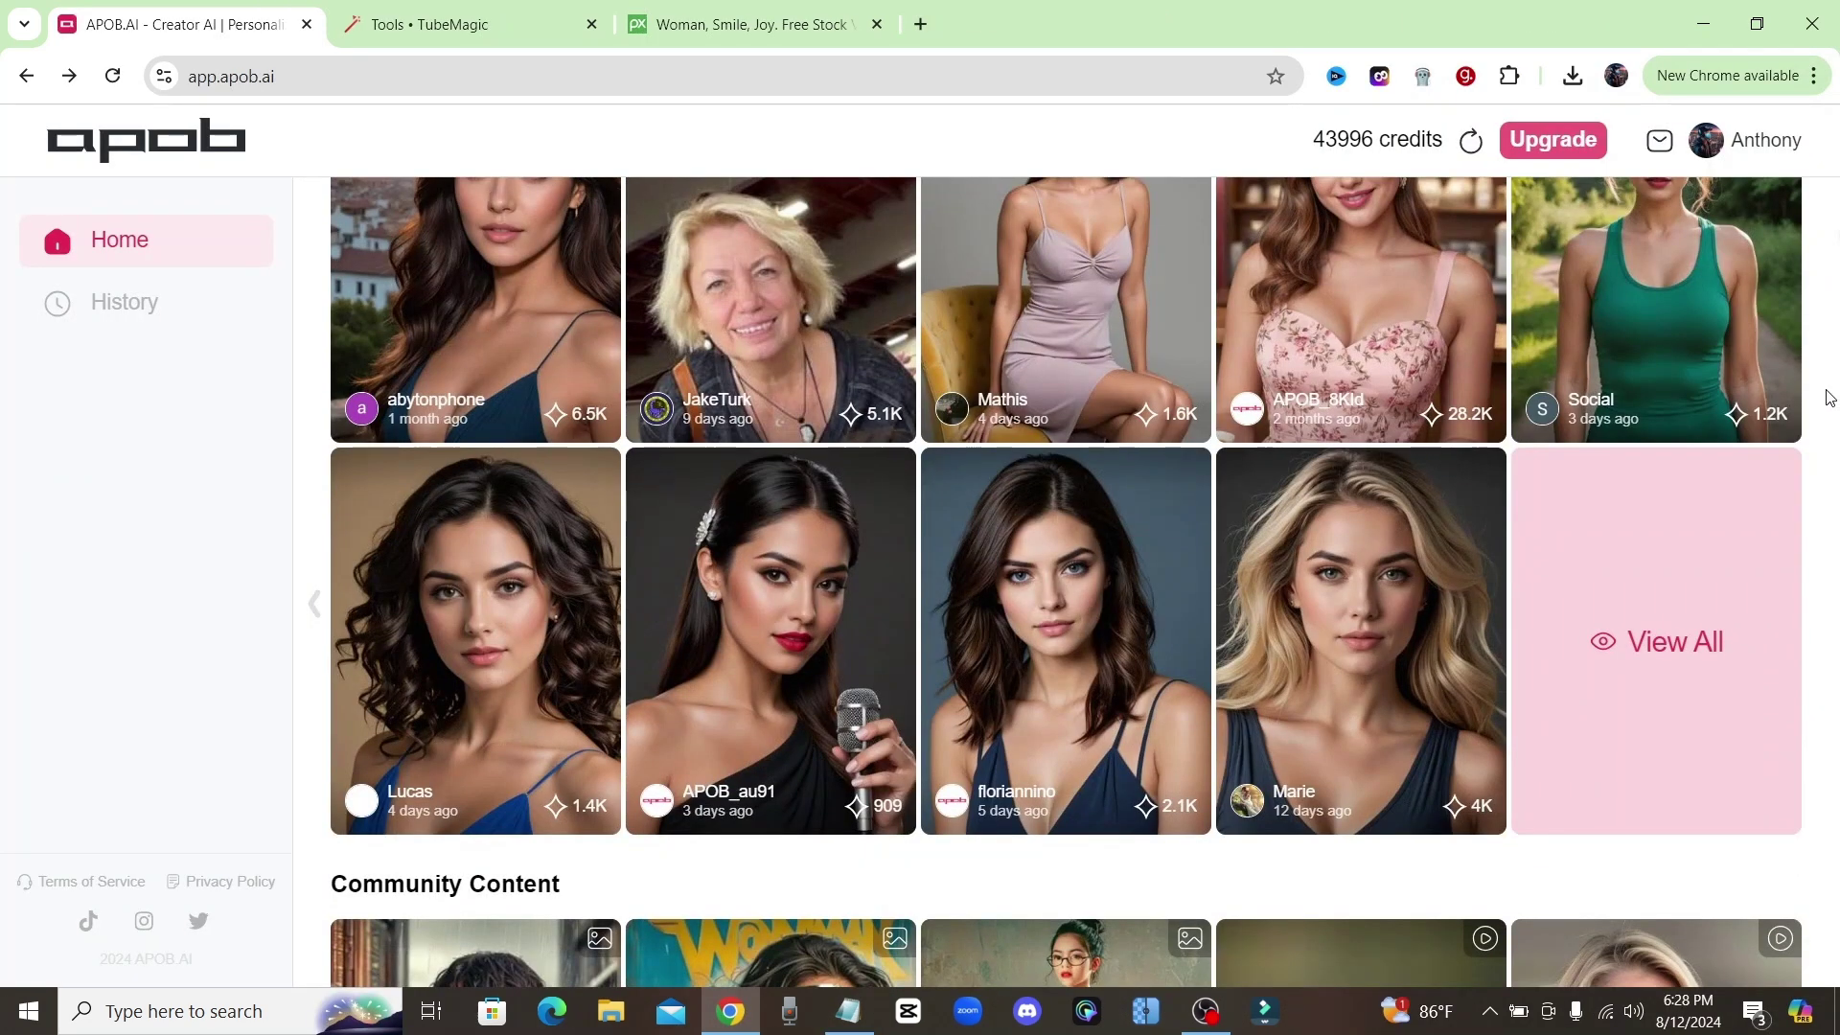
# Start a new portrait model, uploading and saving the Aitana photo as its reference
pyautogui.scroll(-10, 1829, 398)
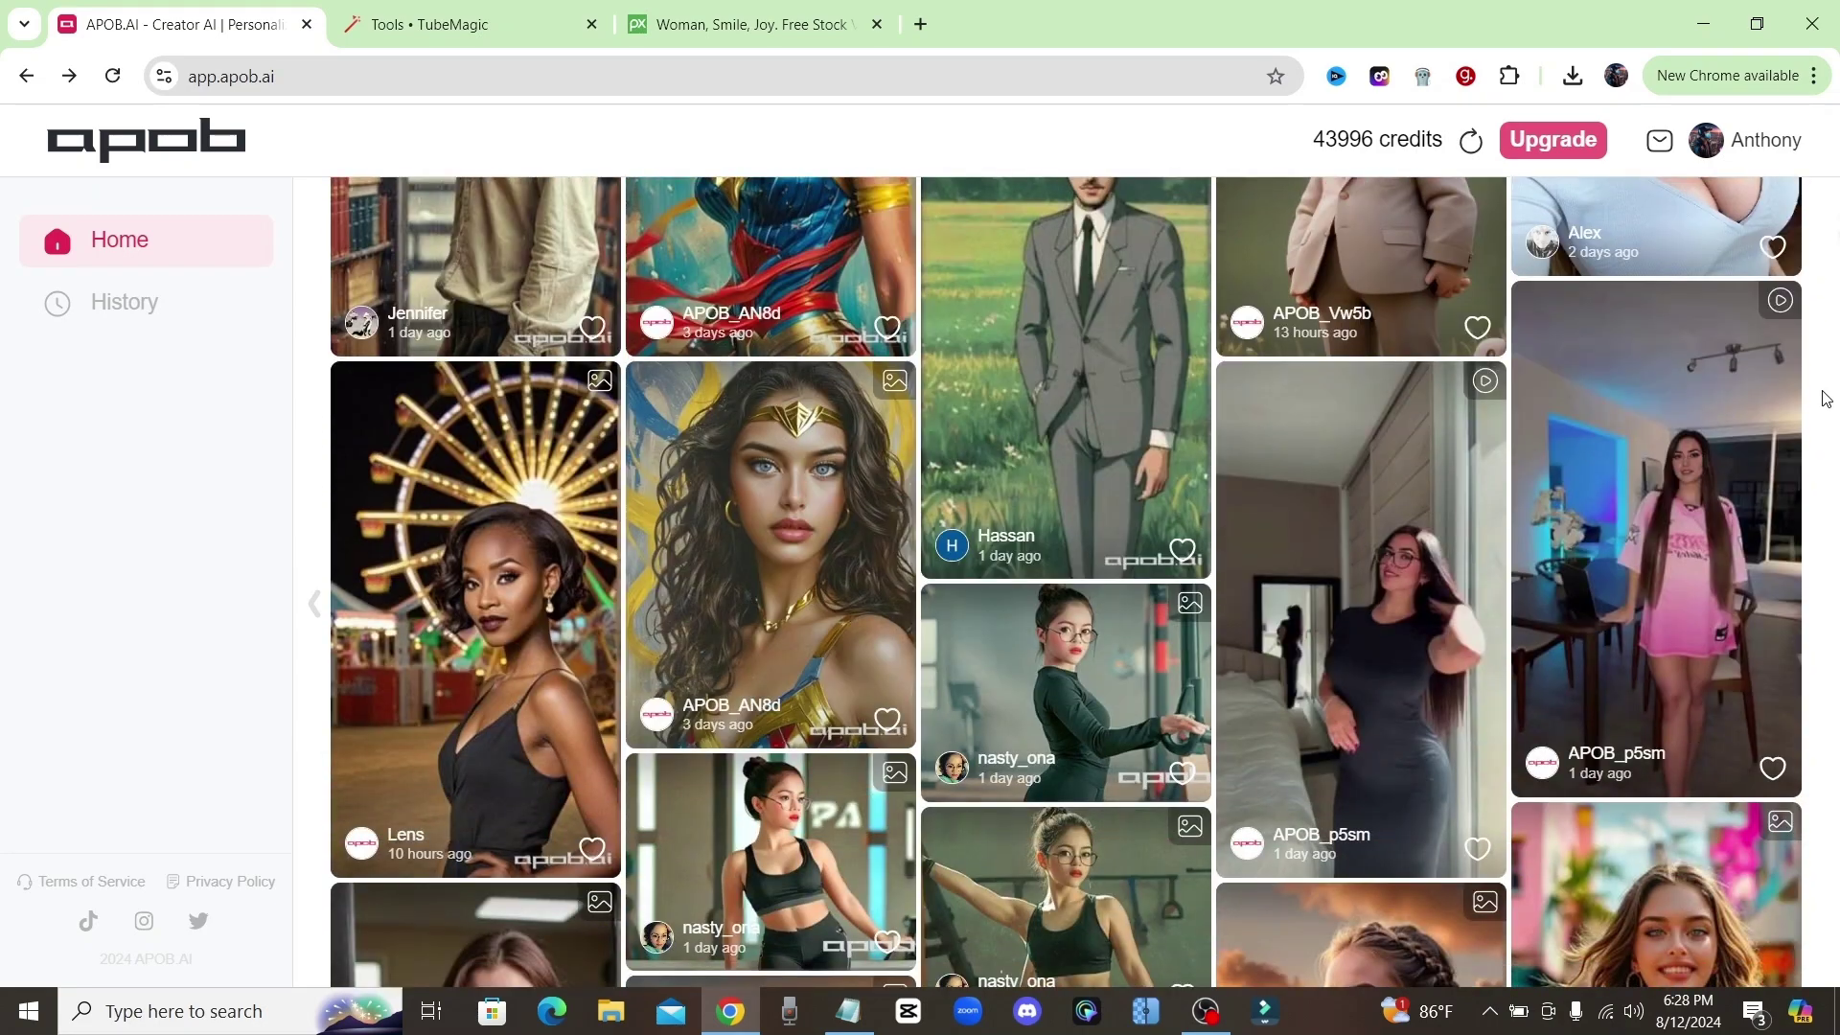
pyautogui.scroll(-5, 1826, 399)
pyautogui.scroll(-5, 1825, 399)
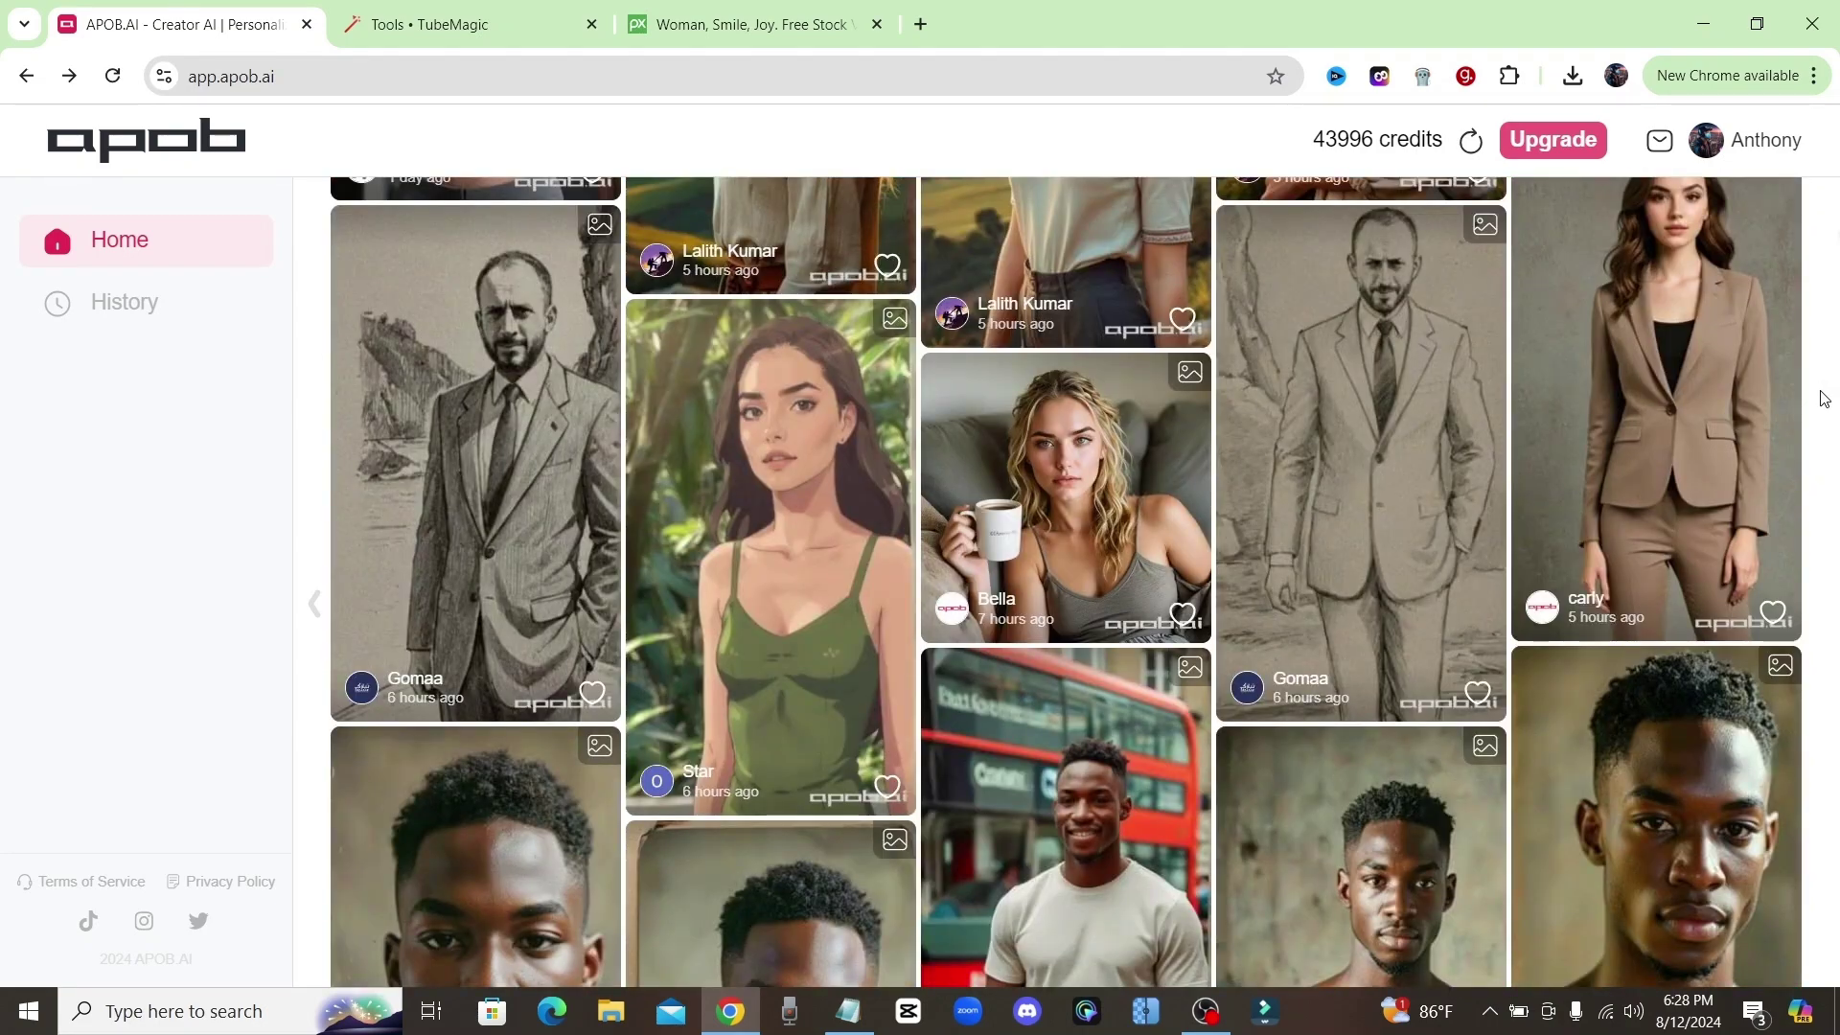
pyautogui.scroll(-15, 1825, 399)
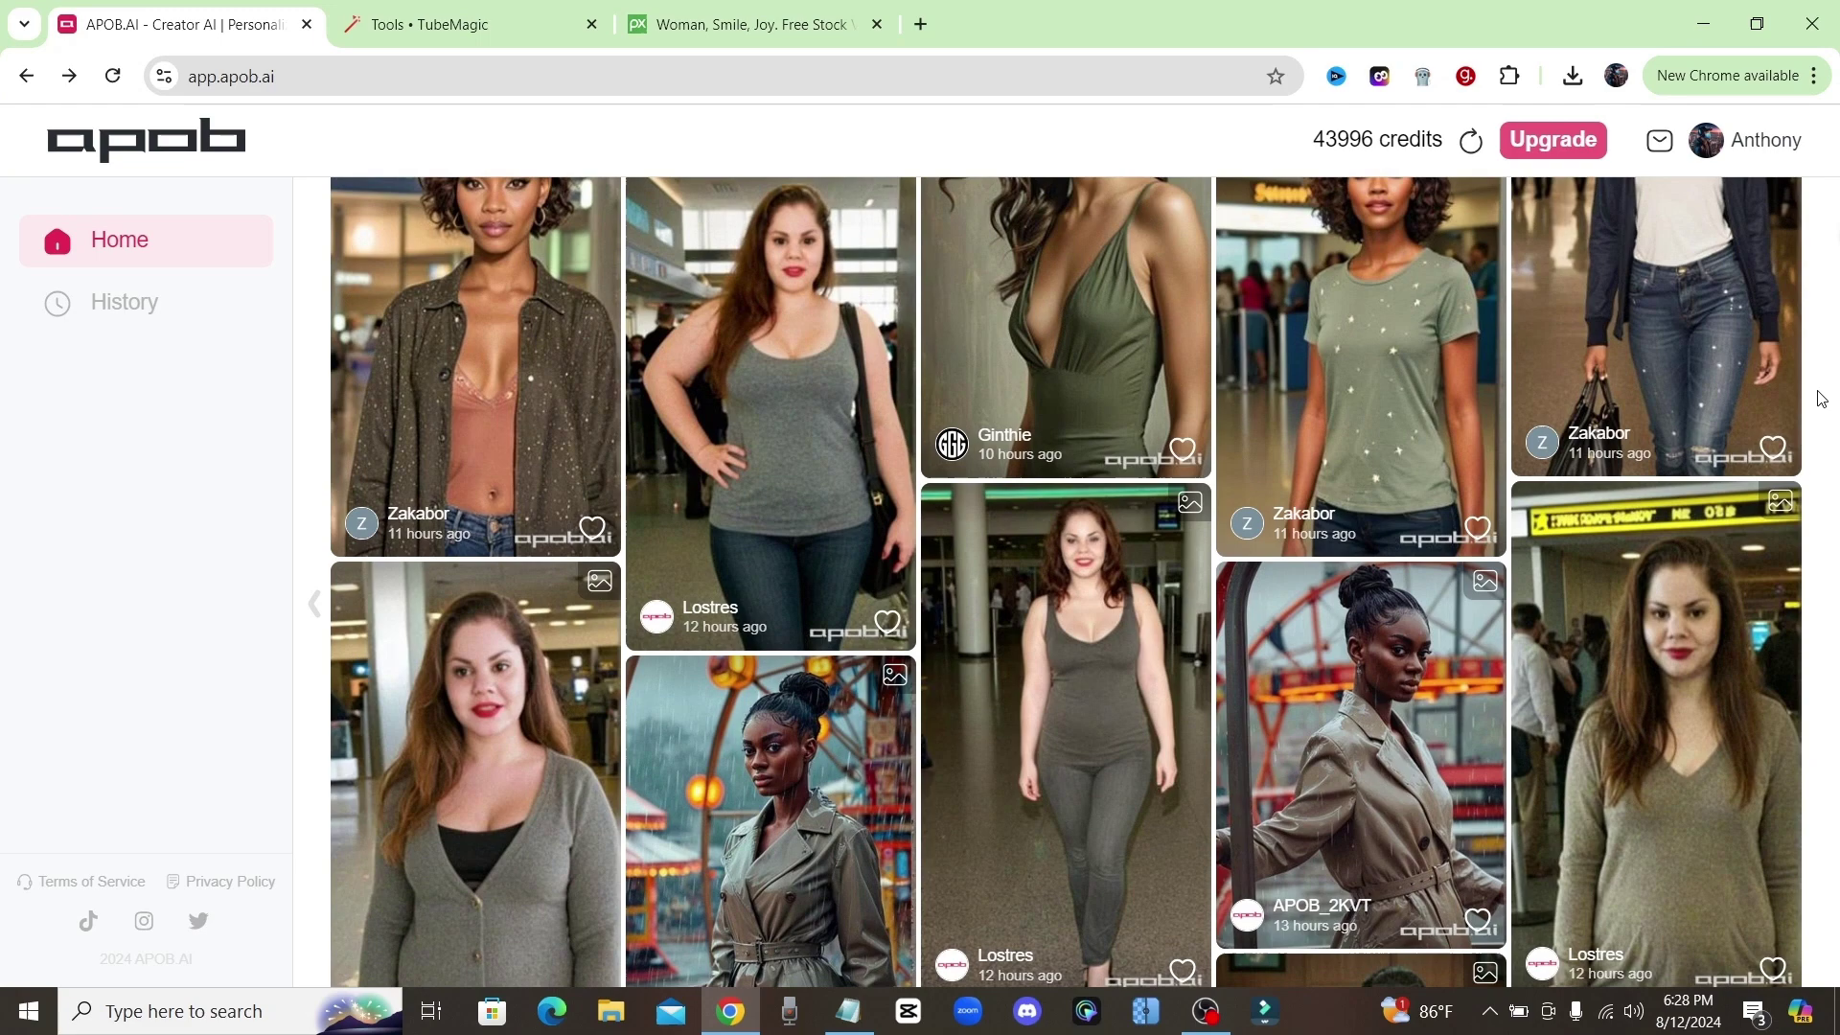
pyautogui.scroll(-15, 1822, 398)
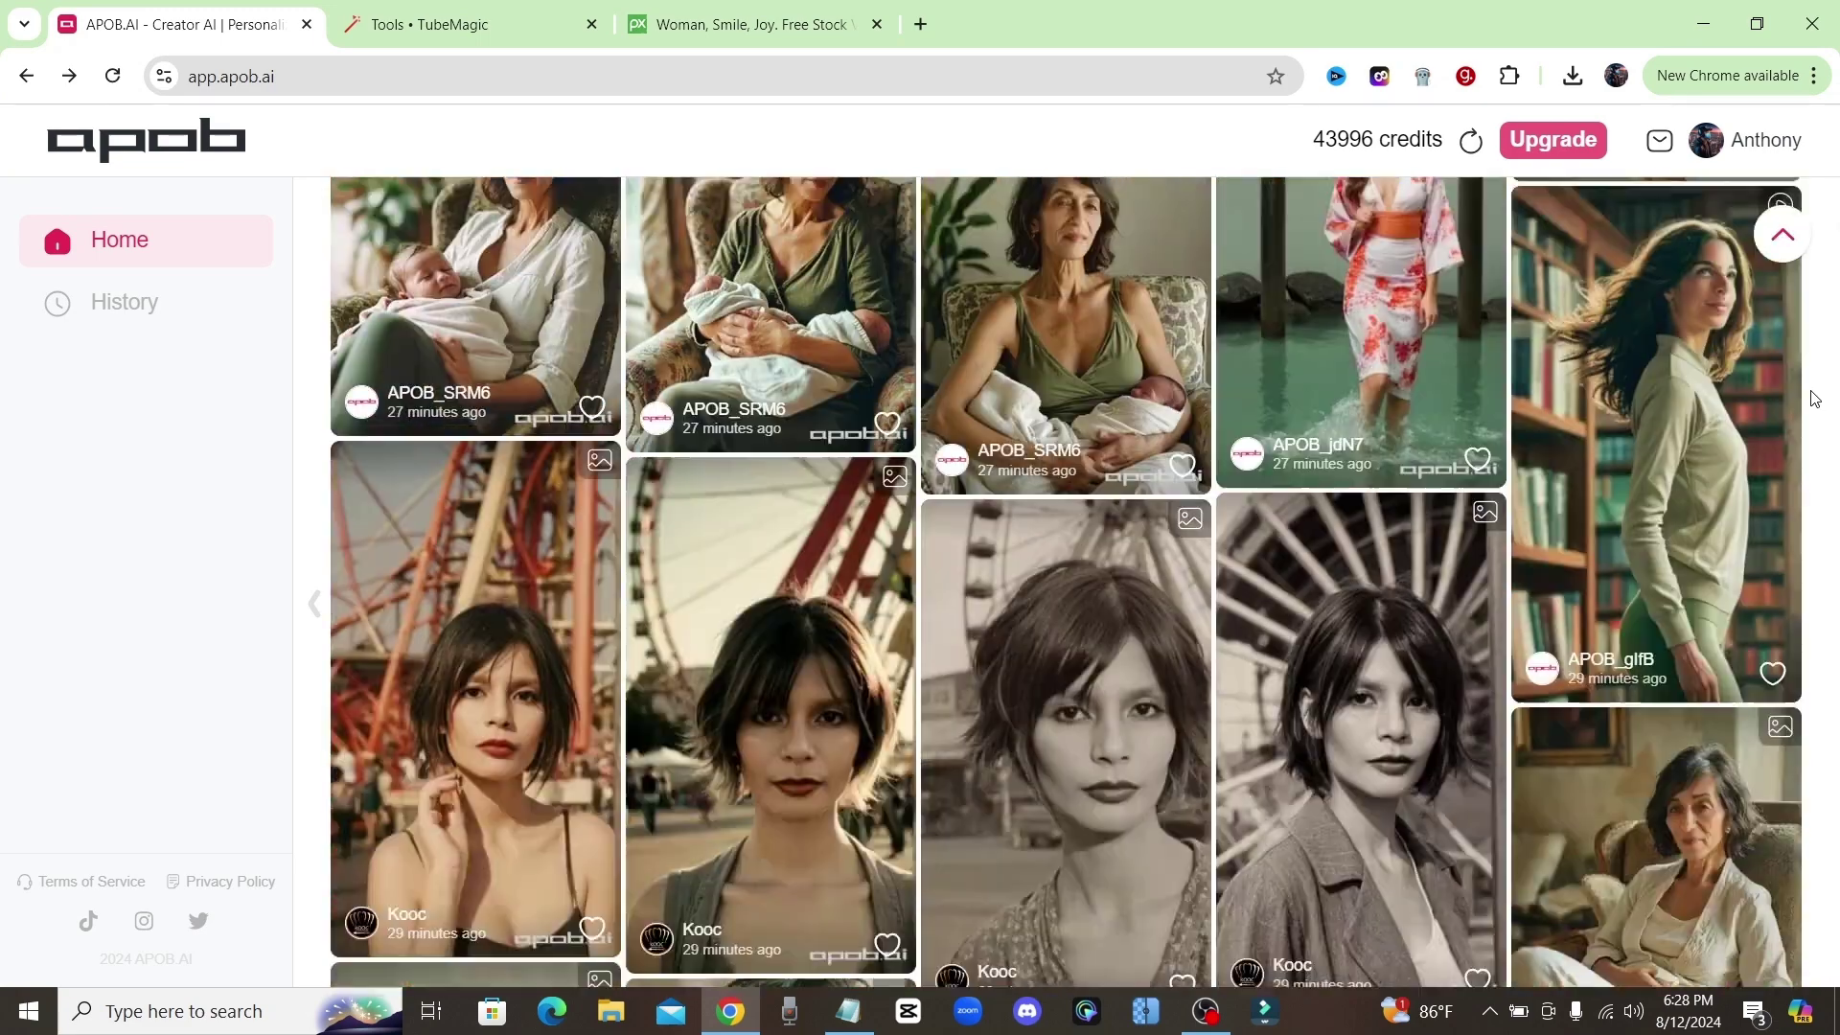
pyautogui.scroll(-3, 1815, 398)
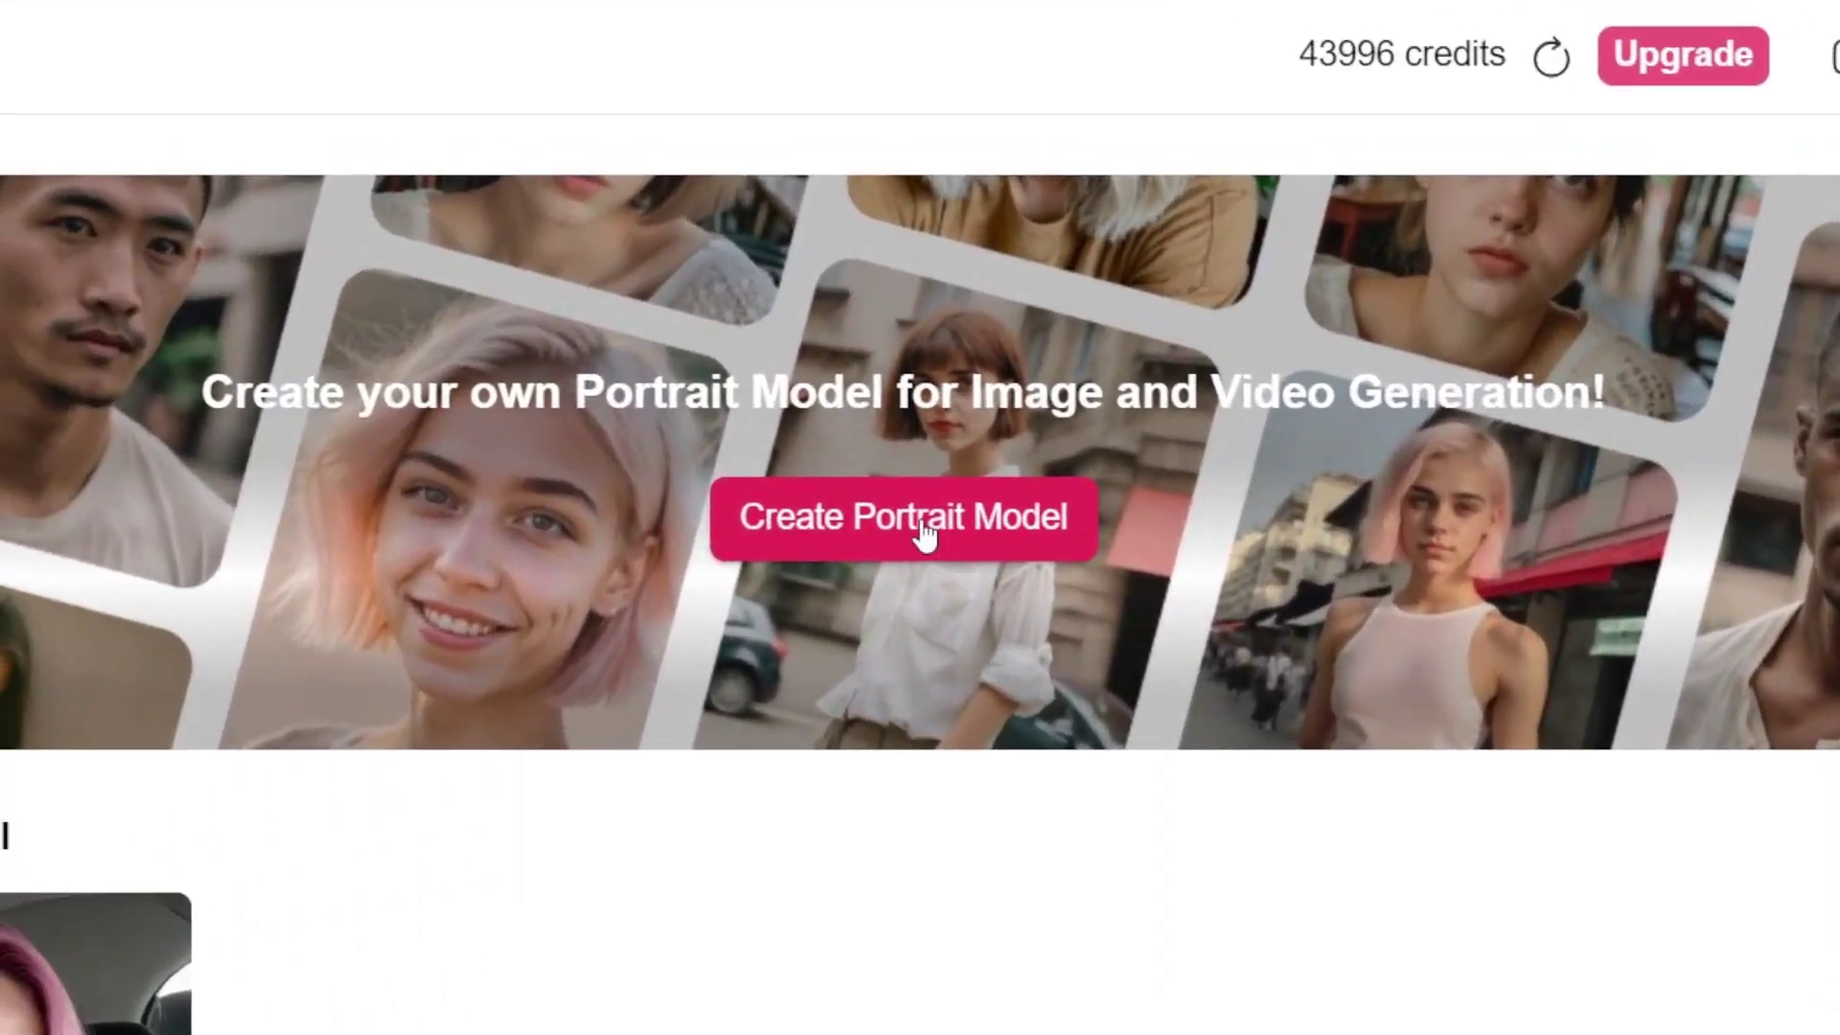
pyautogui.click(923, 532)
pyautogui.click(920, 534)
pyautogui.click(766, 489)
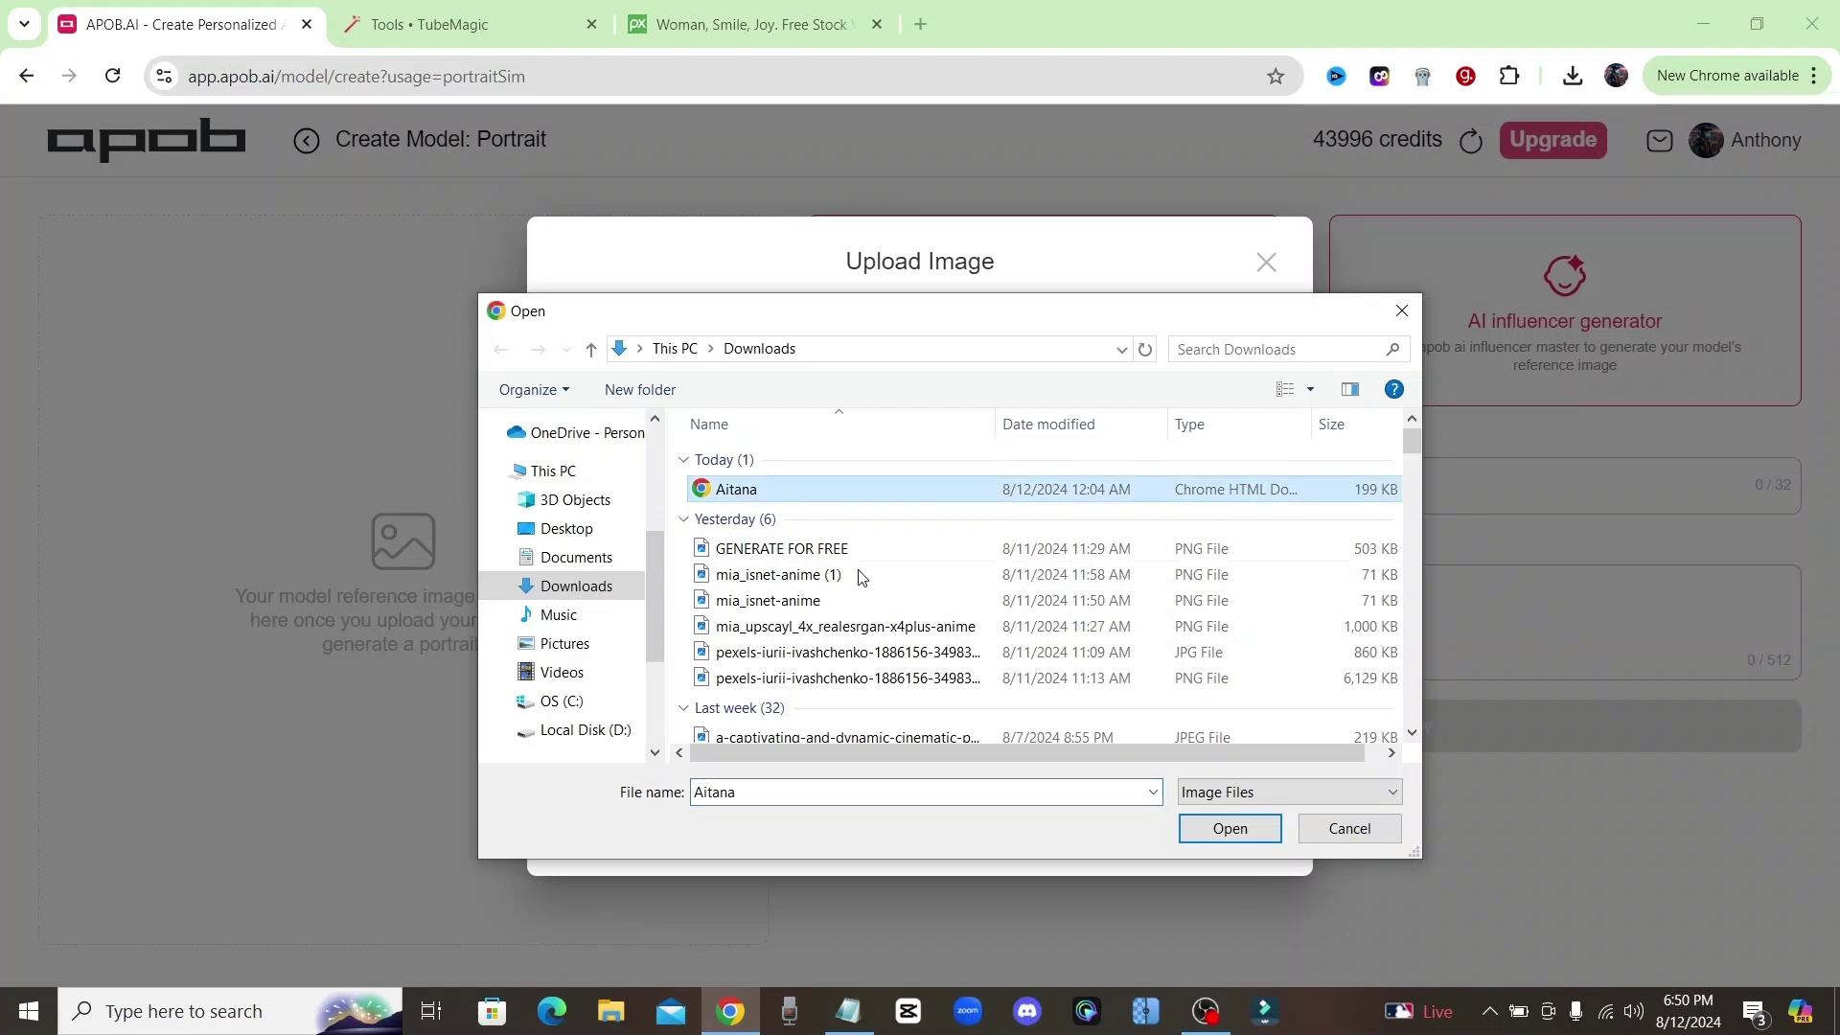
pyautogui.click(1259, 838)
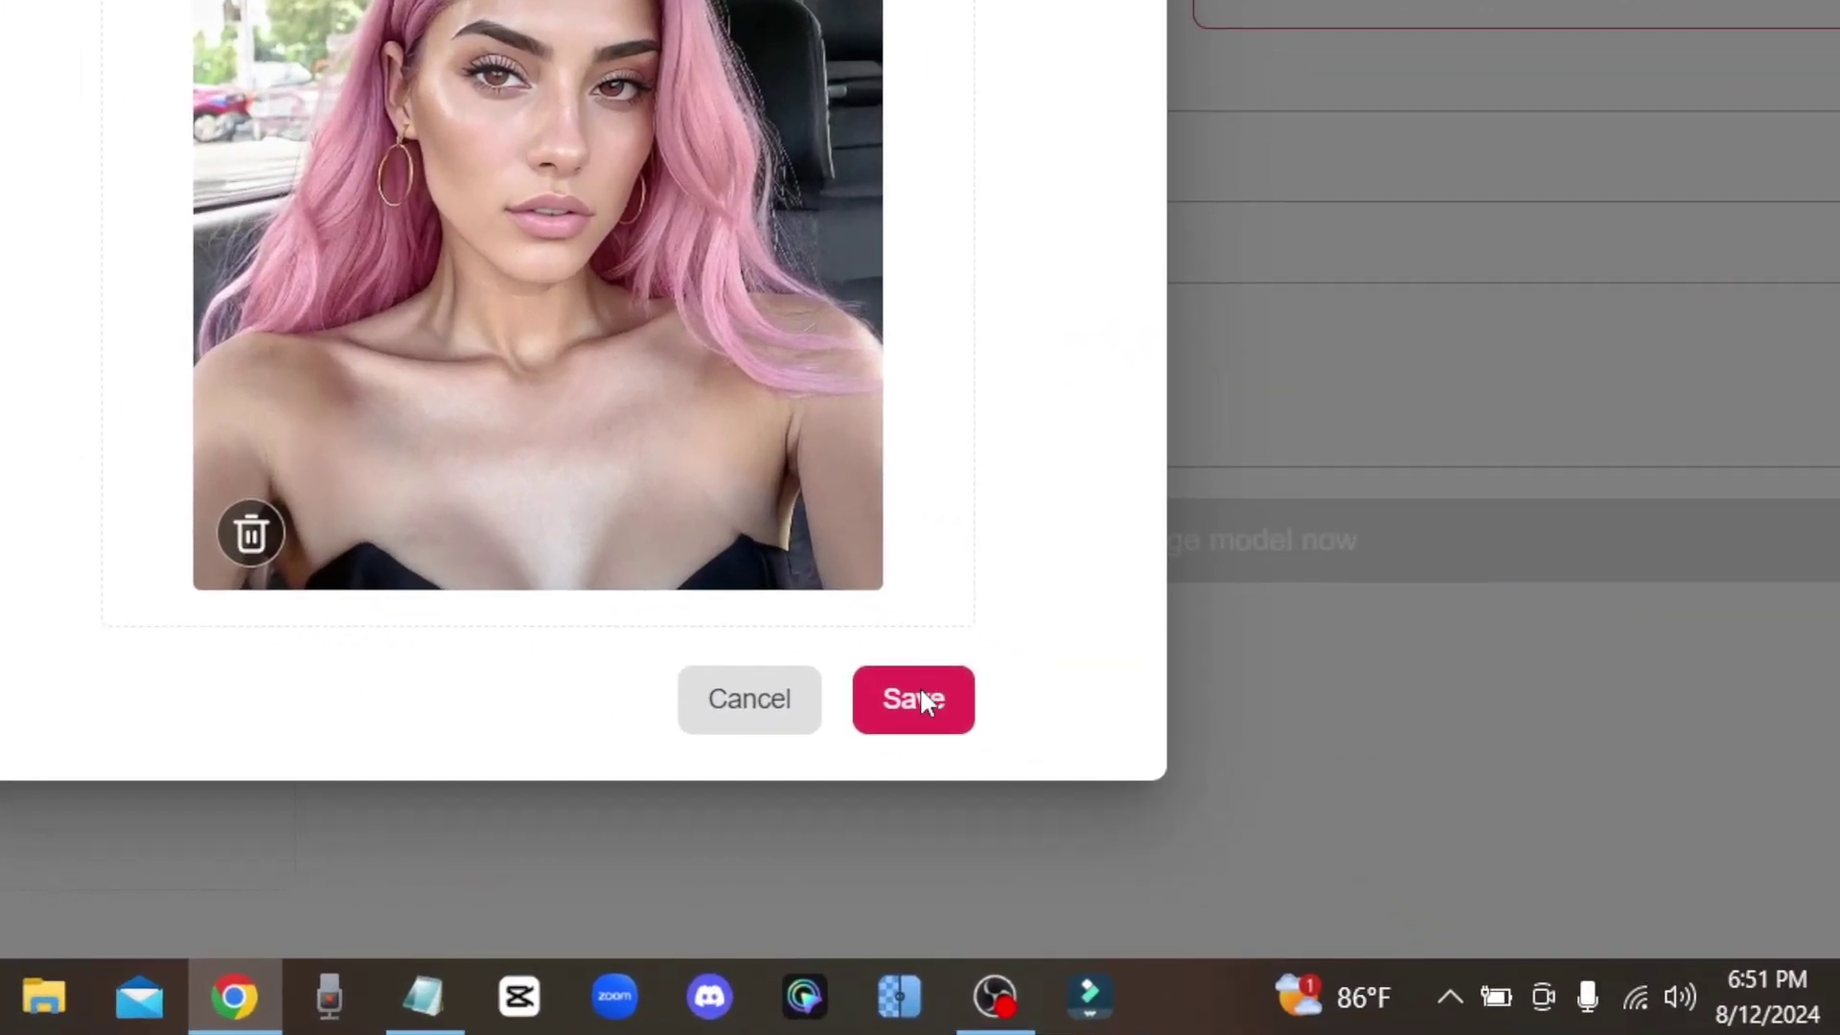
pyautogui.click(919, 686)
# In the AI influencer generator, set a 22-year-old Armenian woman with Albino eyes
pyautogui.click(1174, 513)
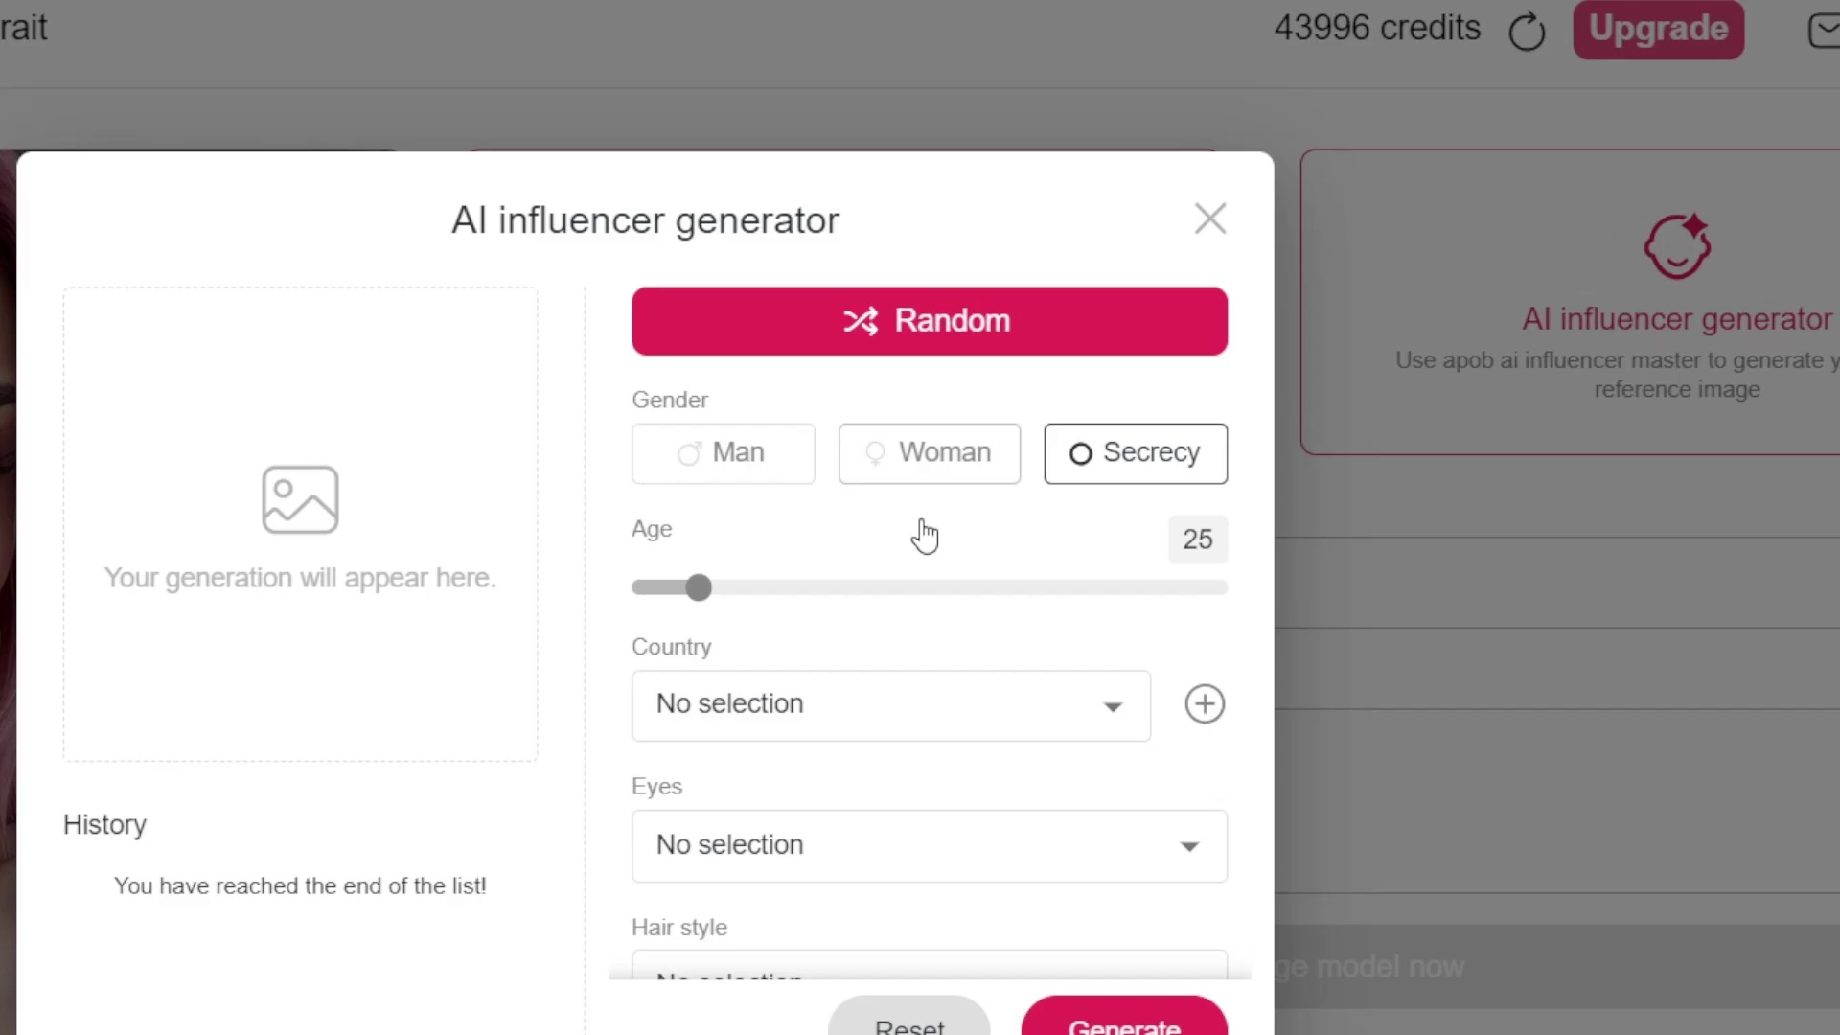
pyautogui.click(926, 453)
pyautogui.moveTo(698, 587); pyautogui.dragTo(672, 589)
pyautogui.click(928, 709)
pyautogui.click(891, 777)
pyautogui.click(928, 844)
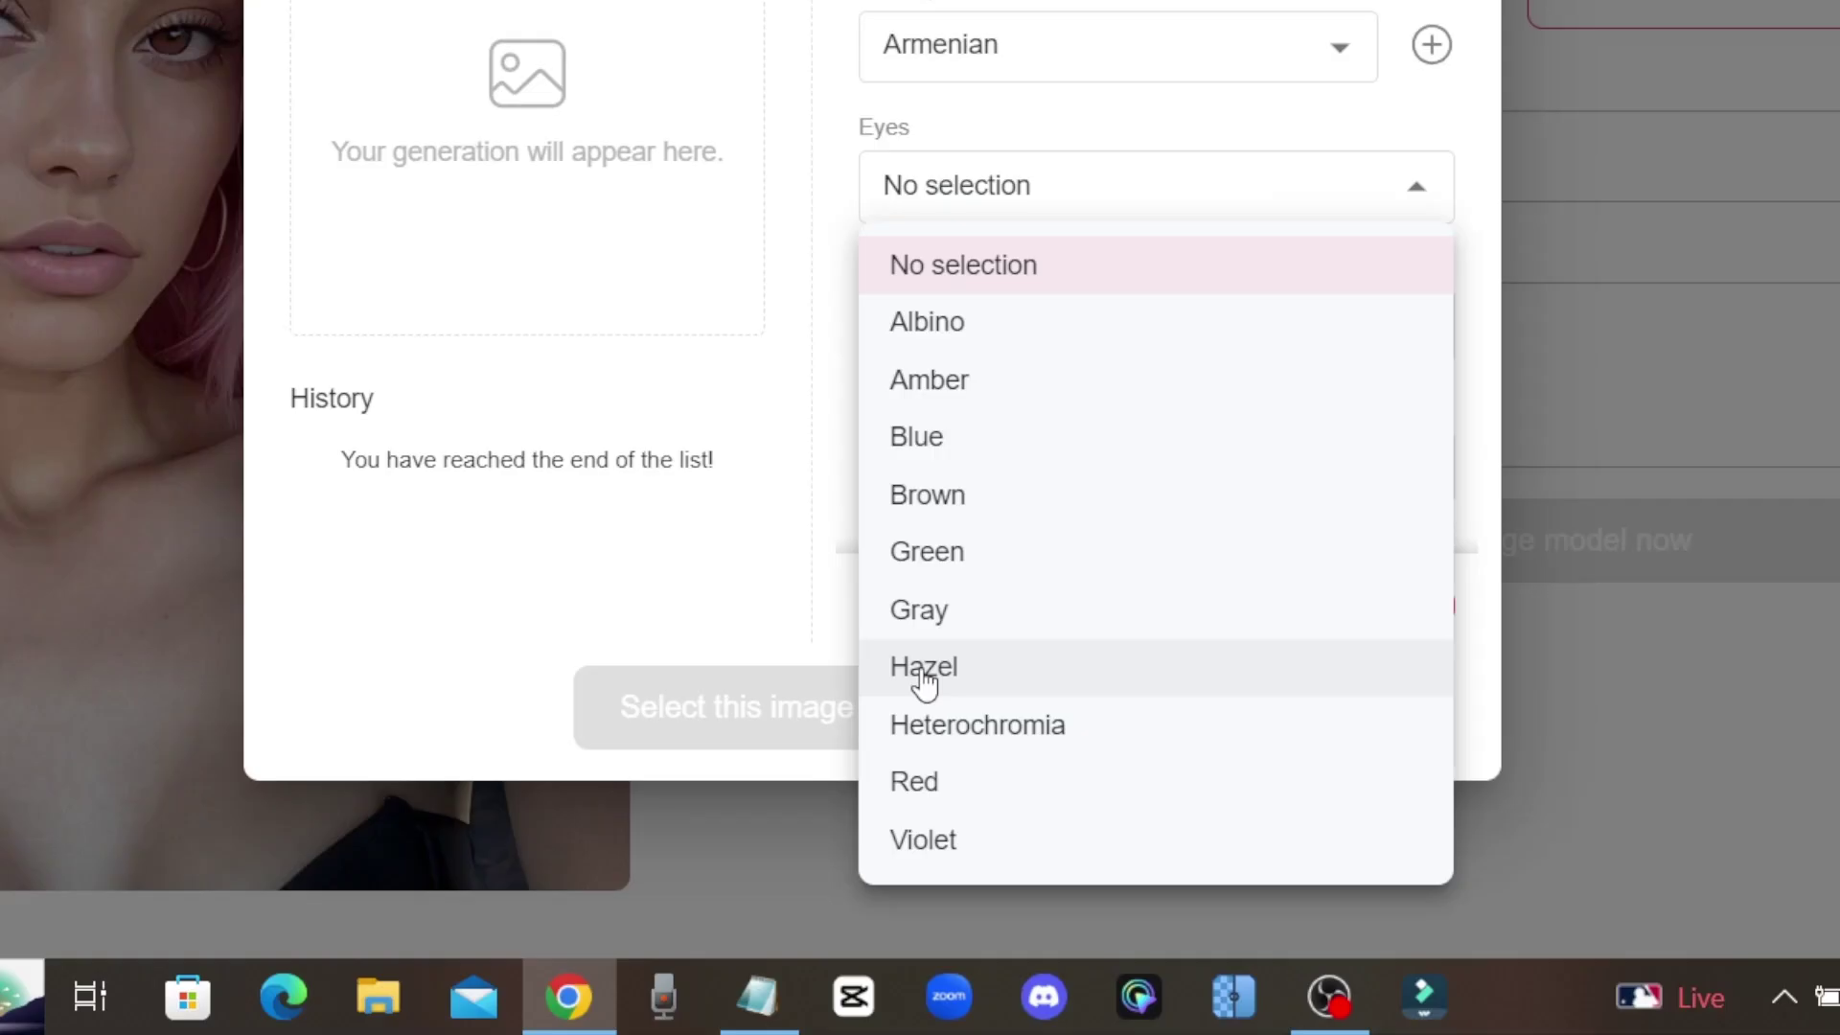
pyautogui.click(928, 322)
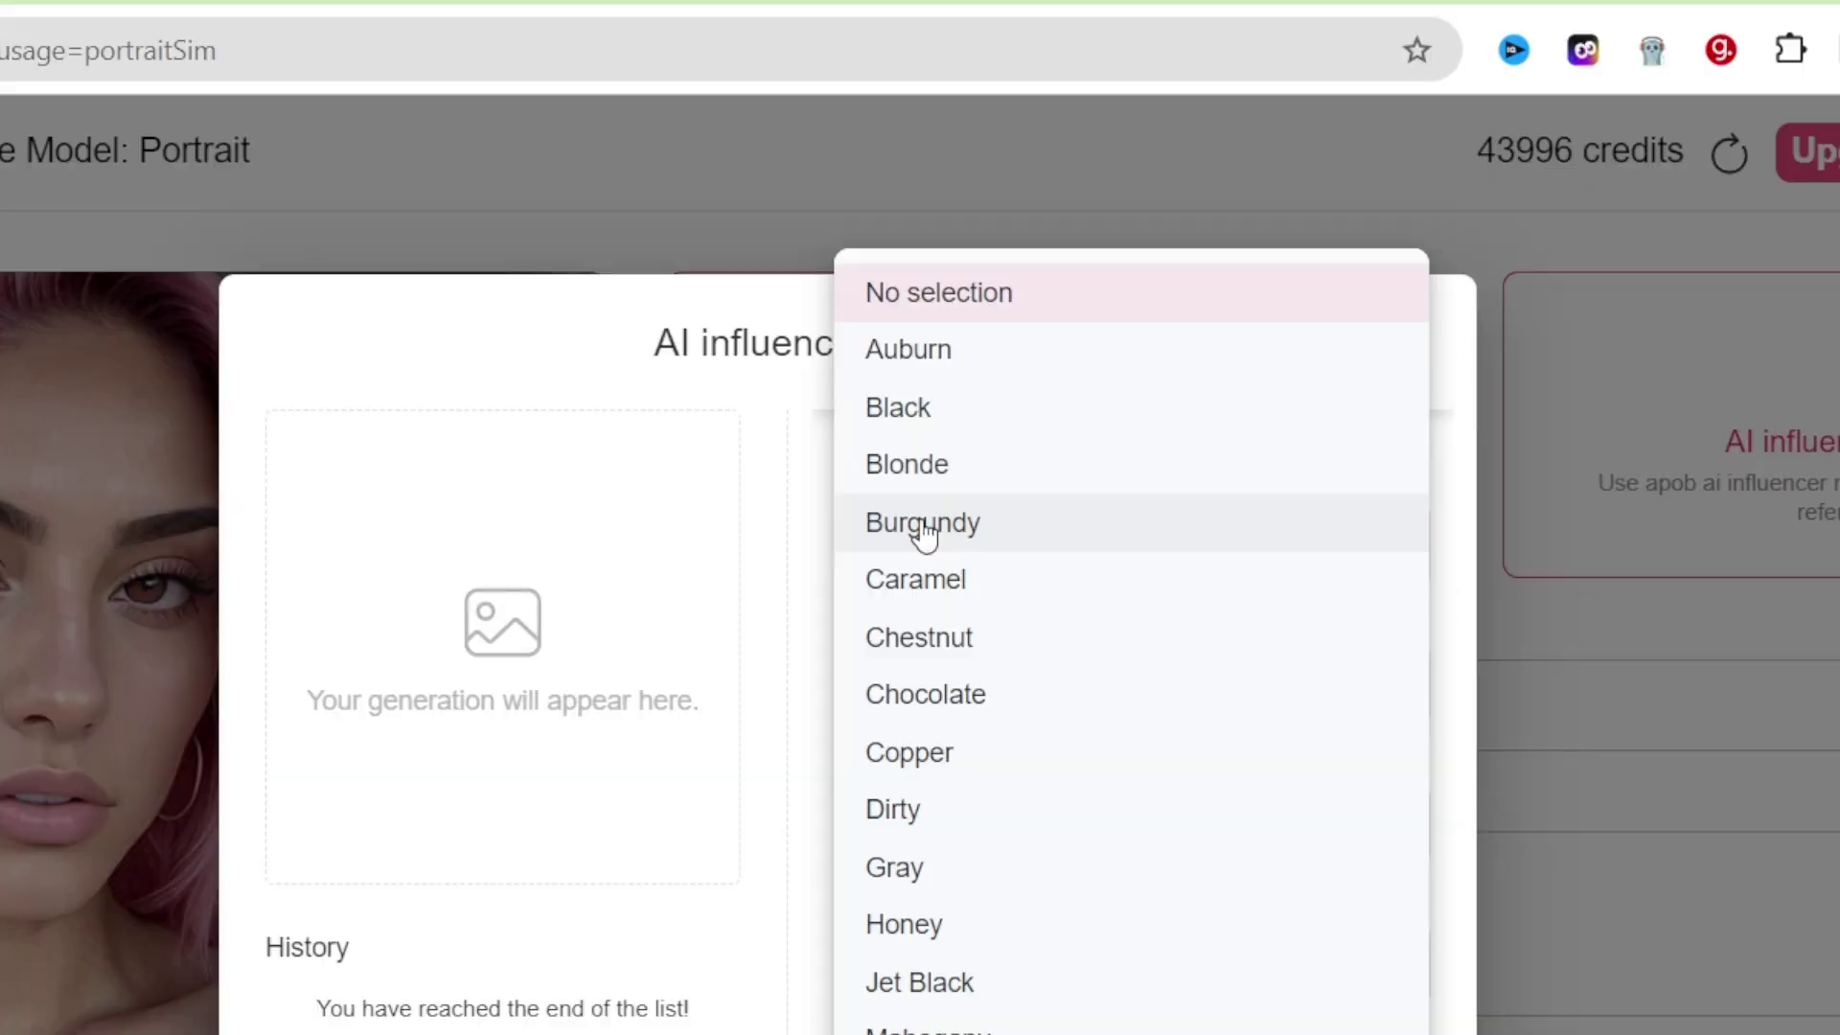
# Add braided mahogany hair, a heart V-chin face and suntan, then generate and enlarge the portrait
pyautogui.click(920, 530)
pyautogui.click(1130, 817)
pyautogui.click(1130, 957)
pyautogui.click(945, 657)
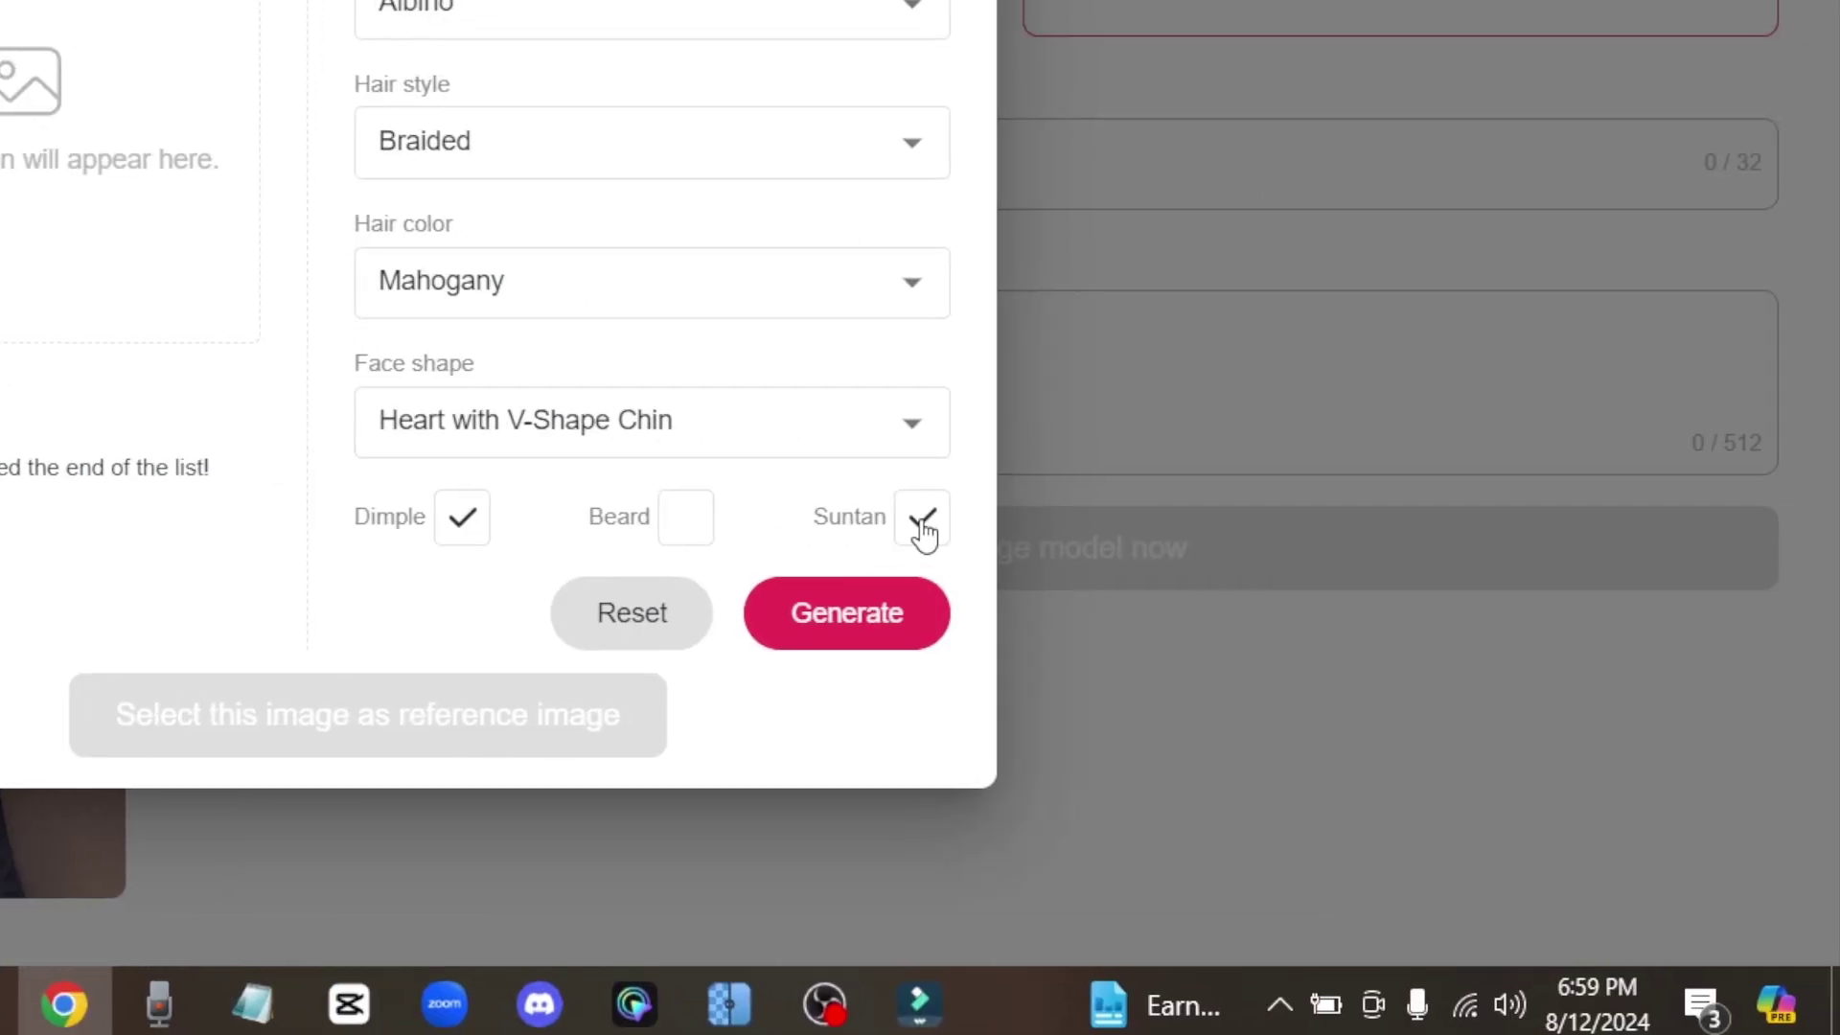
pyautogui.click(840, 606)
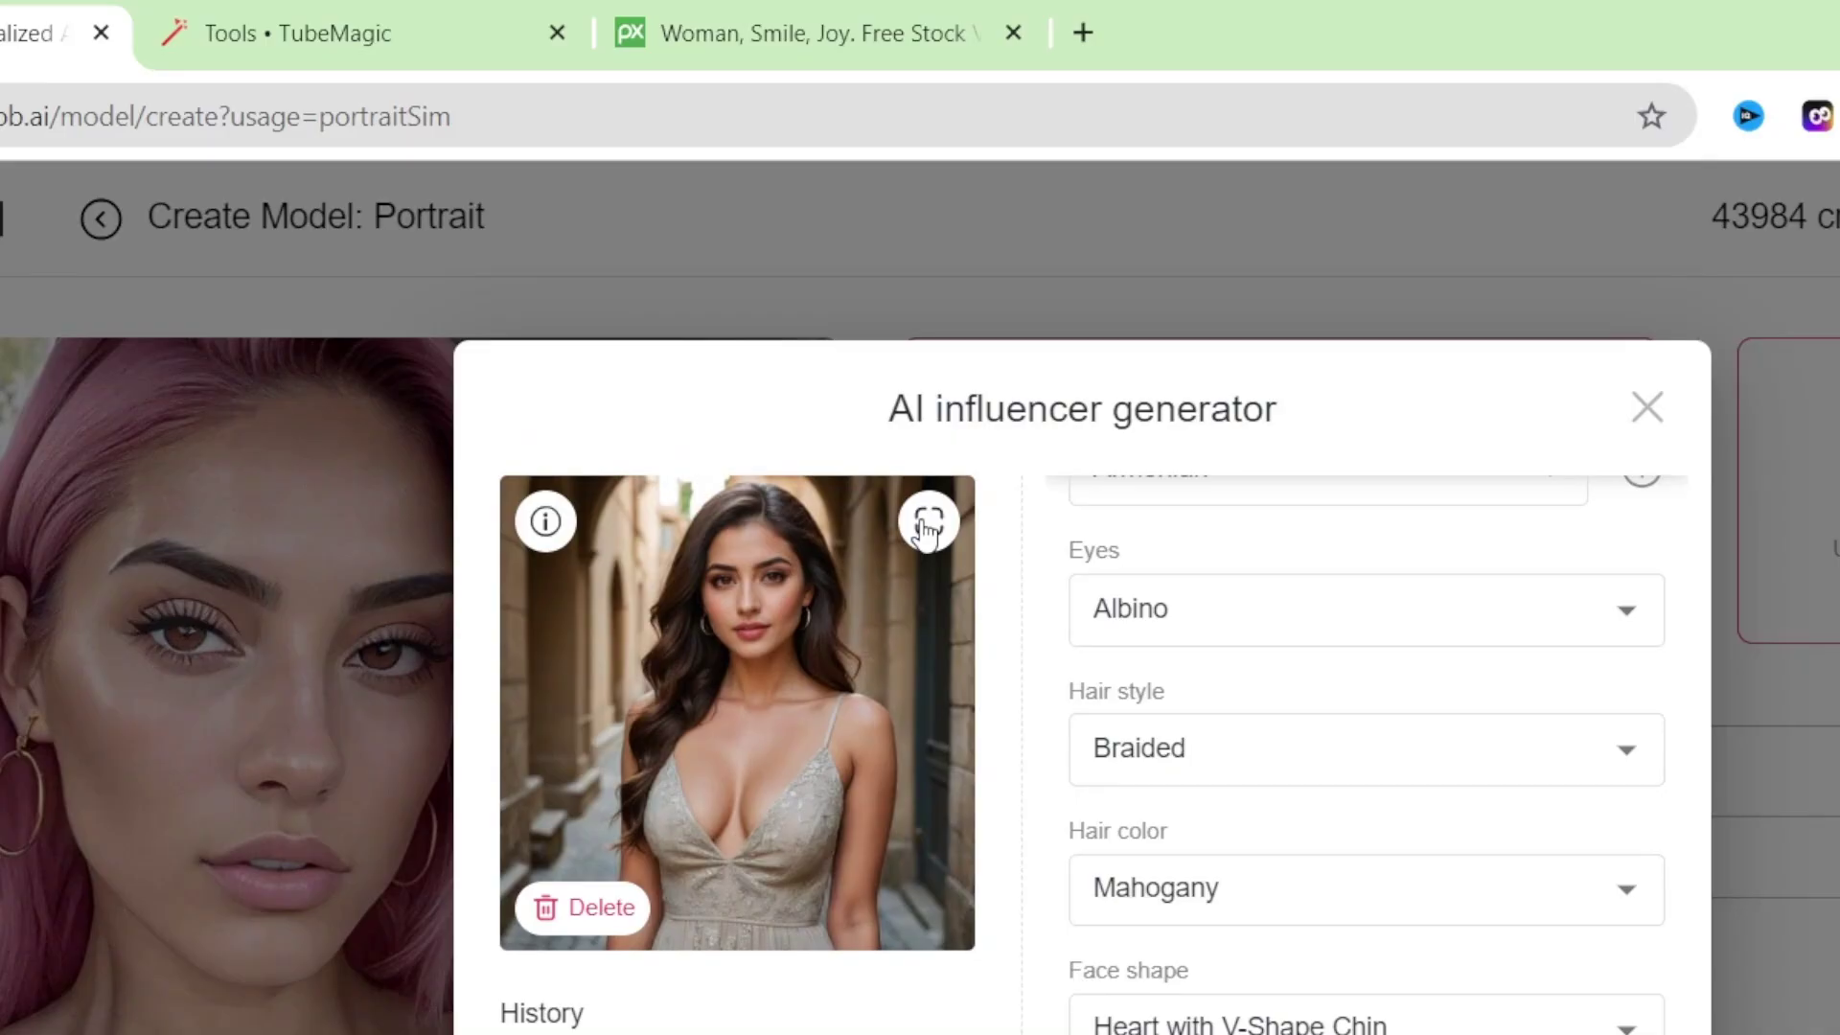
pyautogui.click(928, 525)
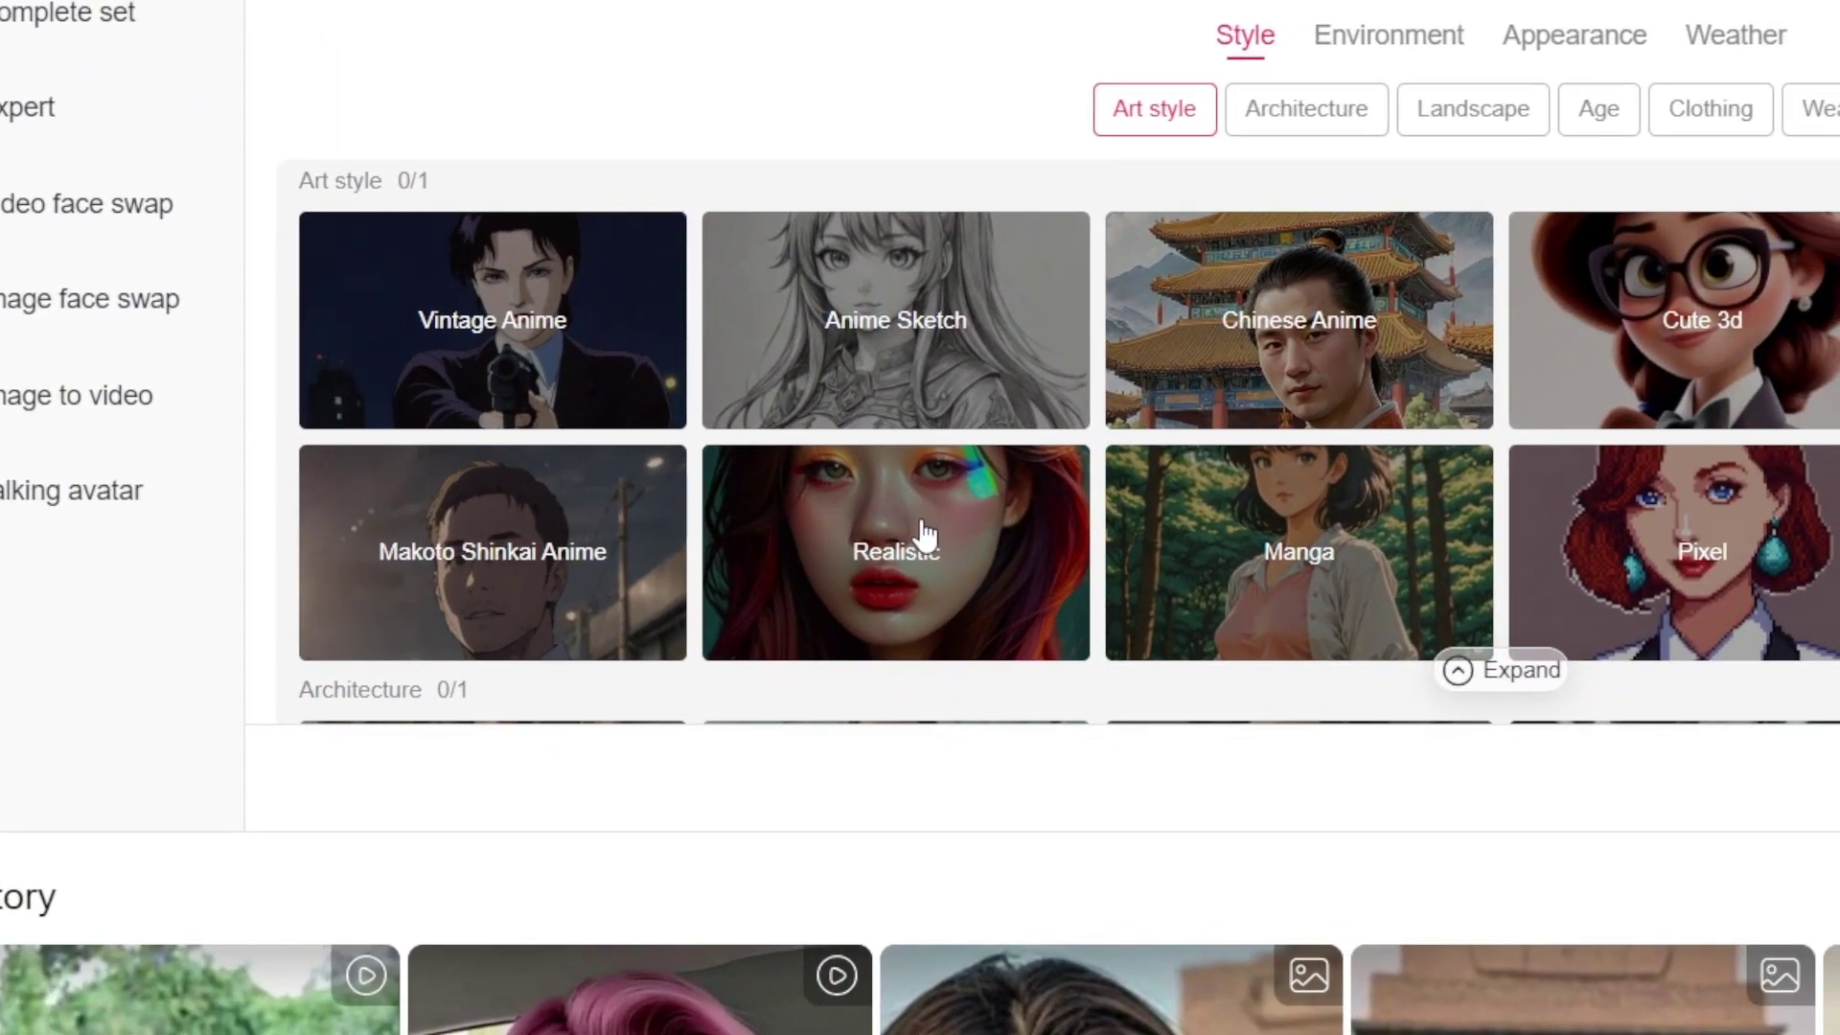
# Generate Realistic images with the Private Jet scene, Middle age and Hoodie clothing
pyautogui.click(925, 532)
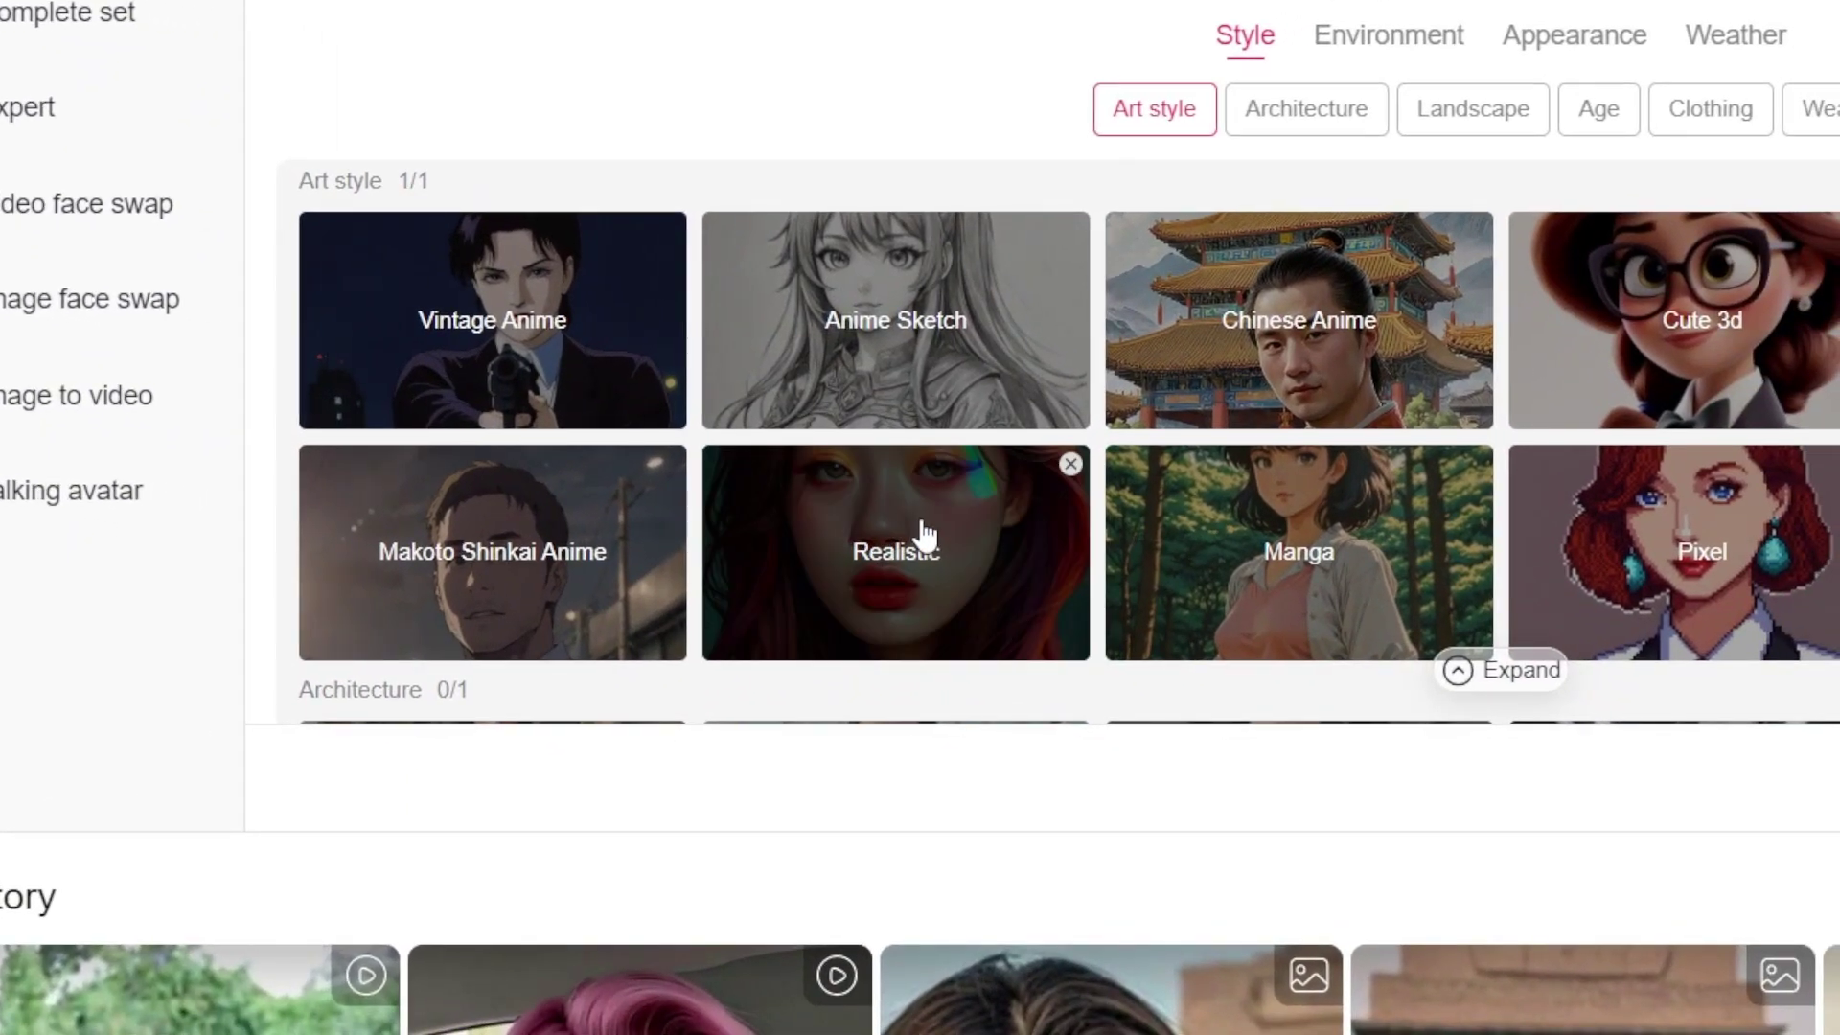
pyautogui.click(1301, 120)
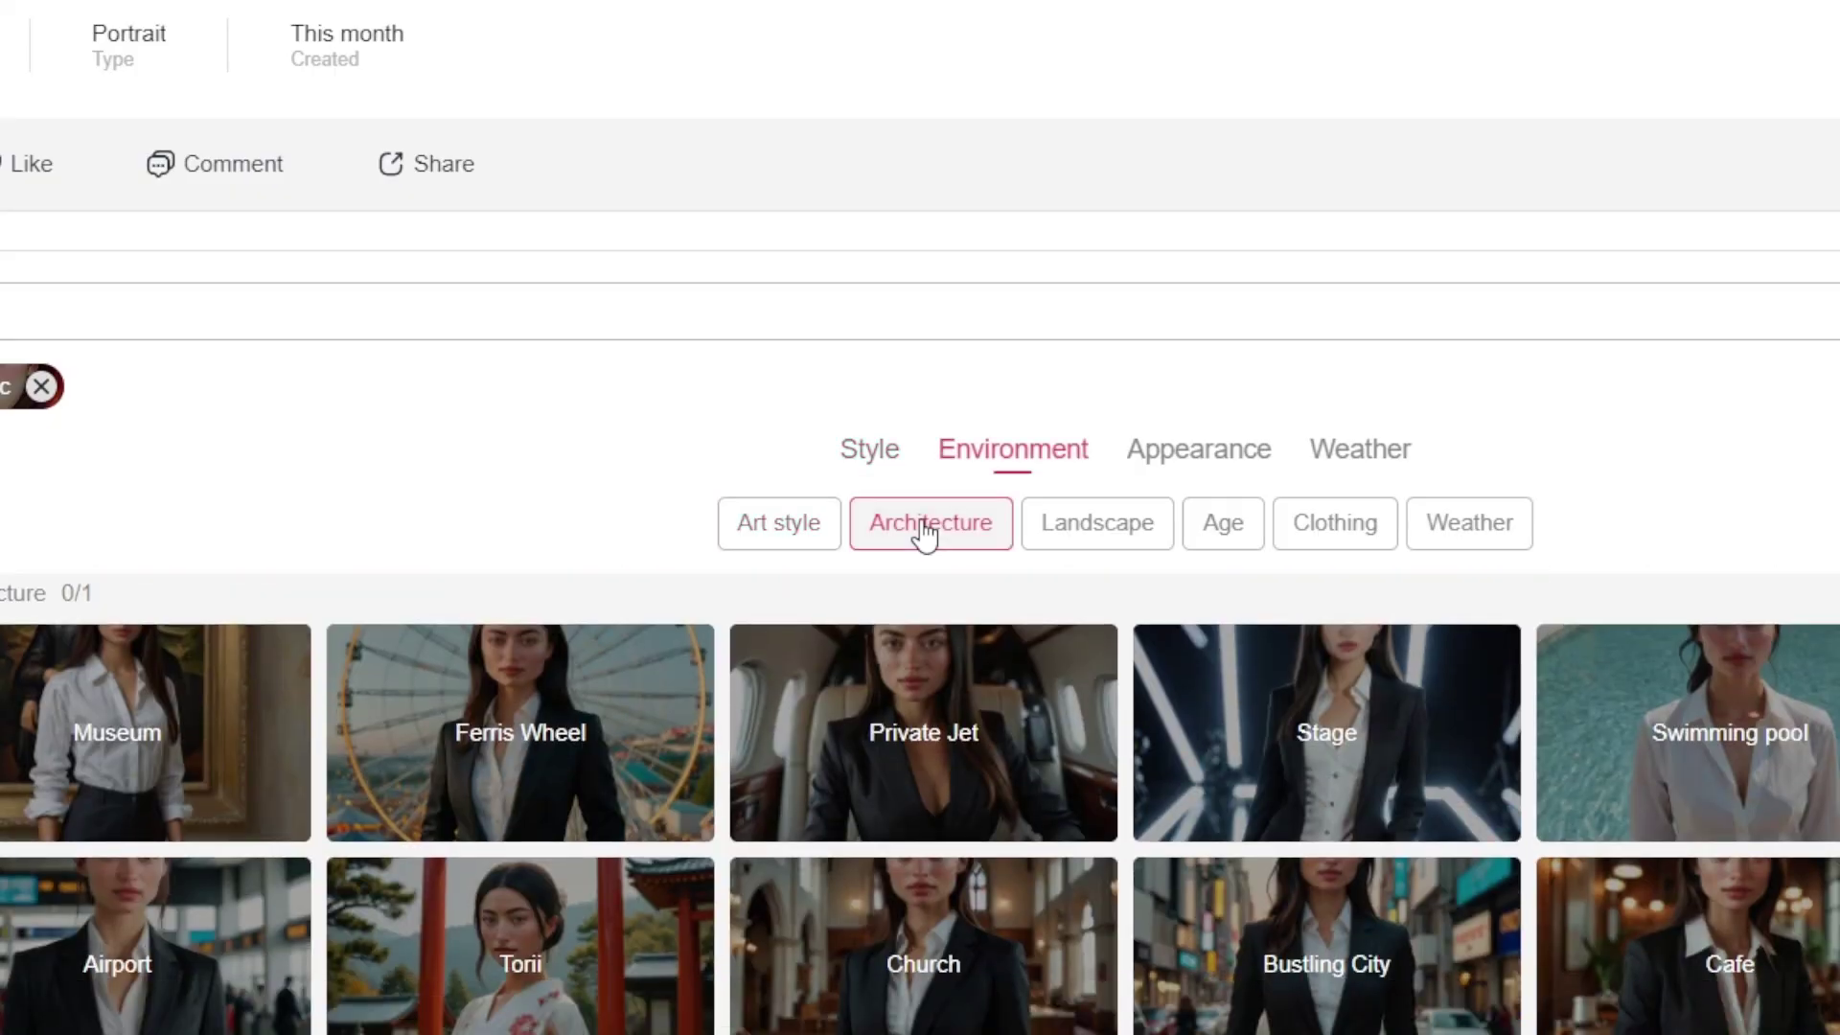
pyautogui.click(868, 762)
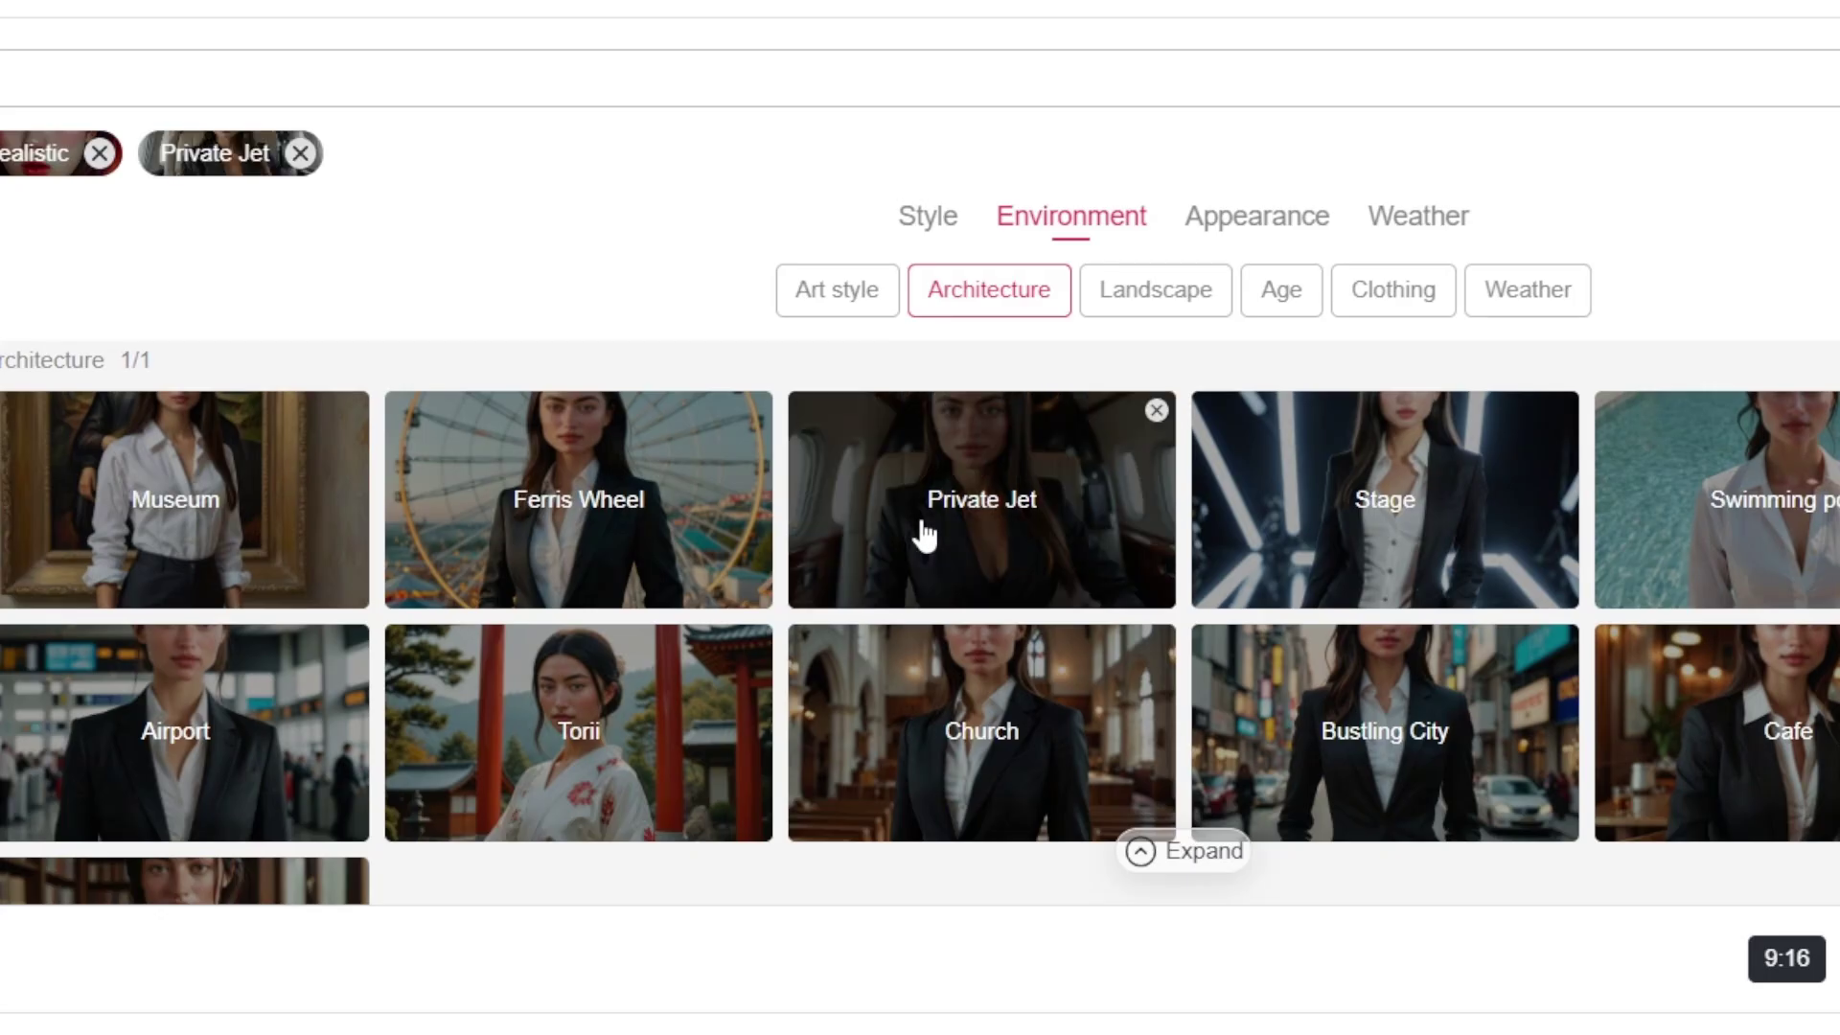
pyautogui.click(1223, 527)
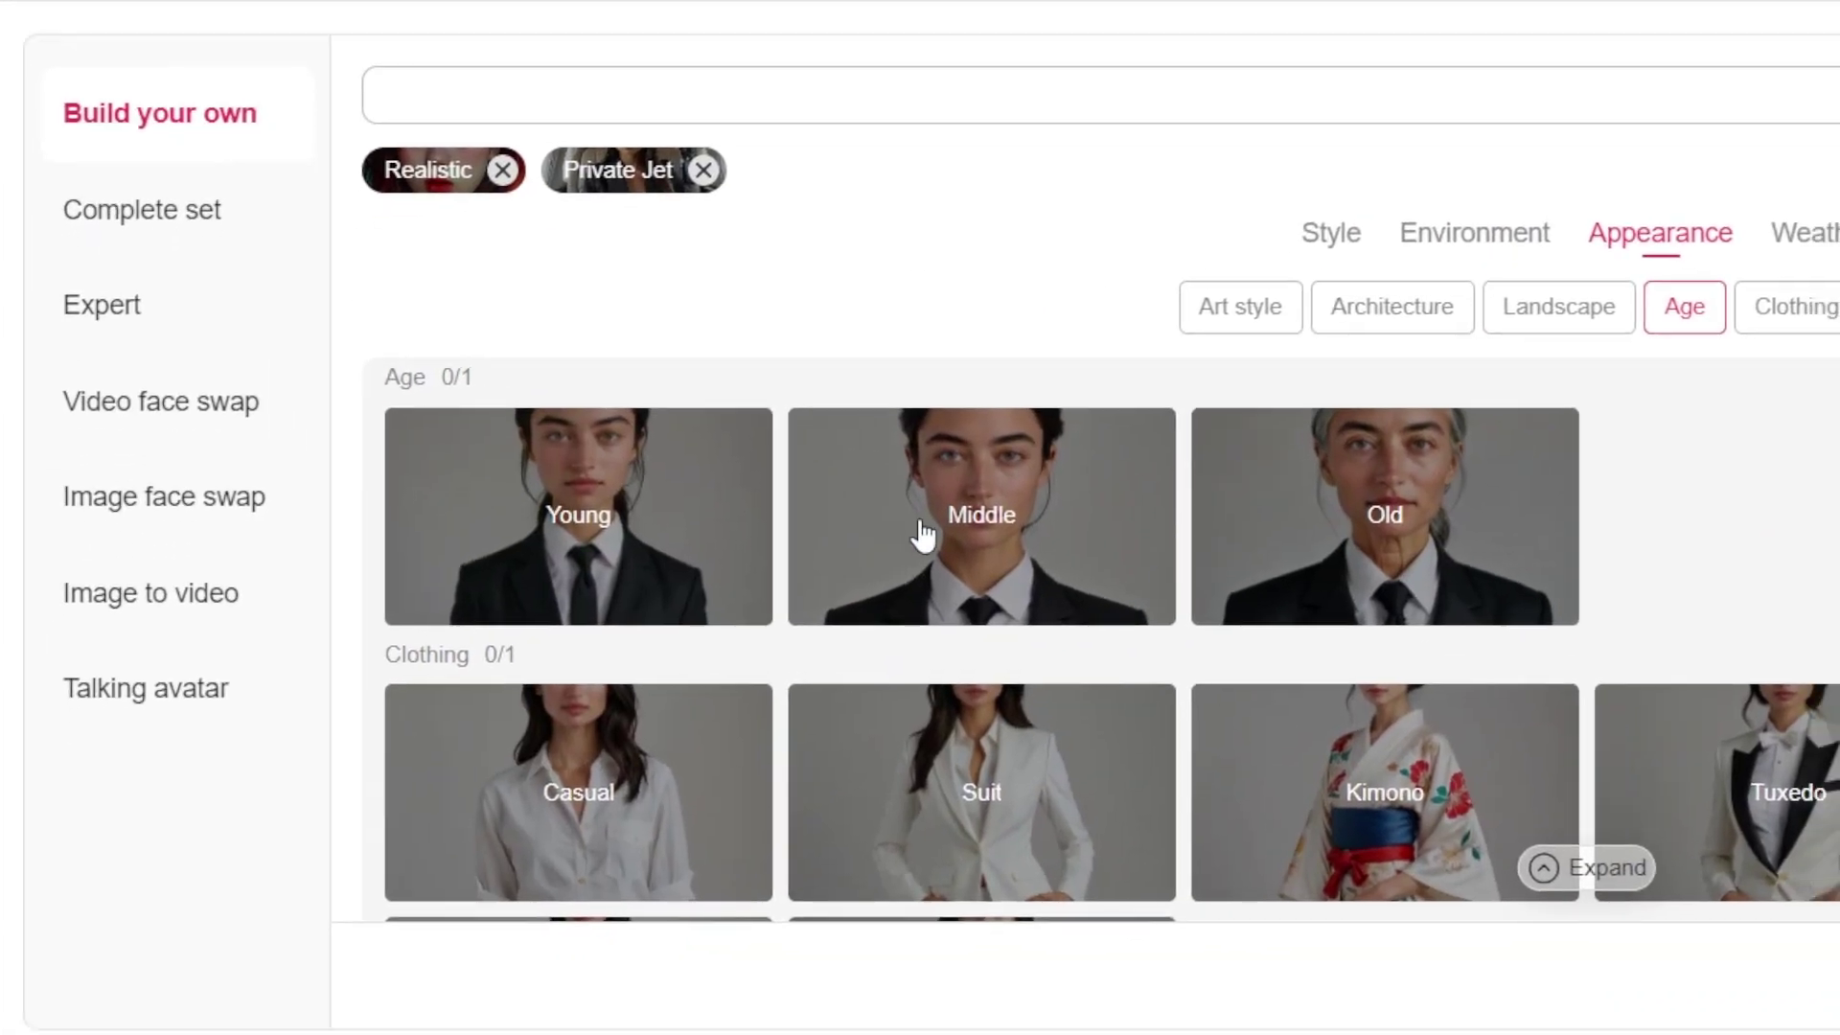
pyautogui.click(177, 730)
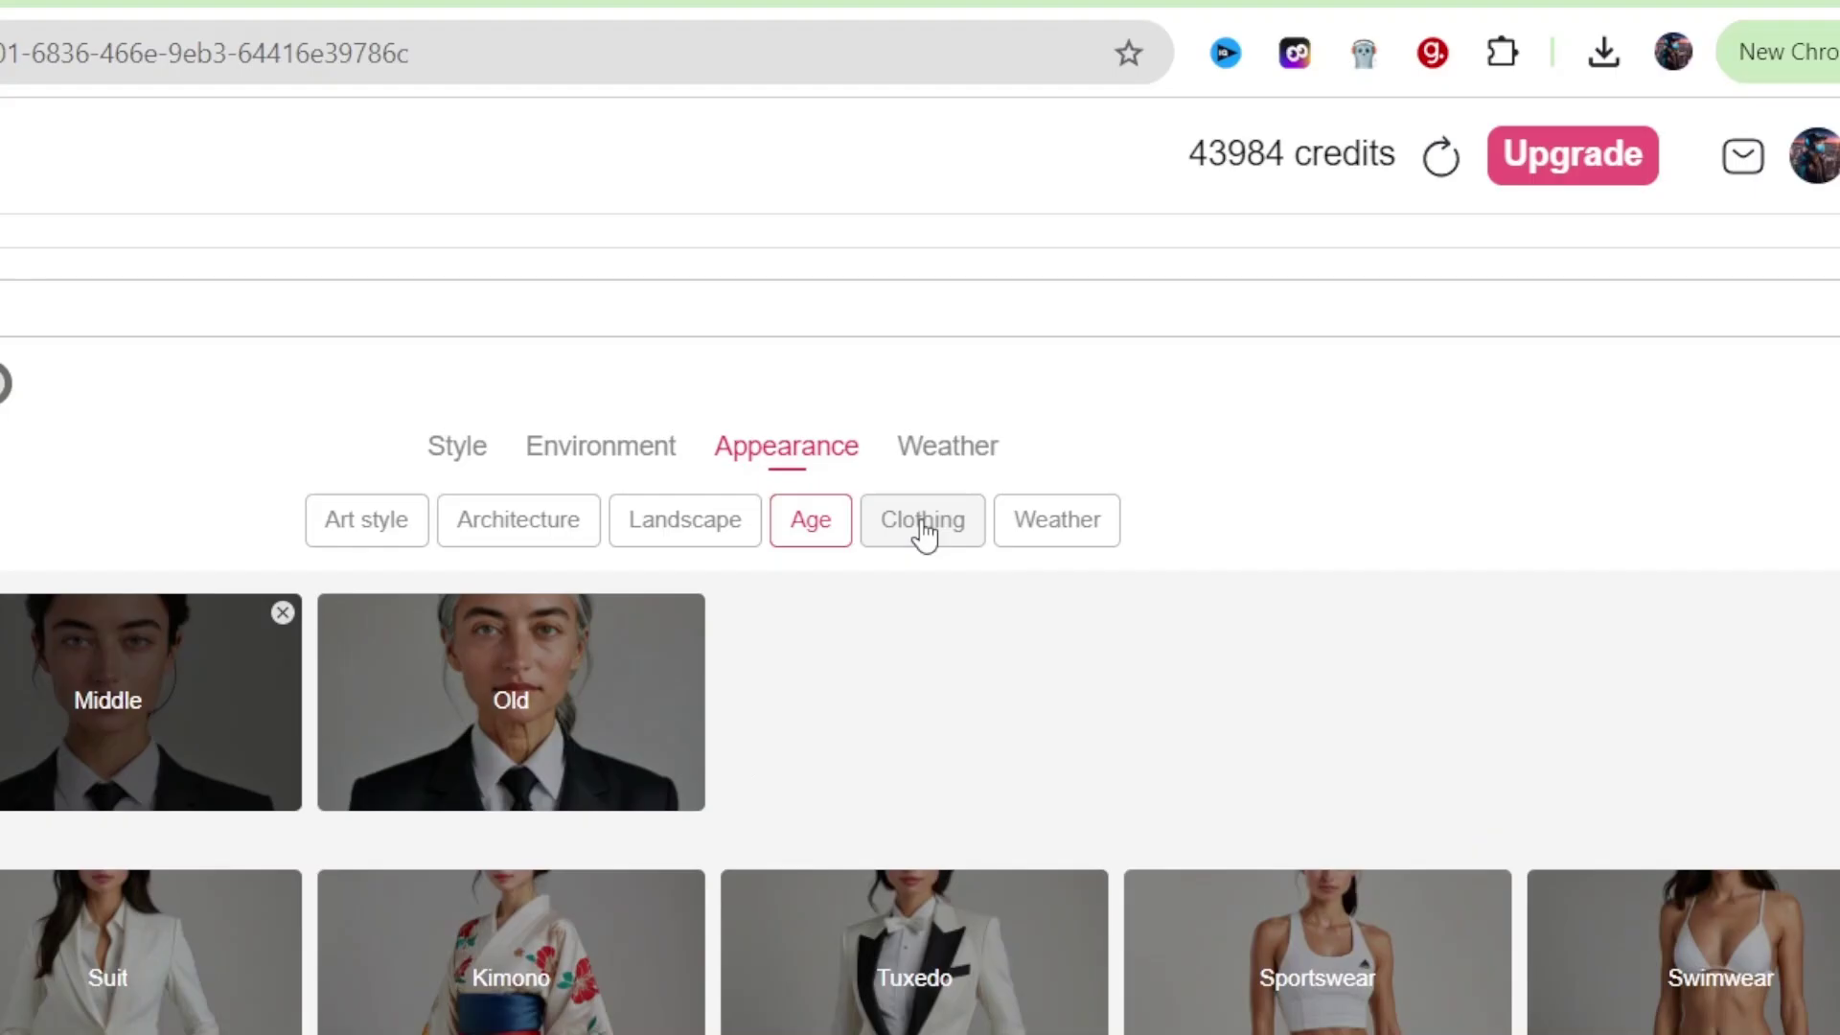
pyautogui.click(1774, 322)
pyautogui.click(152, 936)
pyautogui.click(1643, 638)
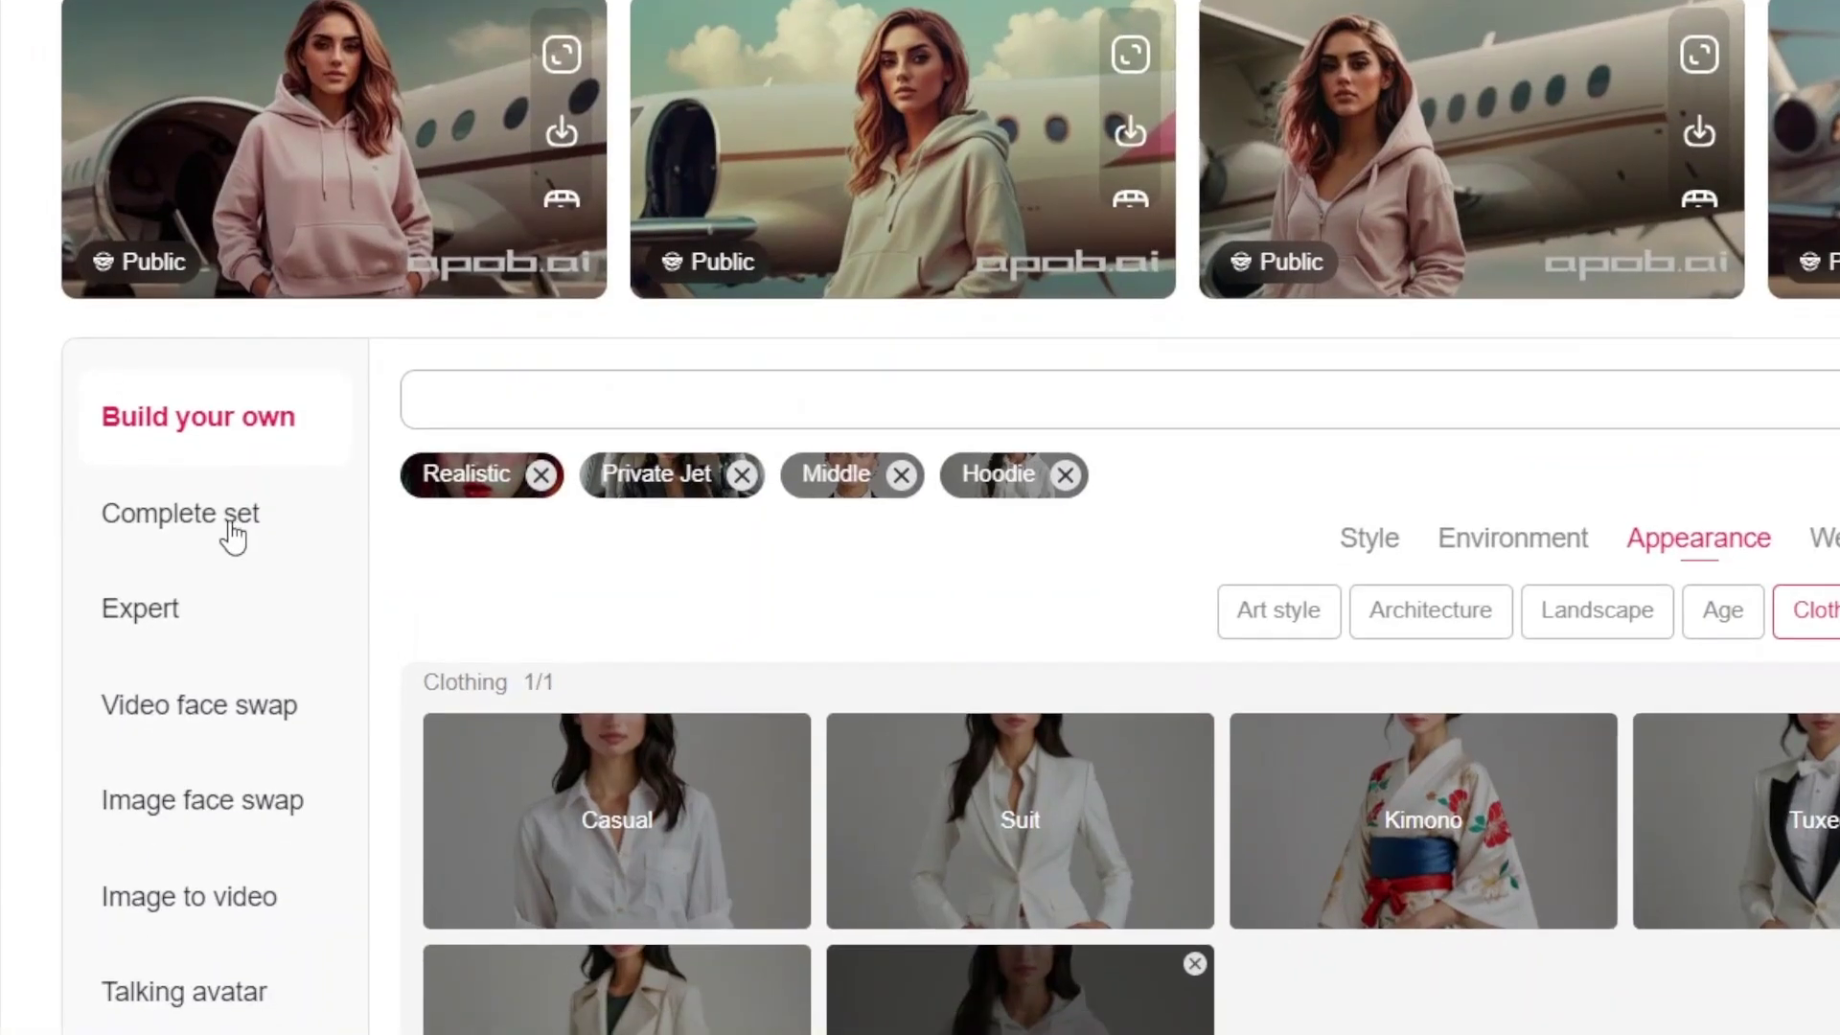
# Generate images from the Rainforest complete style set
pyautogui.click(196, 527)
pyautogui.scroll(-3, 1789, 872)
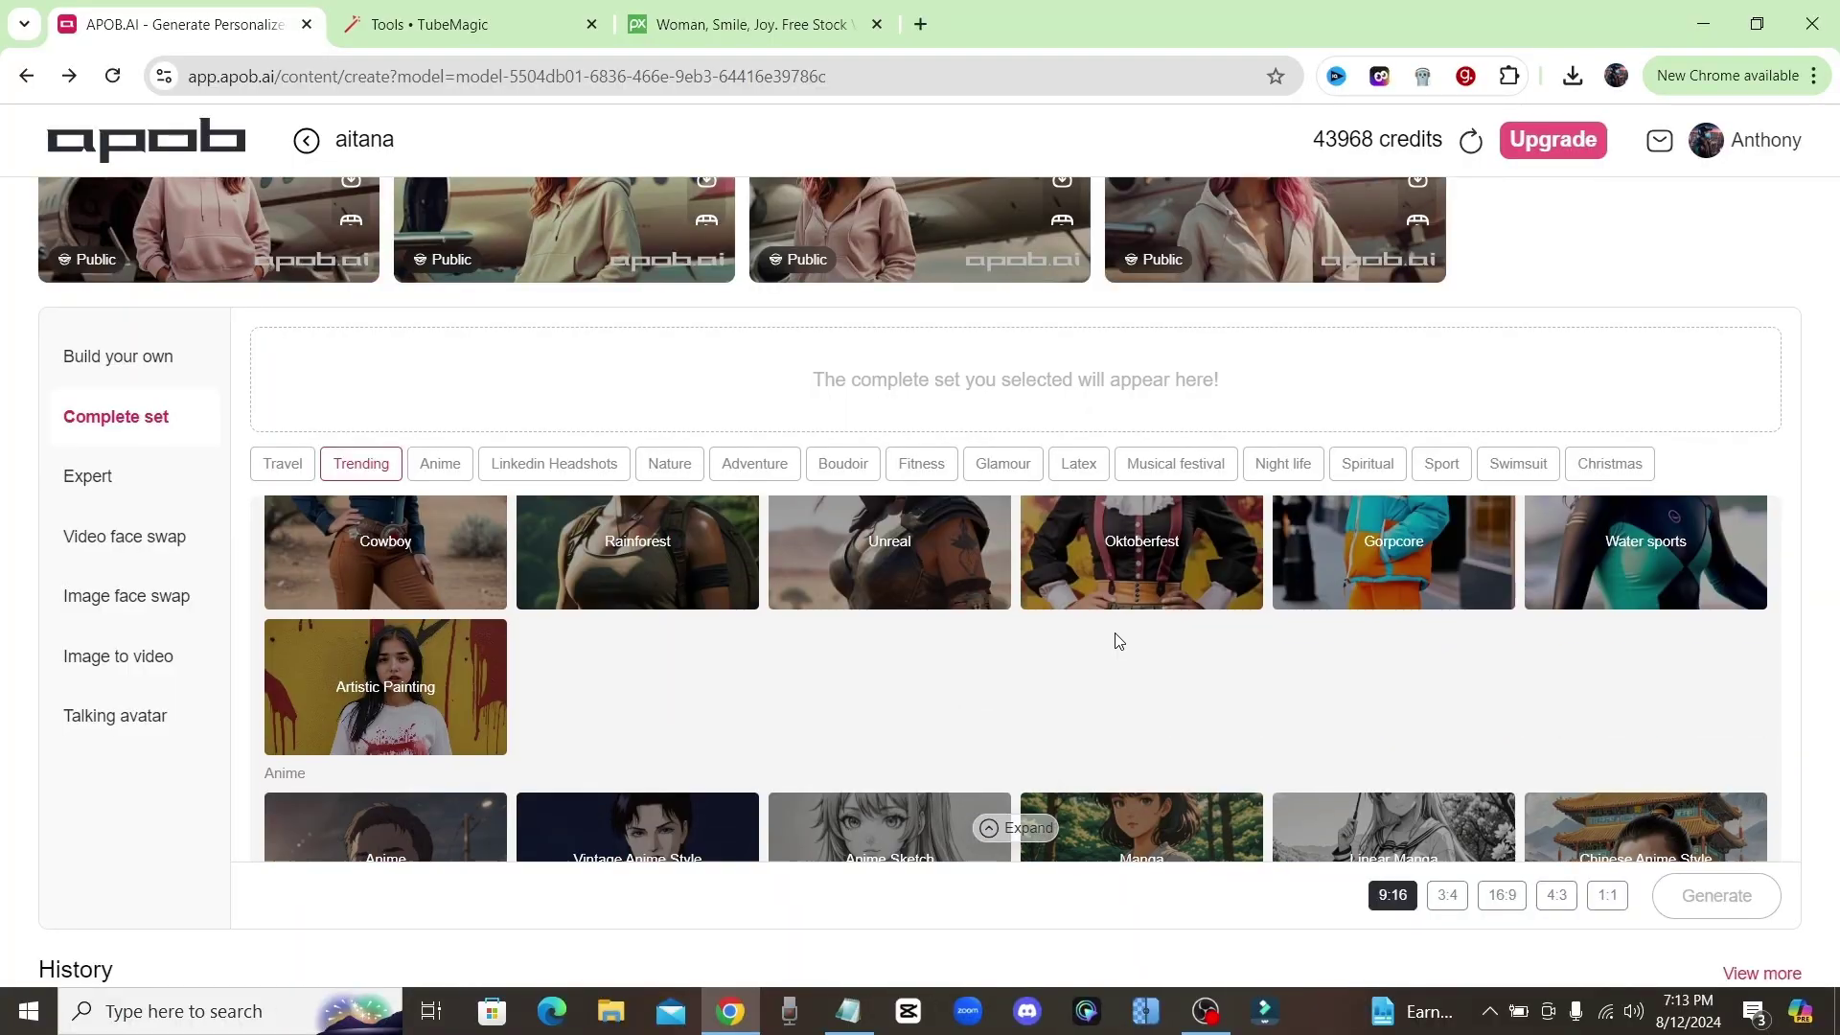
pyautogui.scroll(2, 684, 777)
pyautogui.click(655, 785)
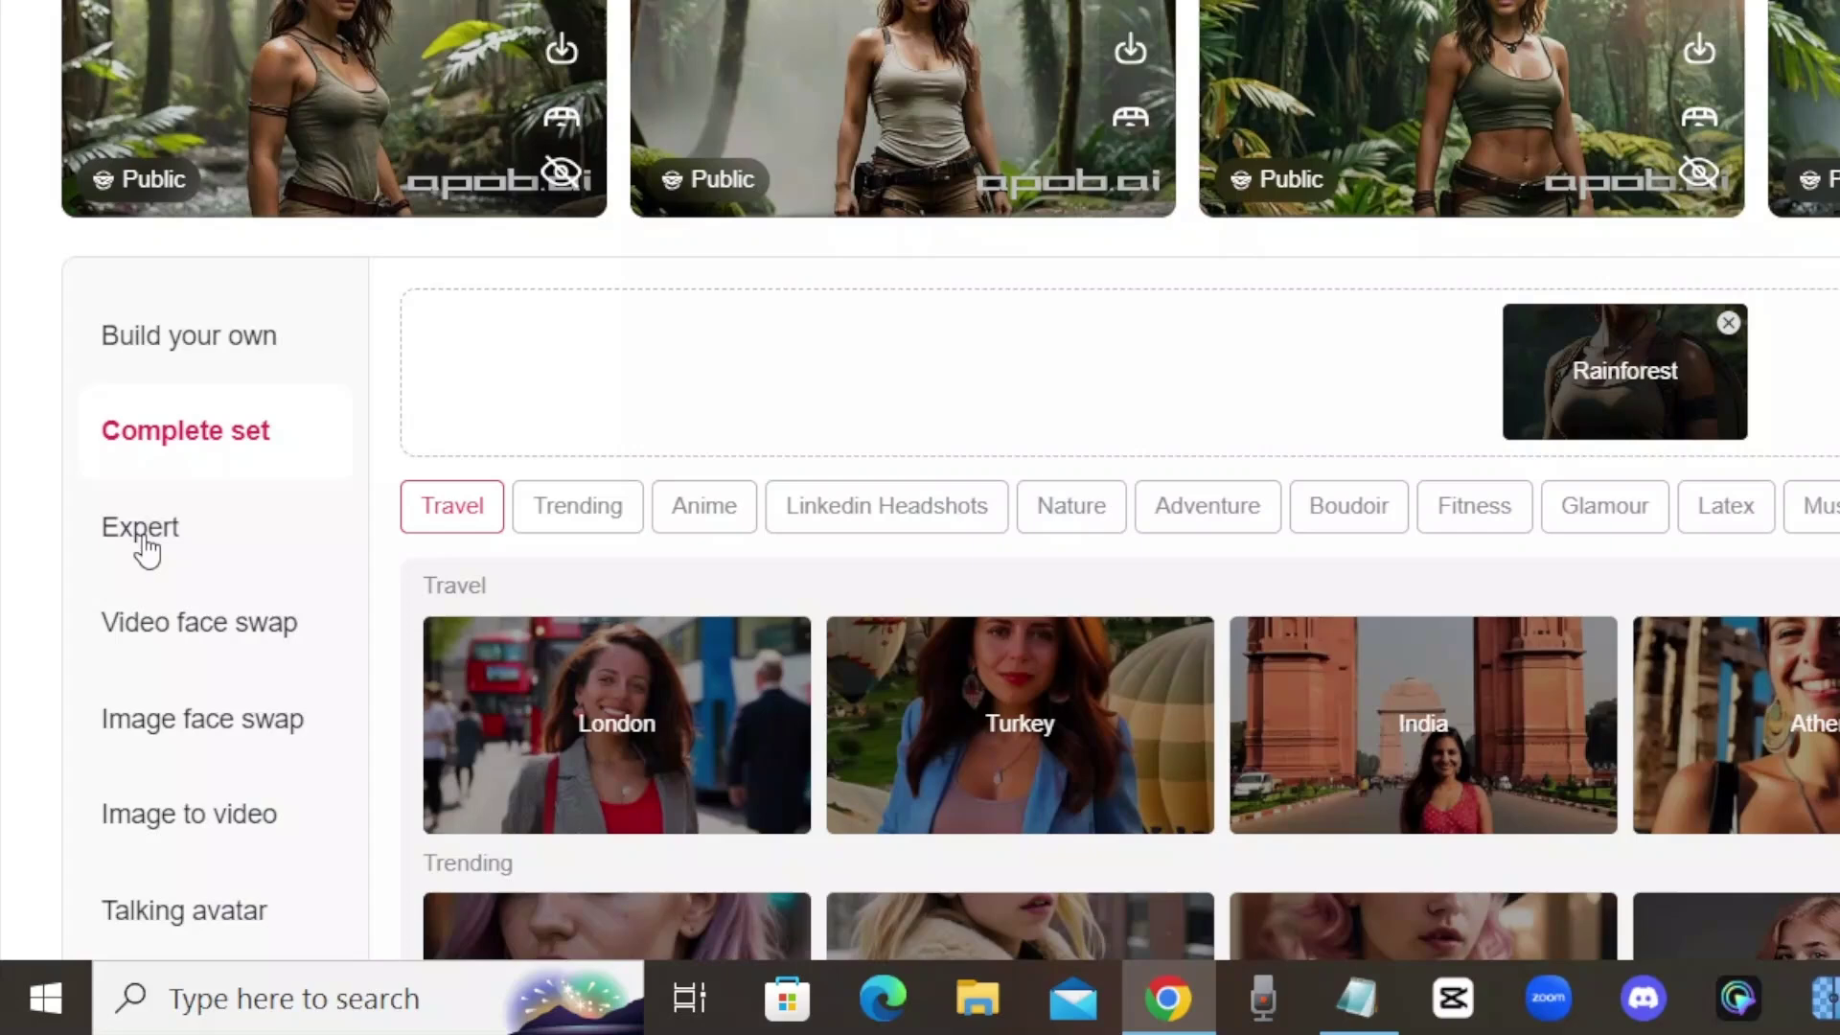
# Generate images from the Expert prompt 'a woman in an astronaut suit preparing to board a spaceship'
pyautogui.click(134, 537)
pyautogui.click(660, 633)
pyautogui.write('a woma')
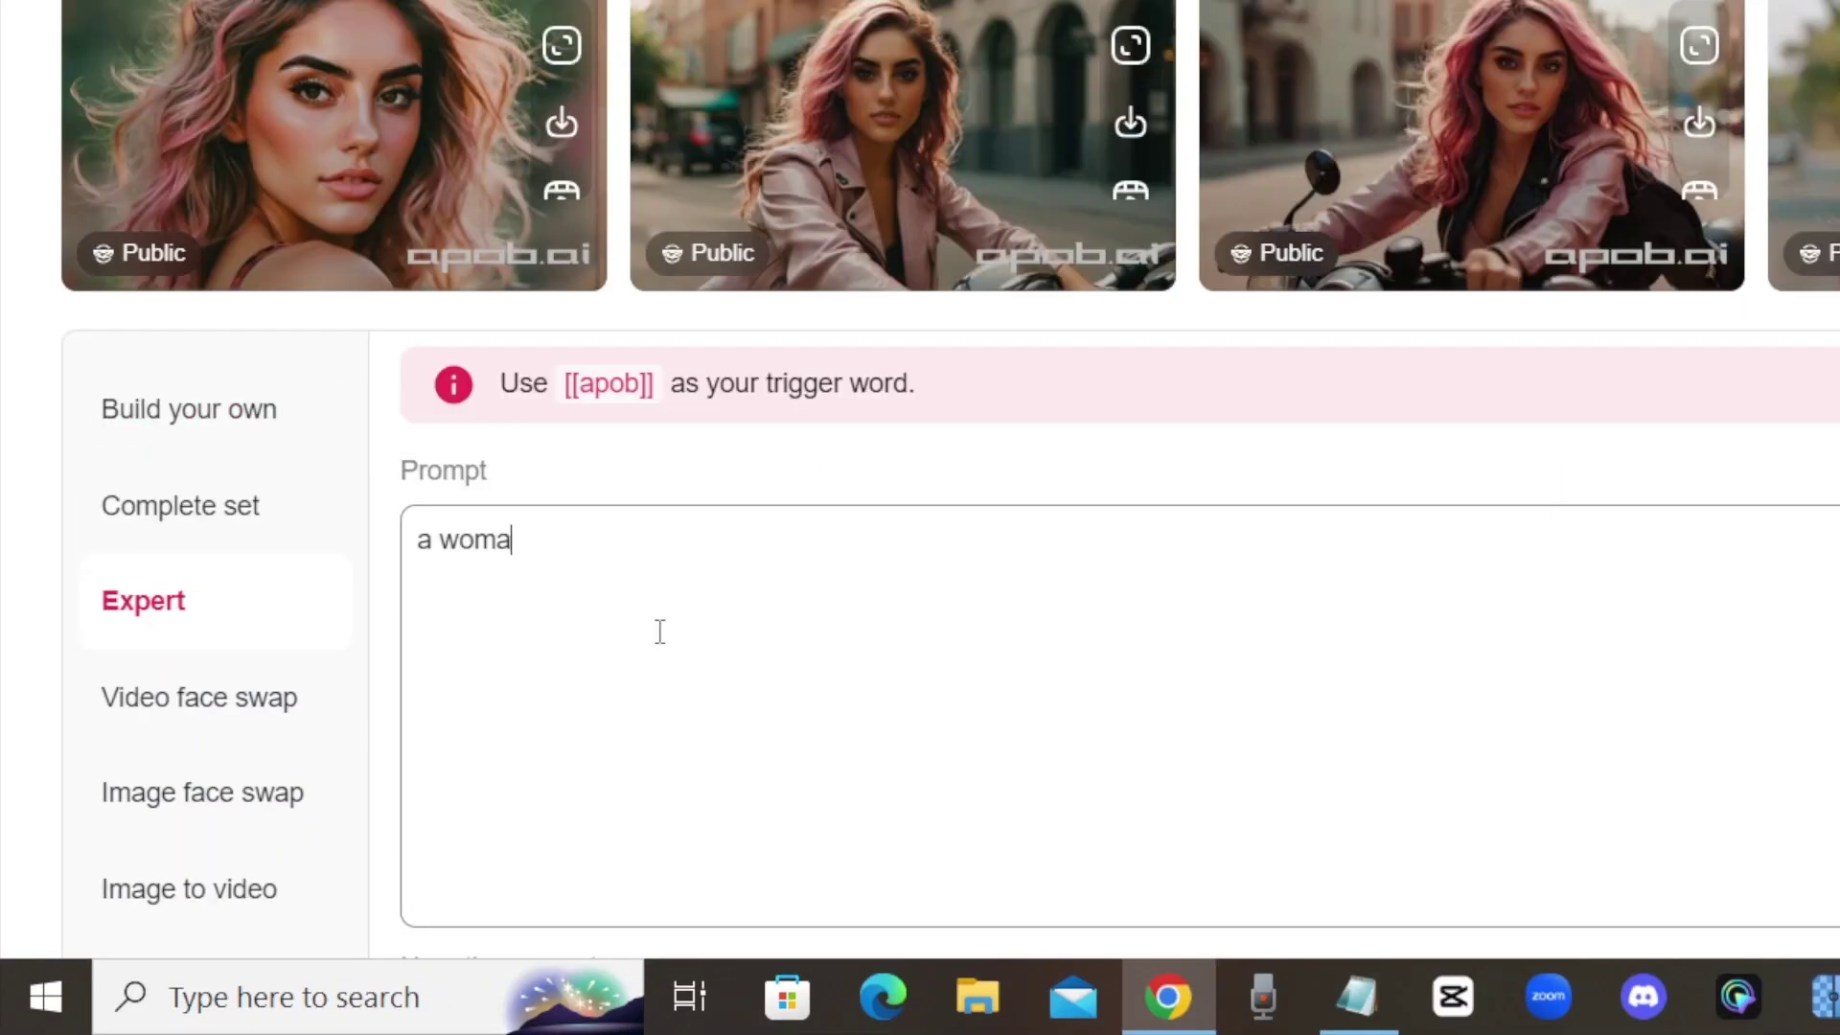
pyautogui.write('n in an astronaut suit preparing to board a spac')
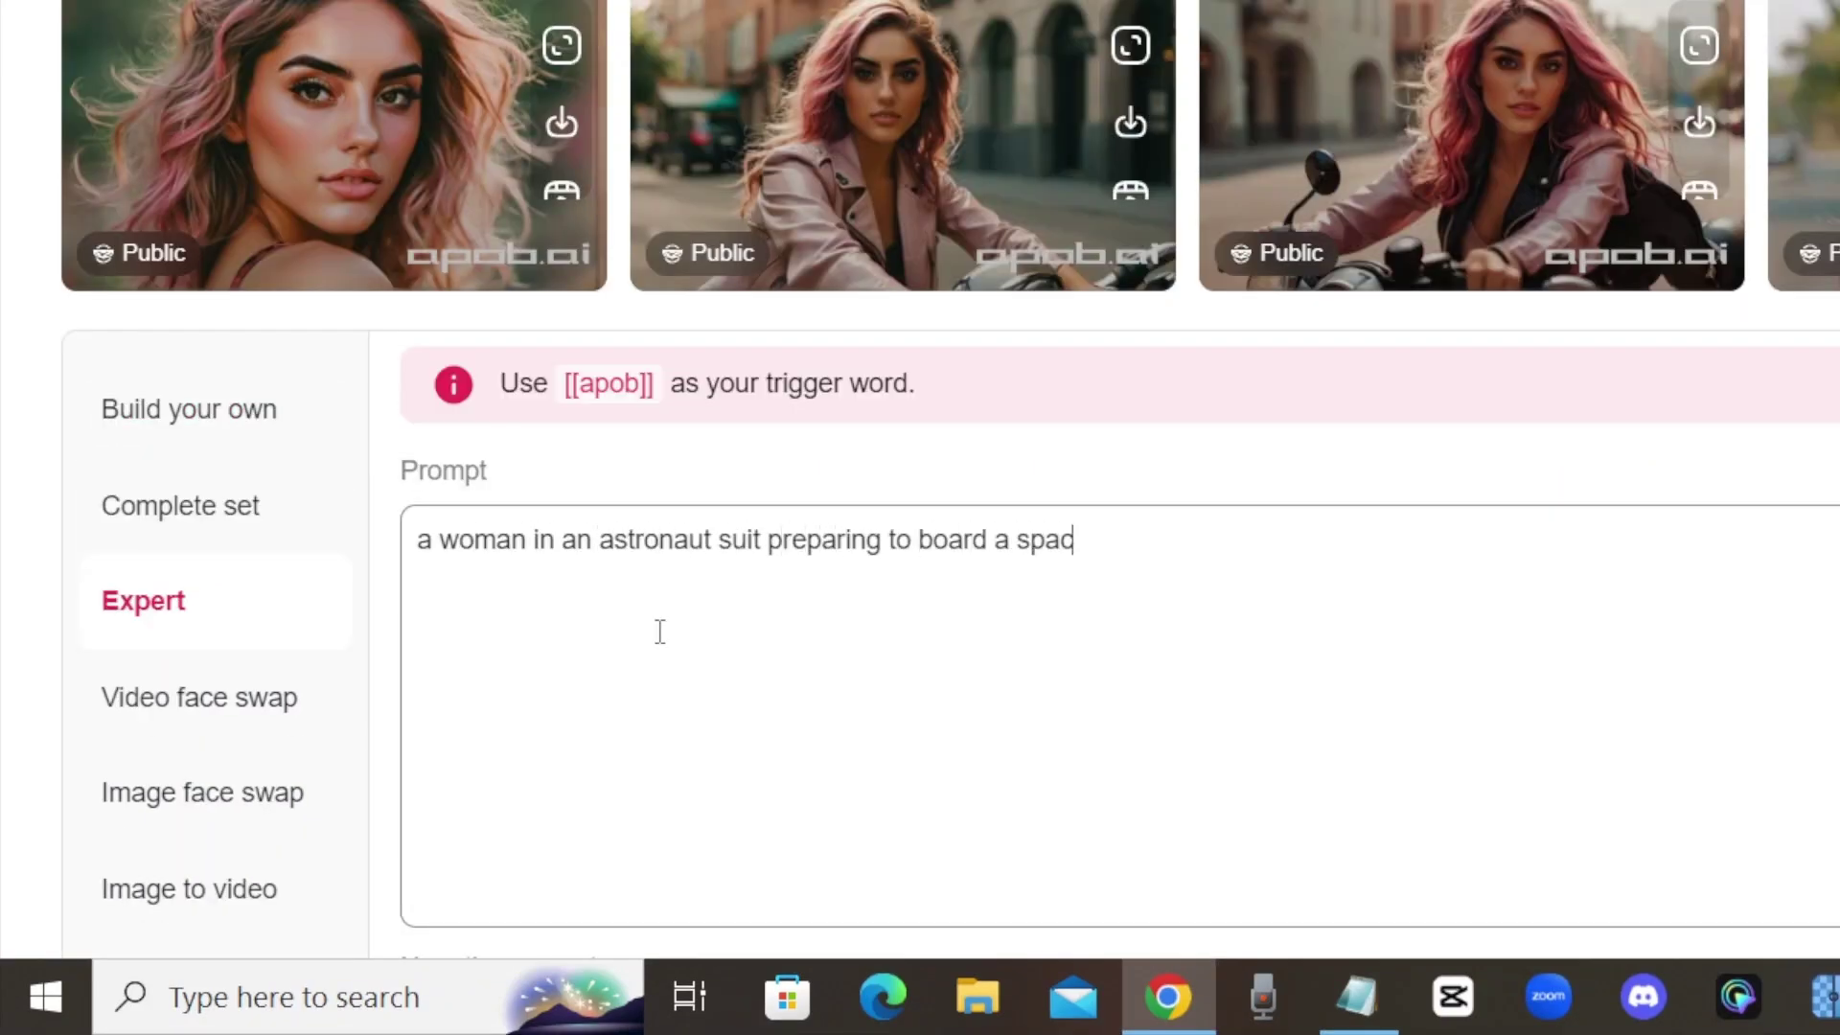
pyautogui.write('eship')
pyautogui.click(1671, 698)
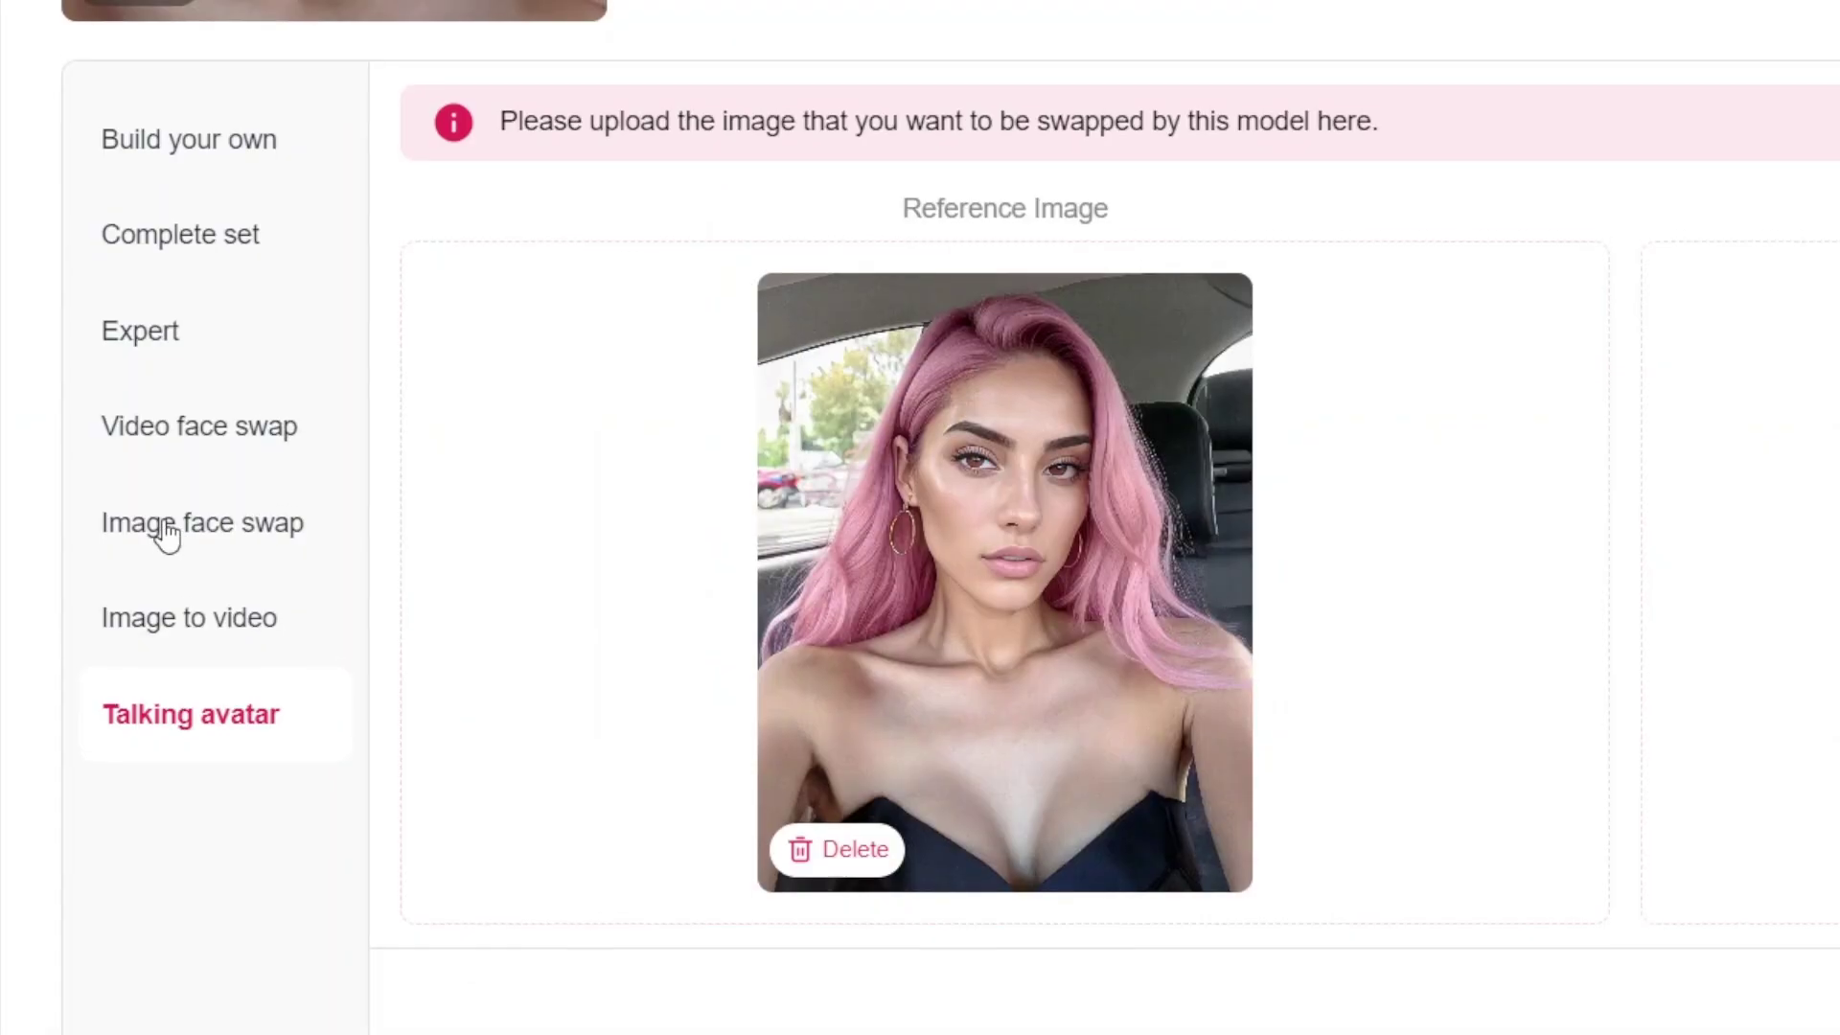
# View an image face swap result enlarged, then start a talking avatar with the India set
pyautogui.click(167, 532)
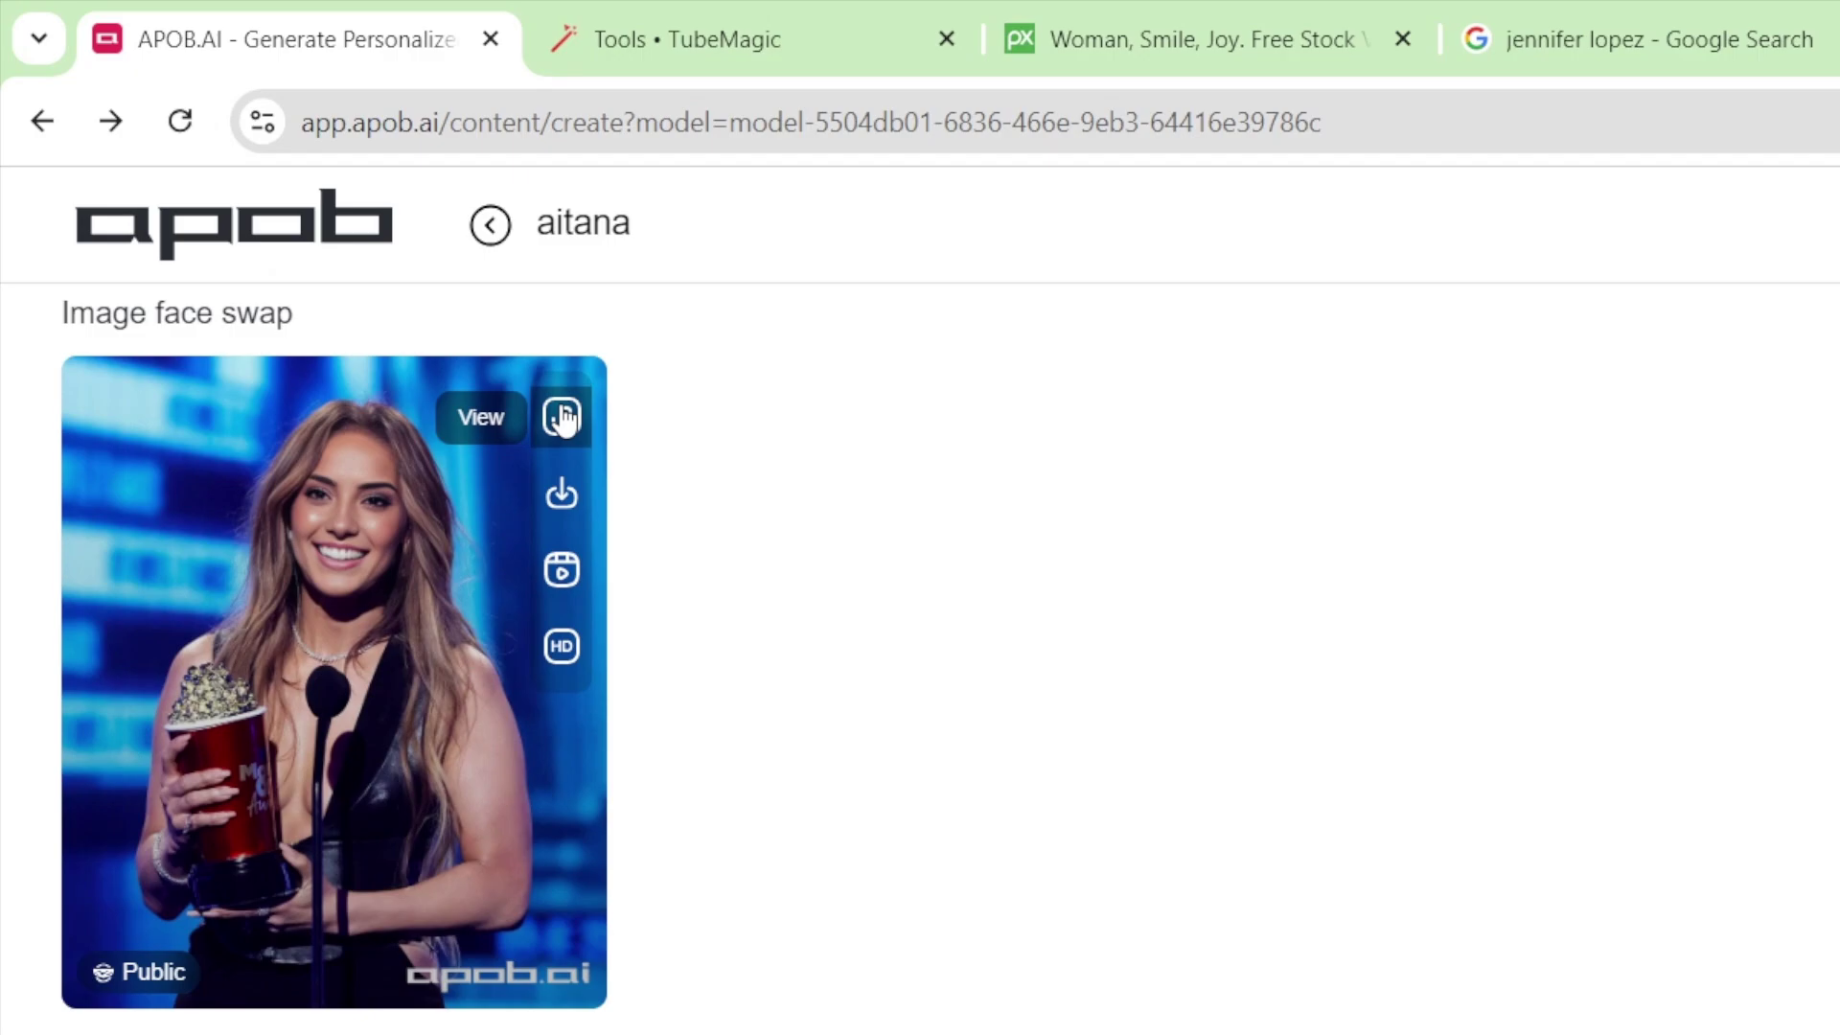
pyautogui.click(562, 418)
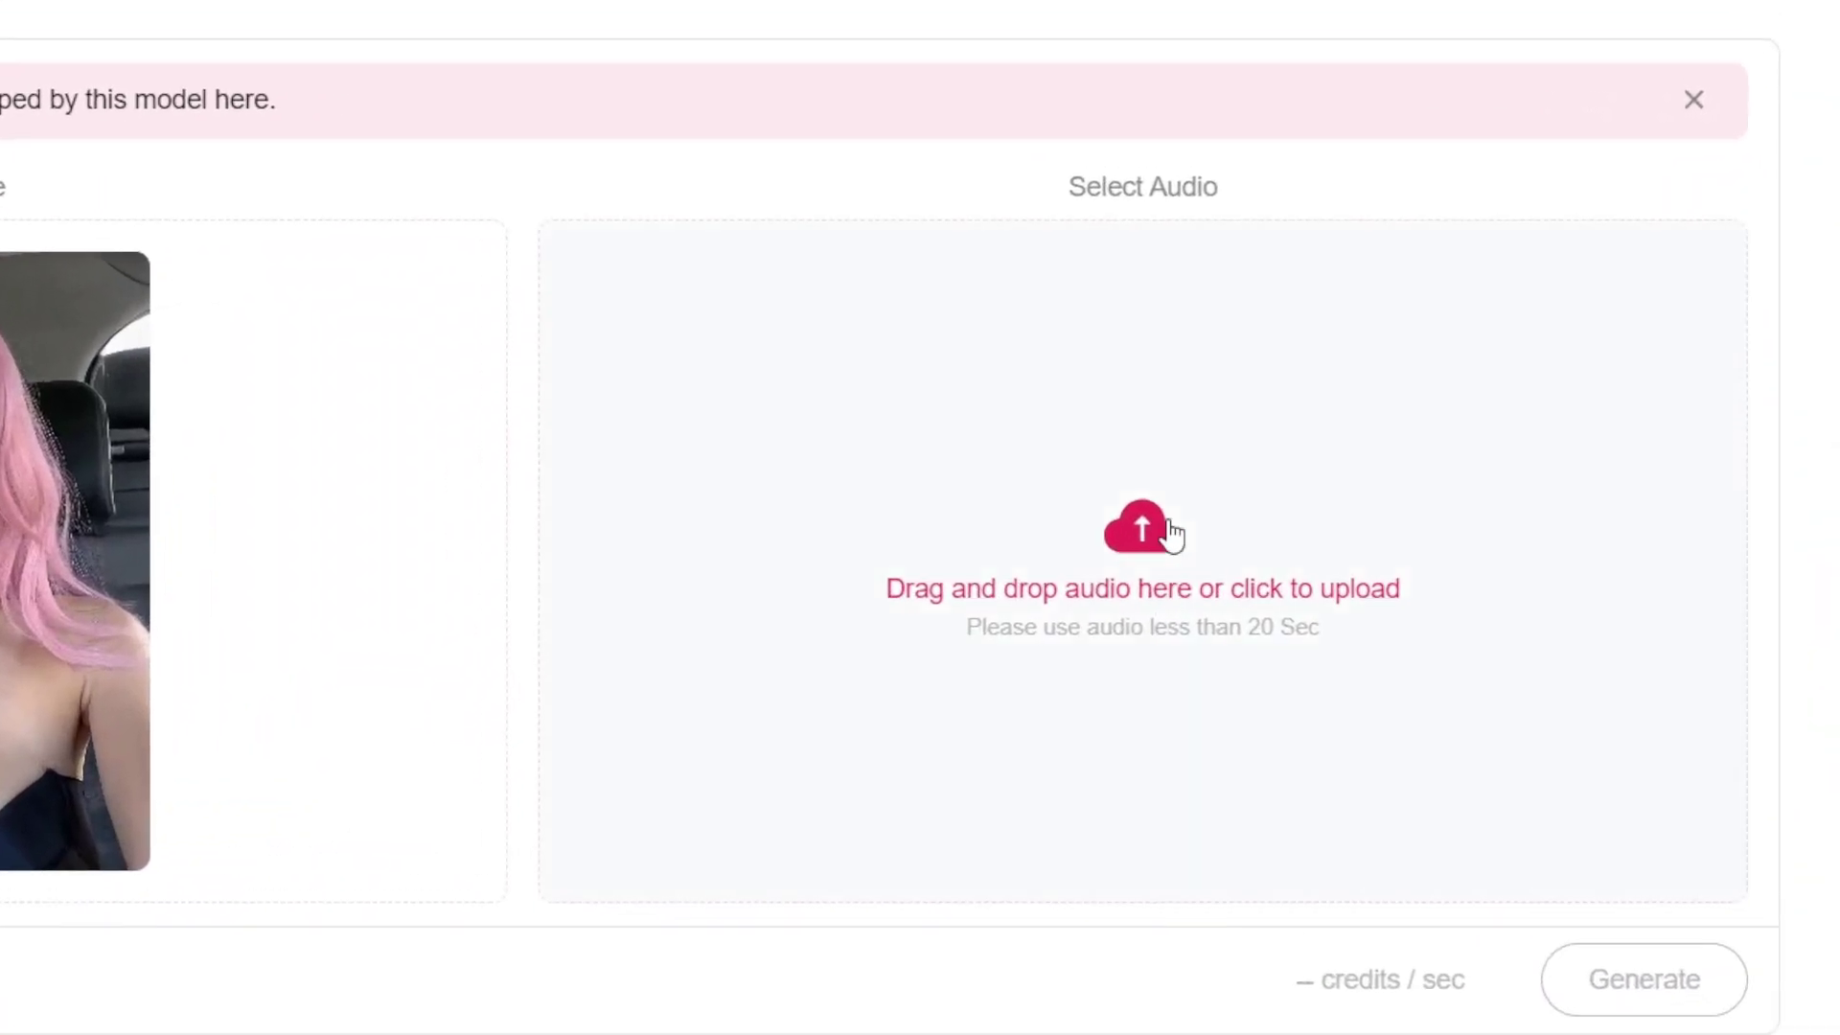
pyautogui.click(1166, 530)
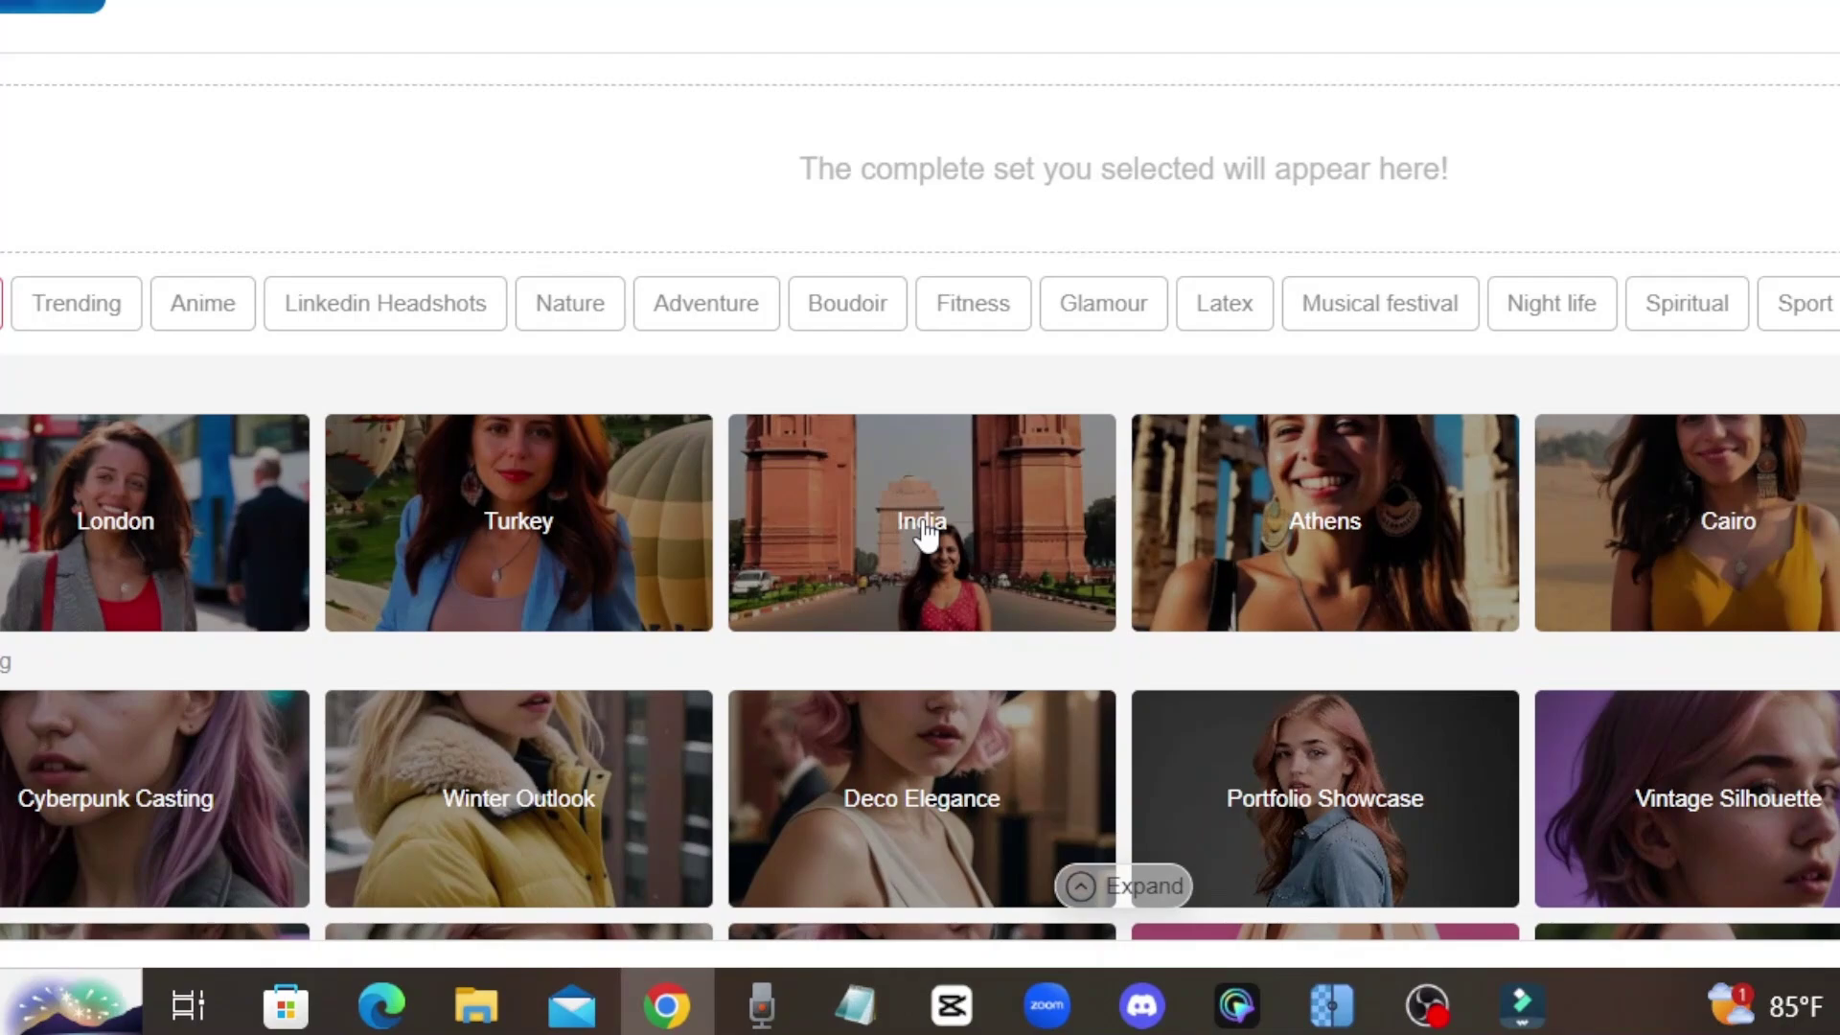
pyautogui.click(923, 534)
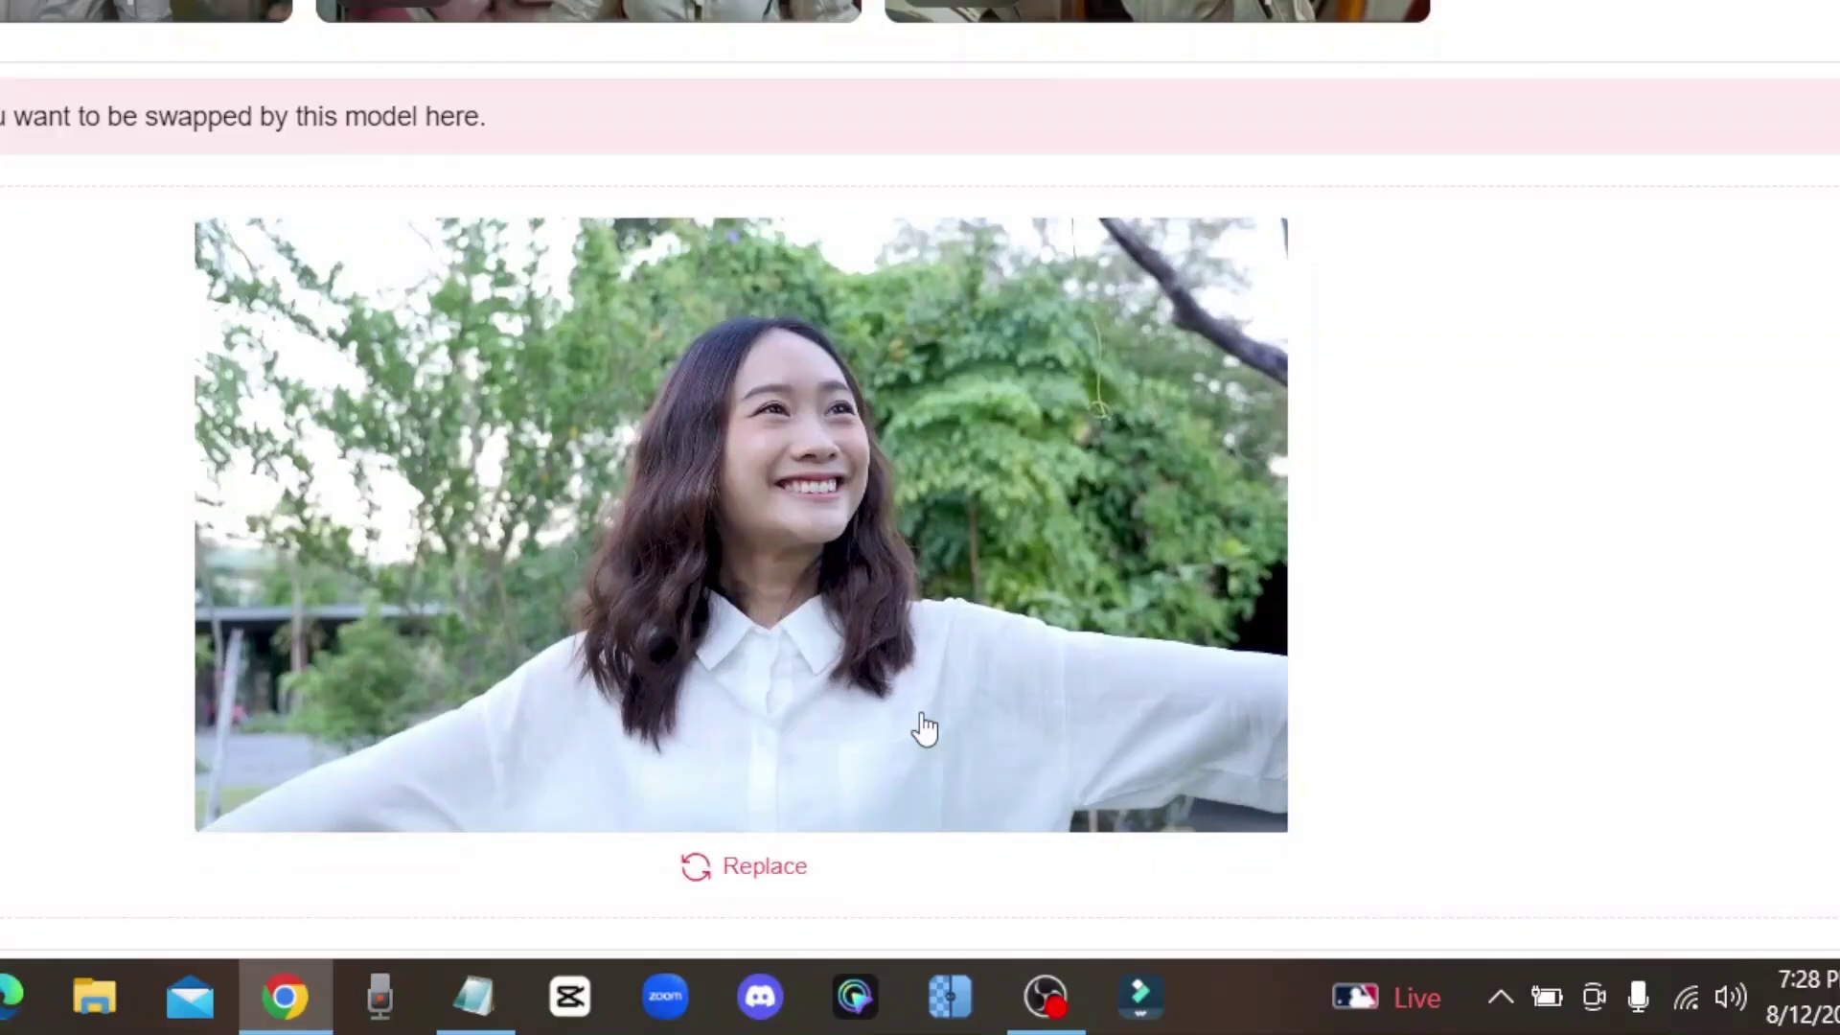
pyautogui.scroll(-4, 1413, 537)
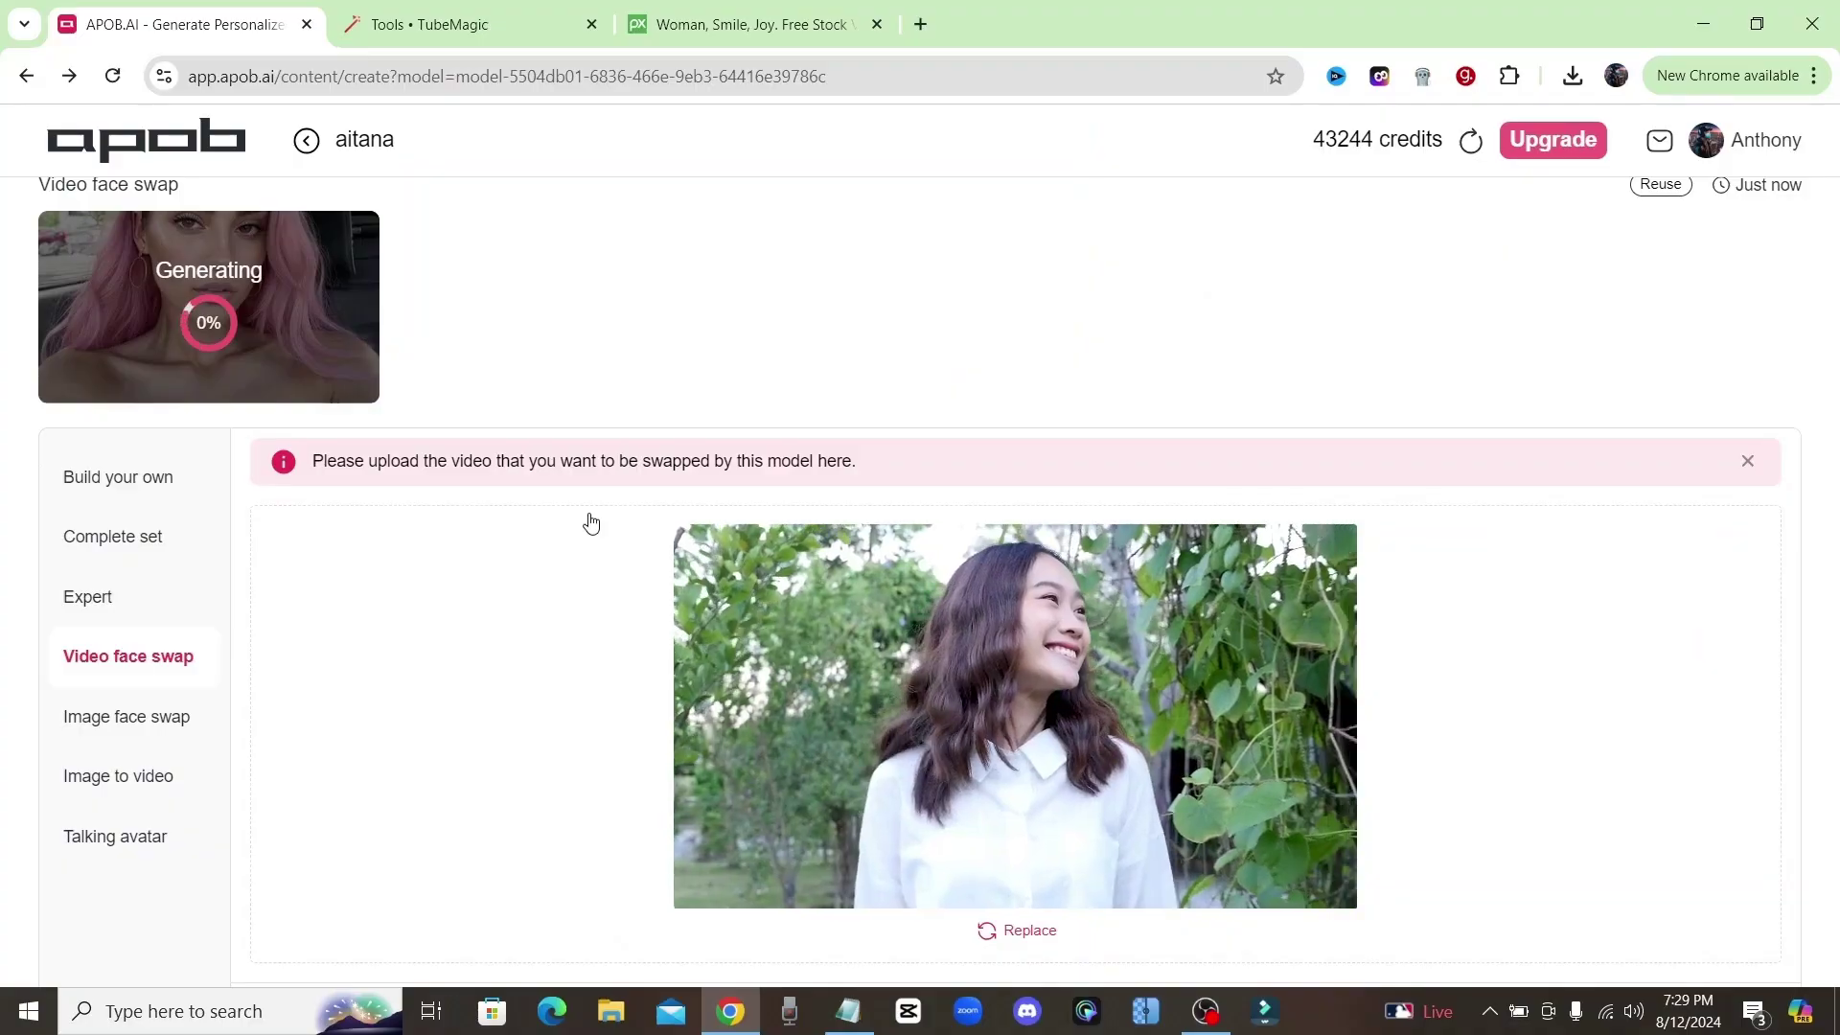
pyautogui.scroll(-2, 587, 522)
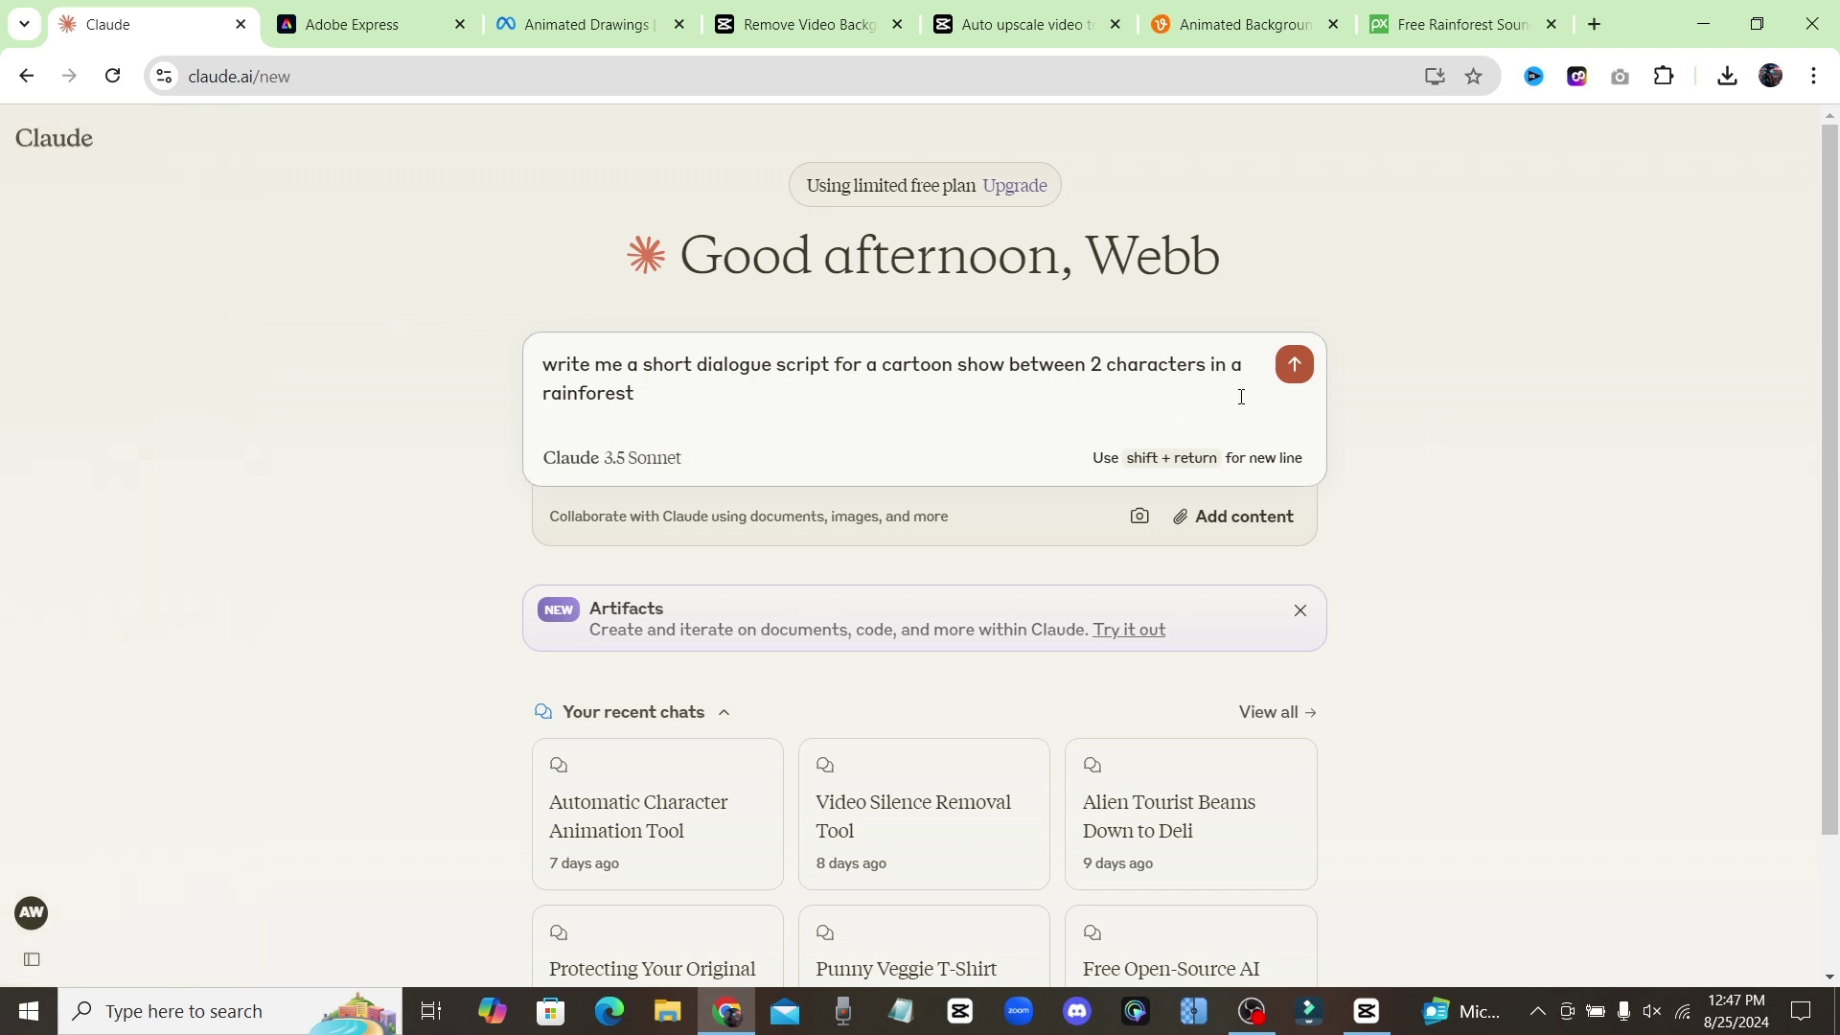
# Send the rainforest dialogue-script prompt and select the entire reply for copying
pyautogui.click(1295, 372)
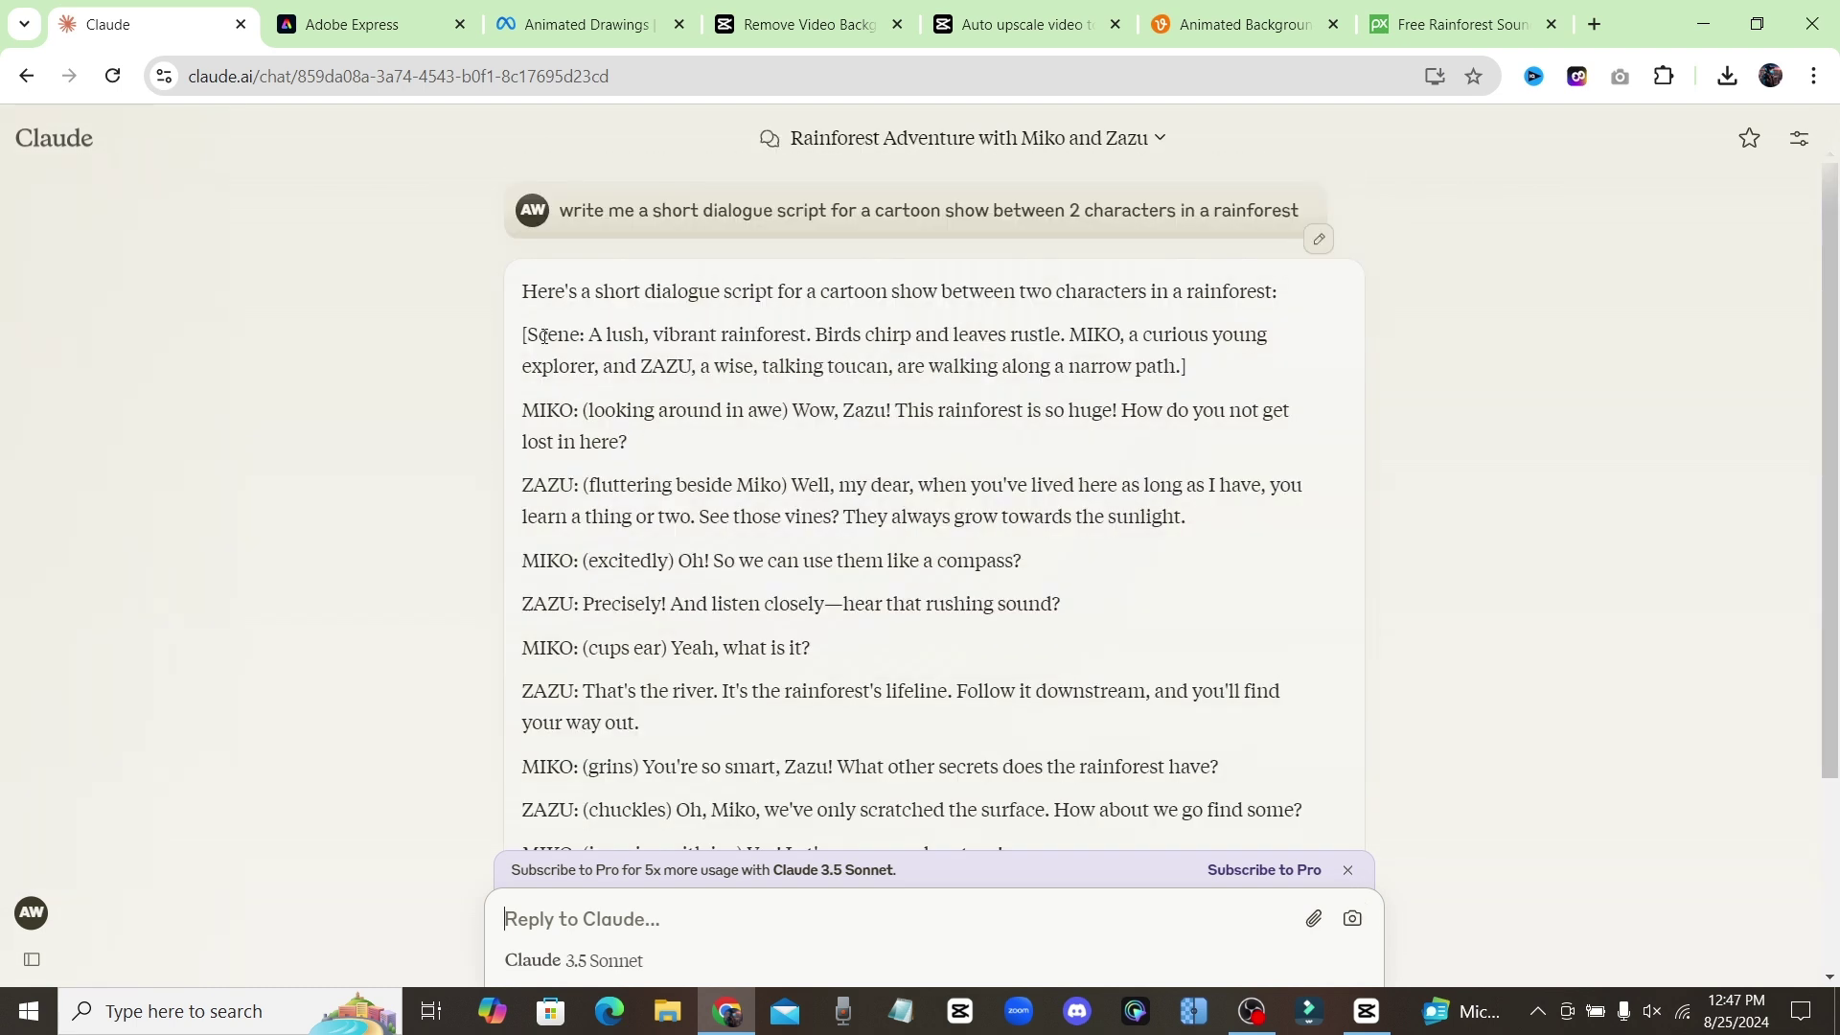
pyautogui.moveTo(522, 287); pyautogui.dragTo(767, 713)
pyautogui.rightClick(650, 685)
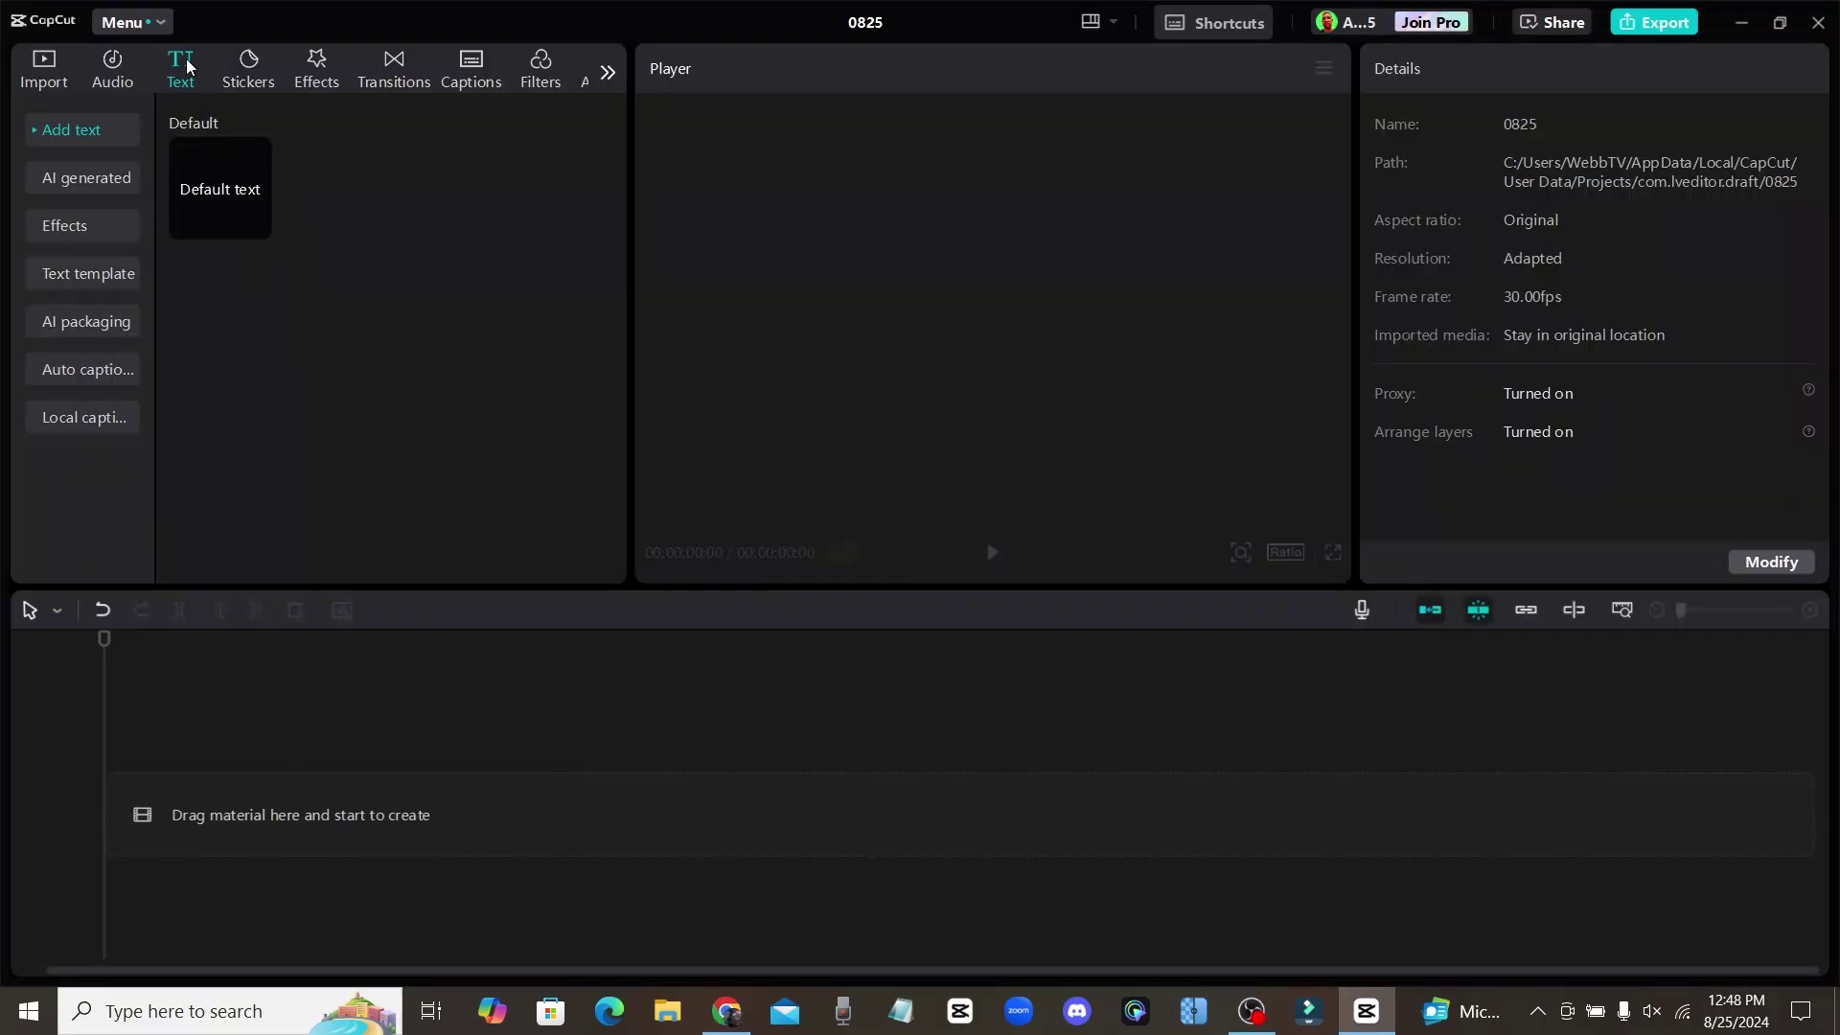
# Add a default text clip and paste Miko's line 'Wow, Zazu! This rainforest is so huge!…' into it
pyautogui.click(257, 224)
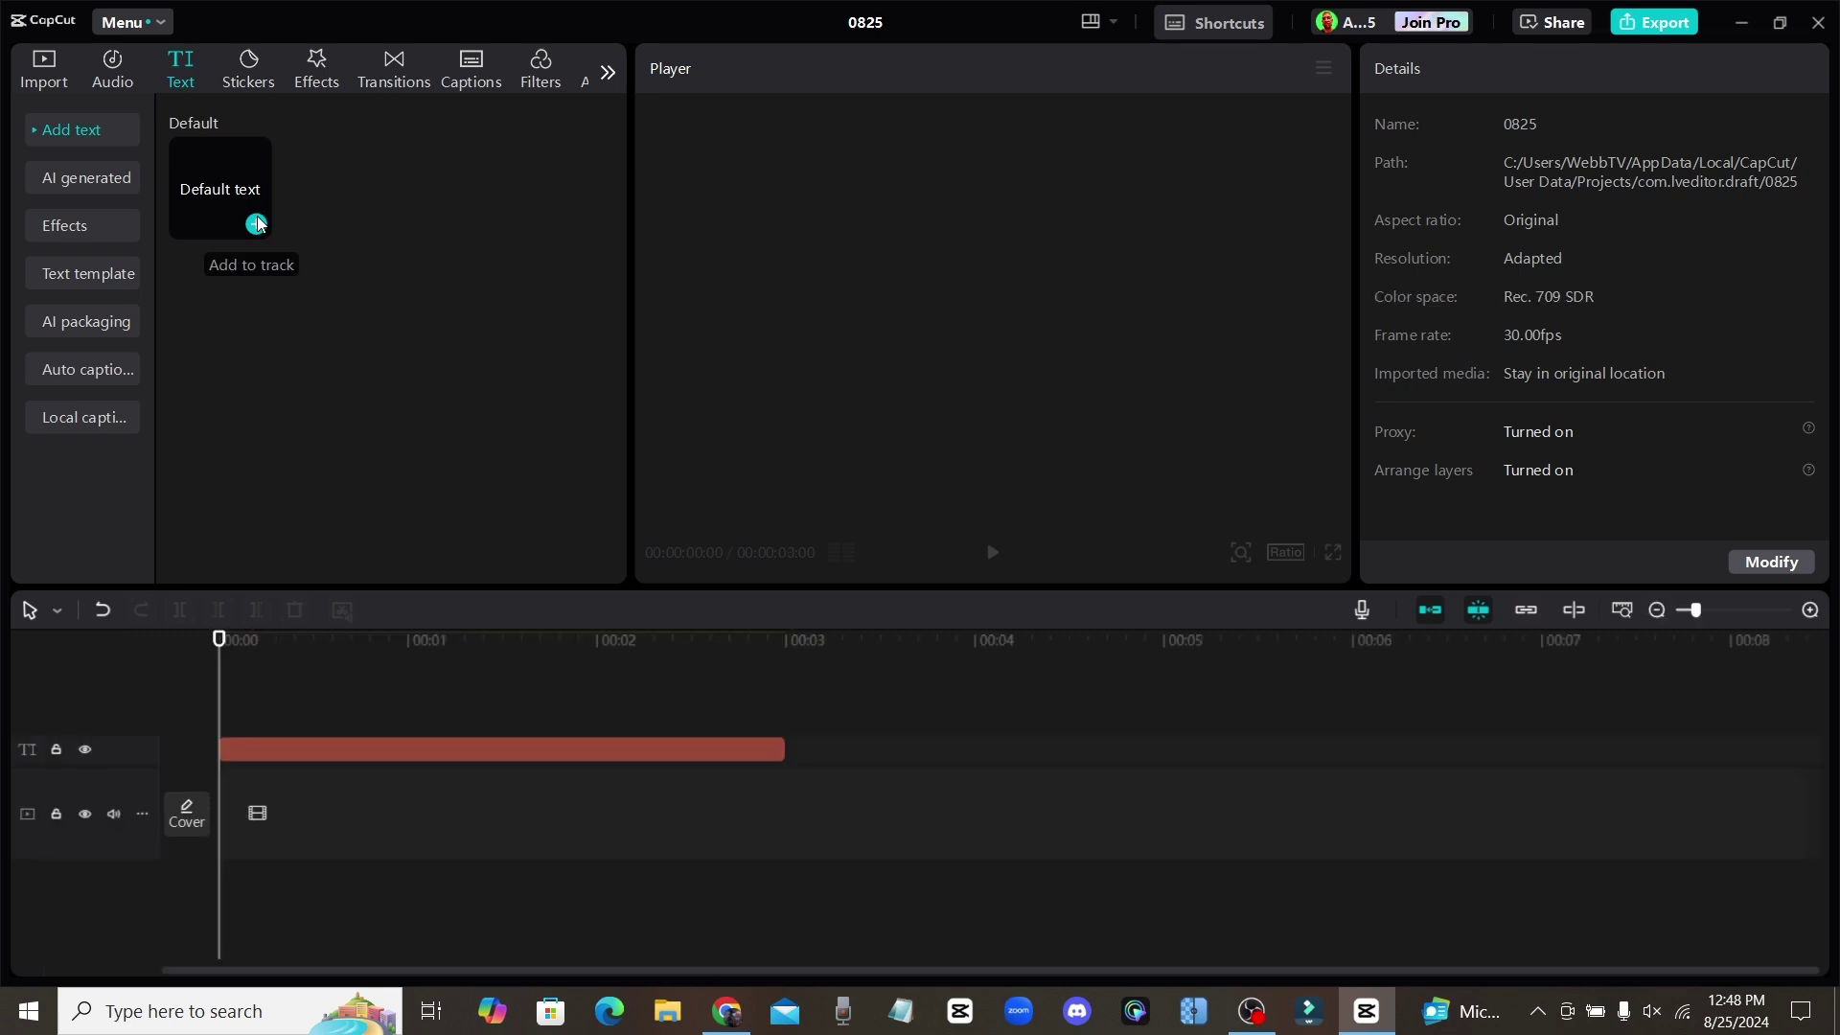
pyautogui.click(338, 760)
pyautogui.moveTo(1476, 176); pyautogui.dragTo(1343, 170)
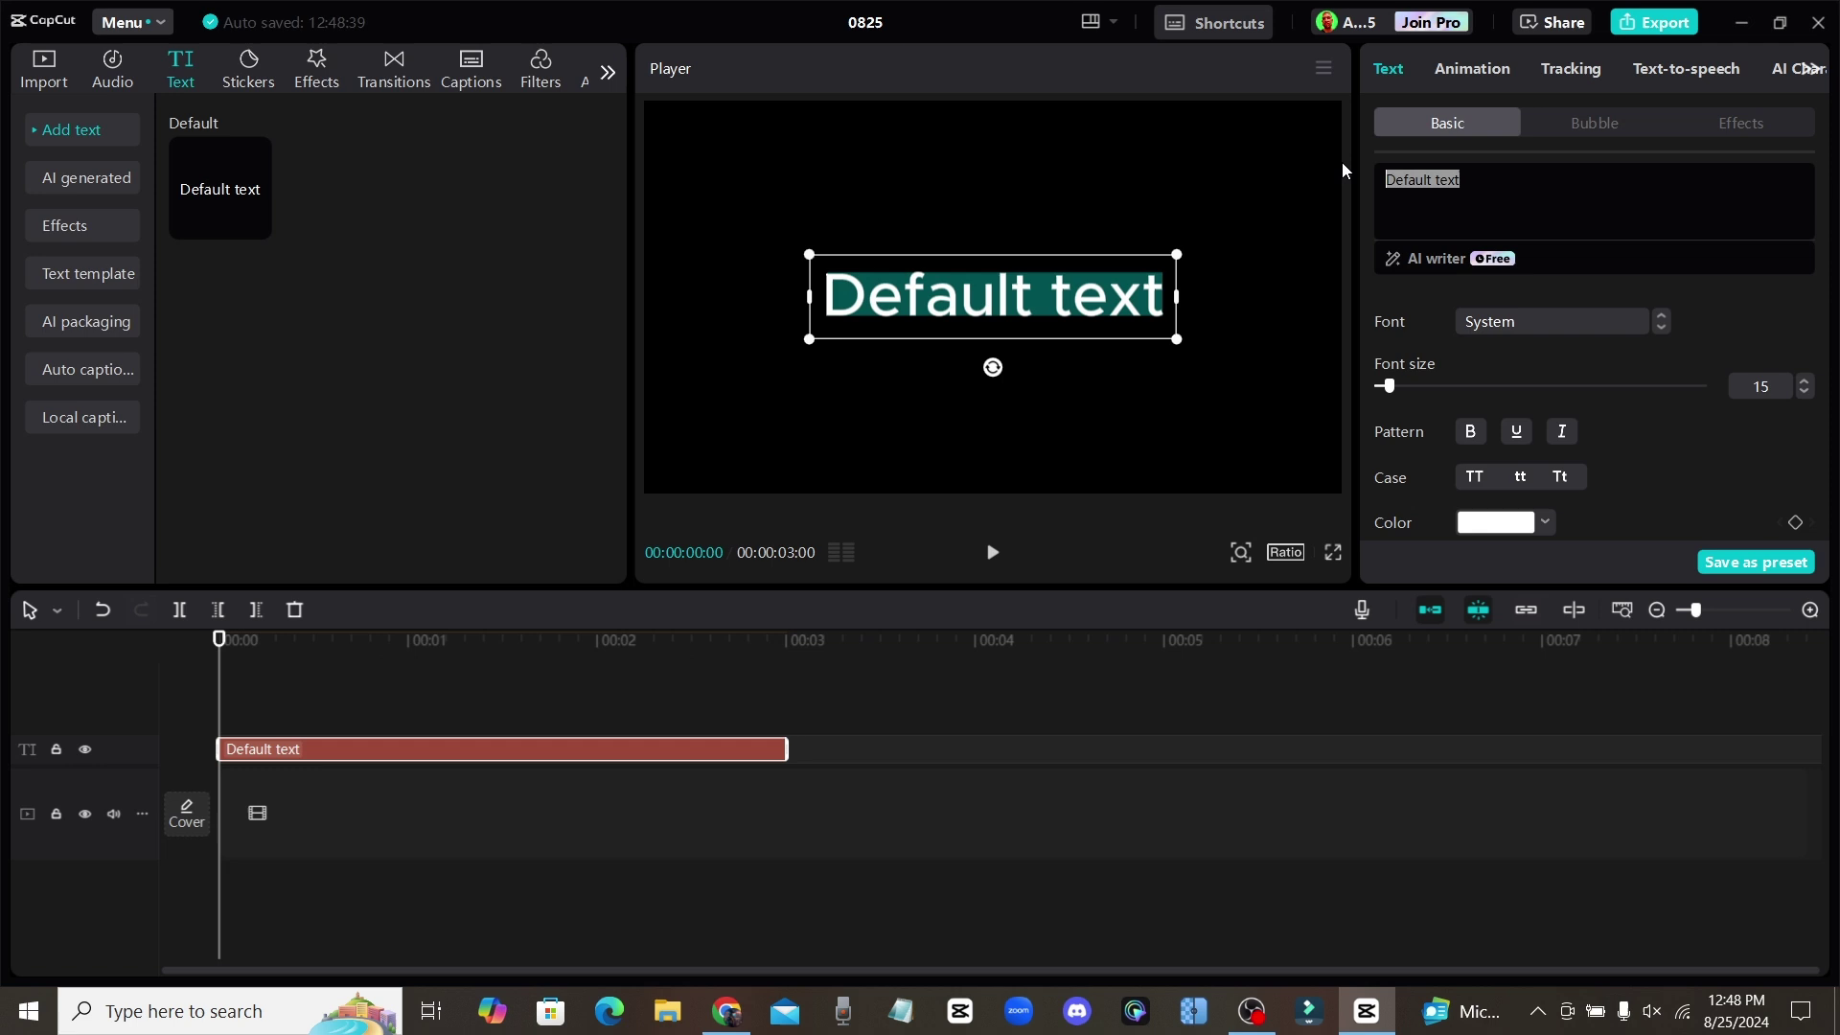
pyautogui.rightClick(1434, 182)
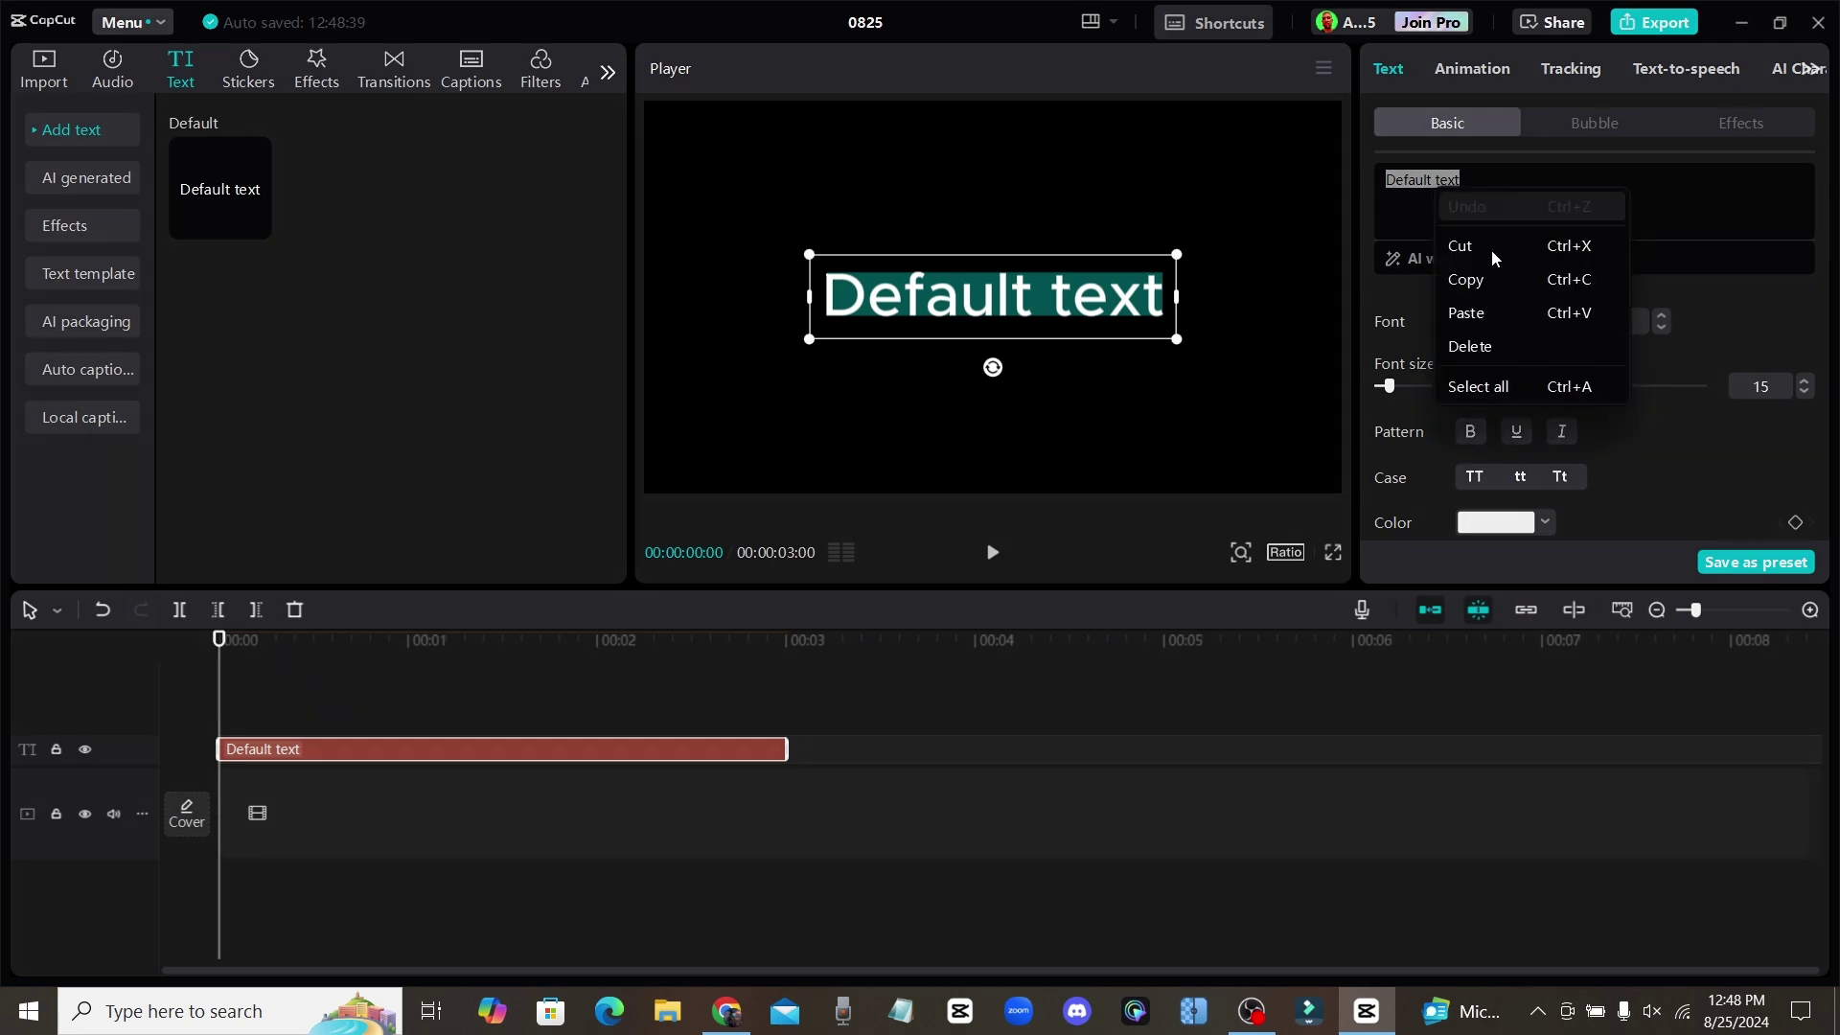
pyautogui.click(1499, 312)
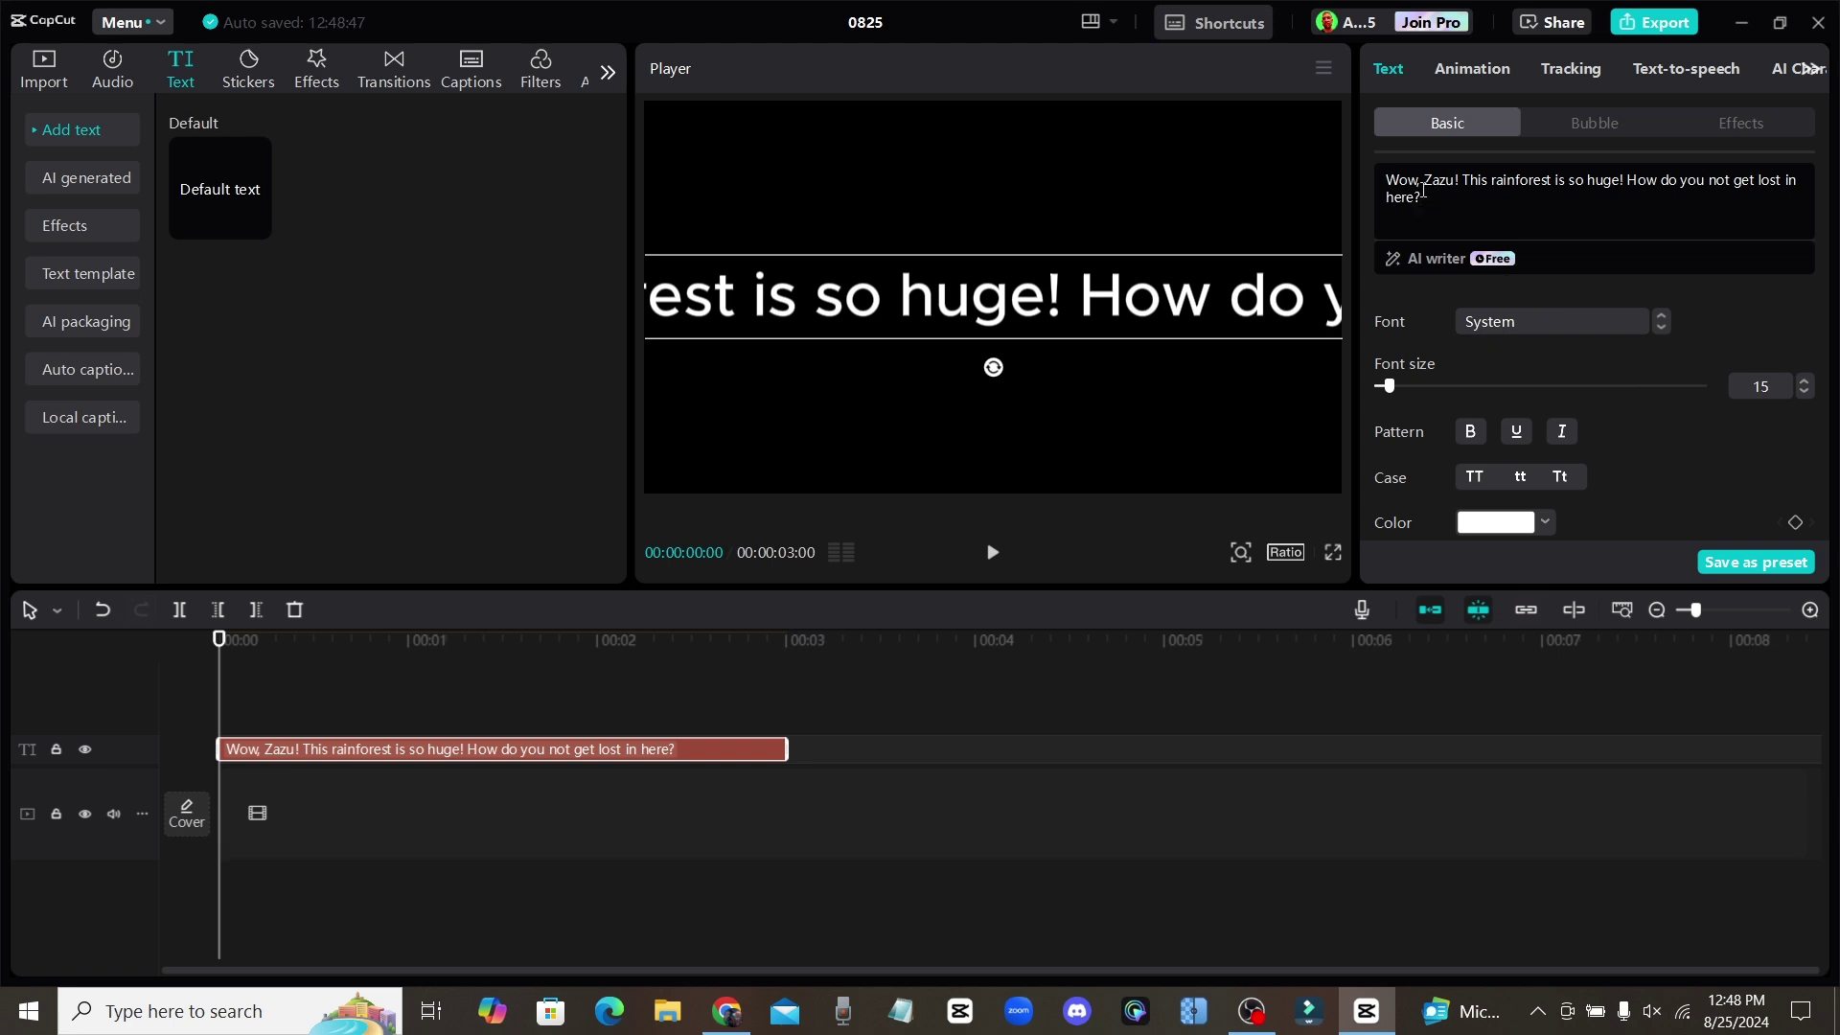
# Voice the text clip as audio using the Thomas text-to-speech voice
pyautogui.click(1684, 70)
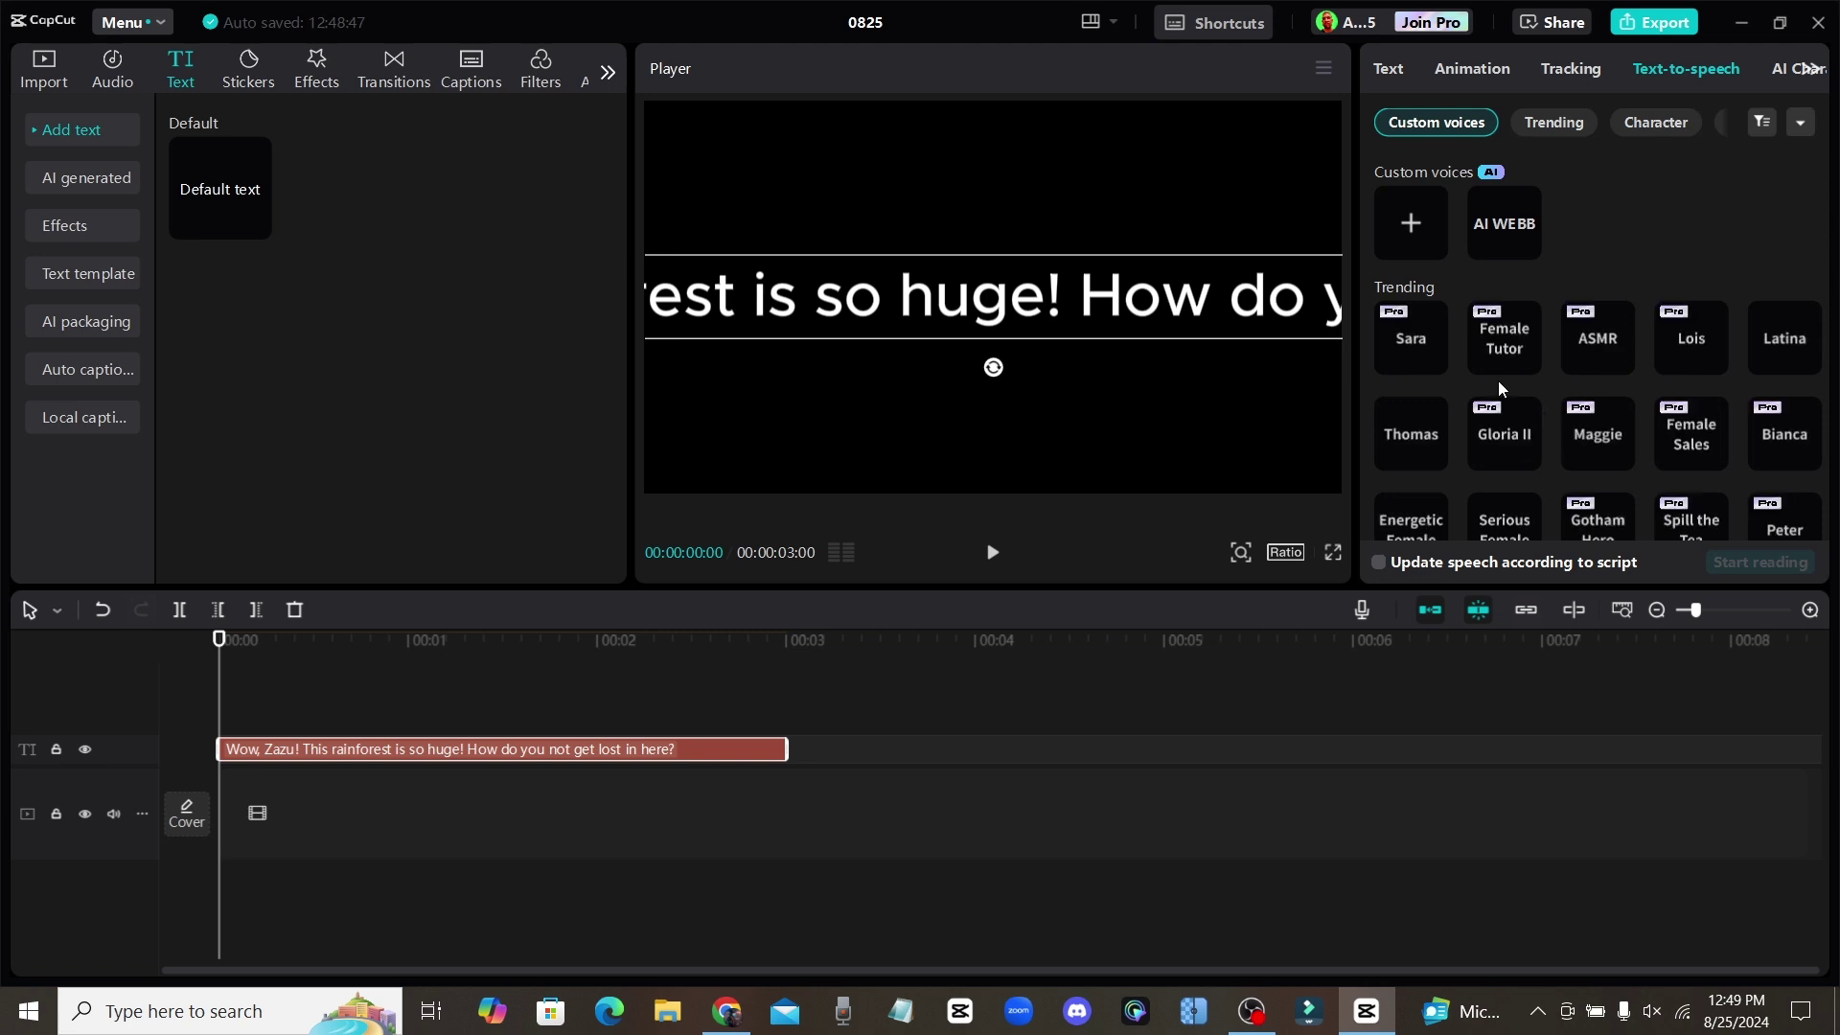
pyautogui.scroll(-2, 1496, 381)
pyautogui.scroll(1, 1521, 446)
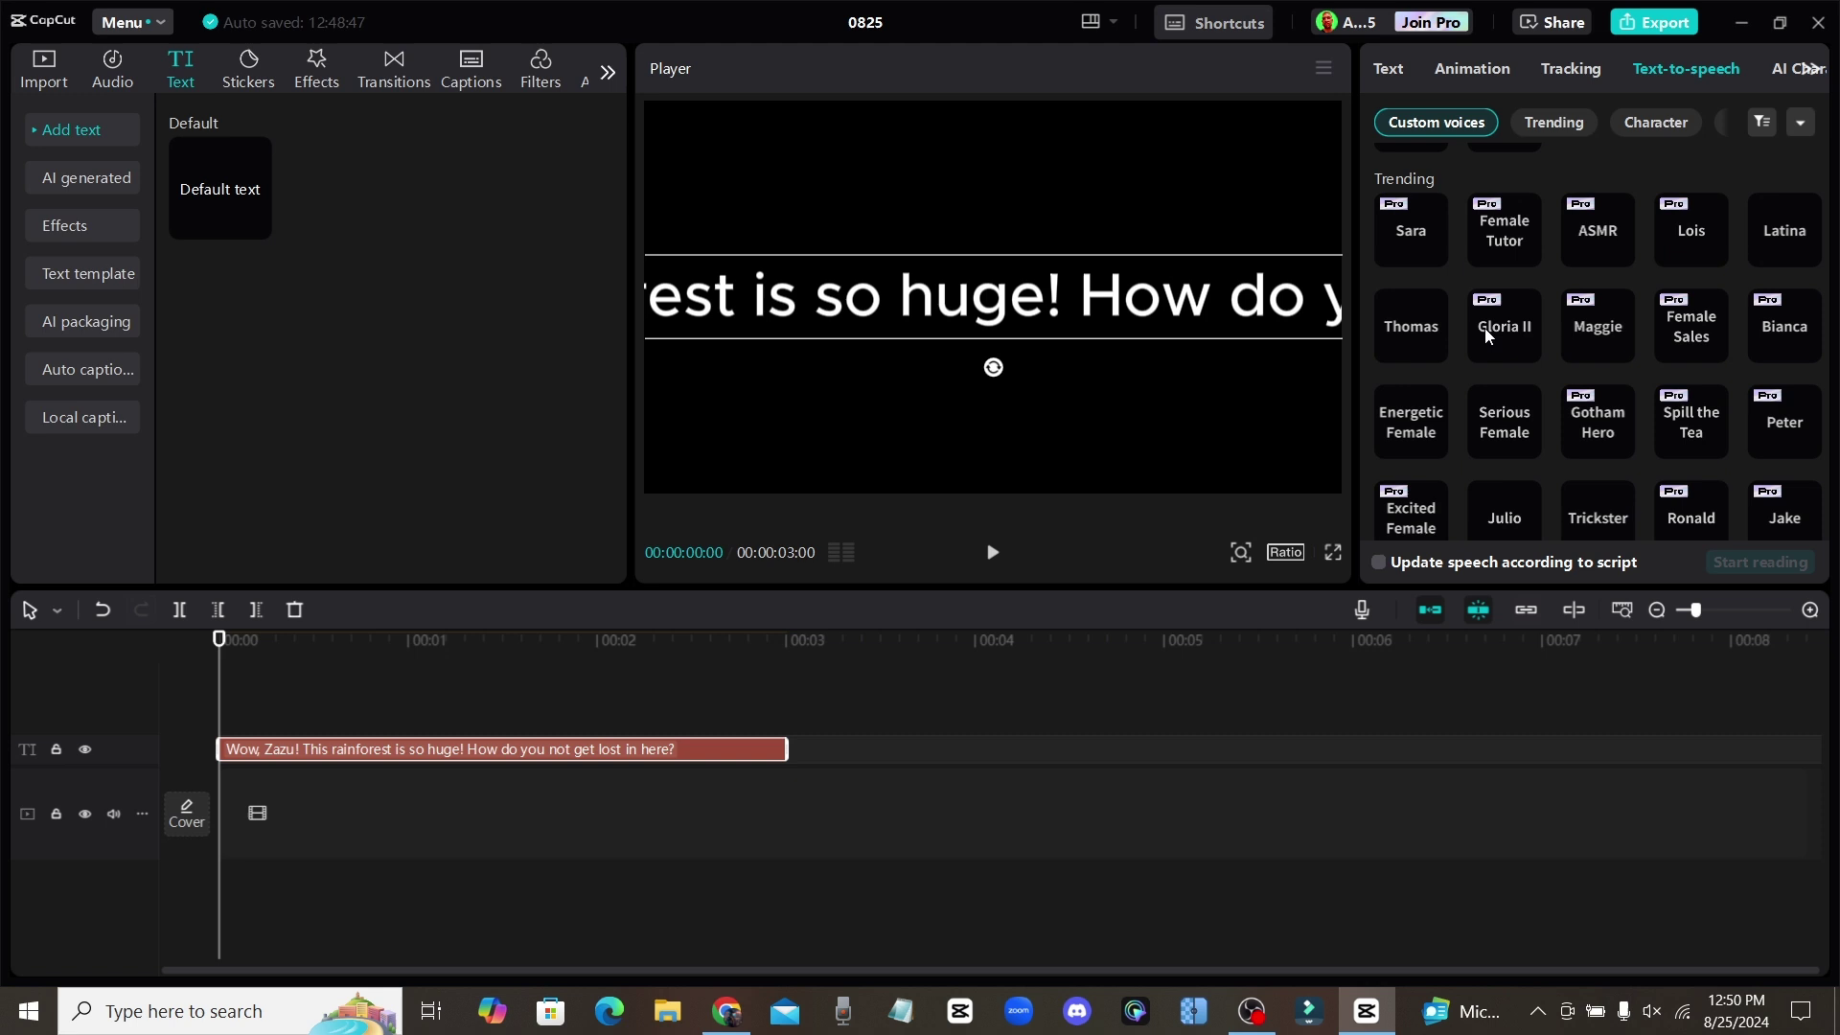
pyautogui.click(1420, 331)
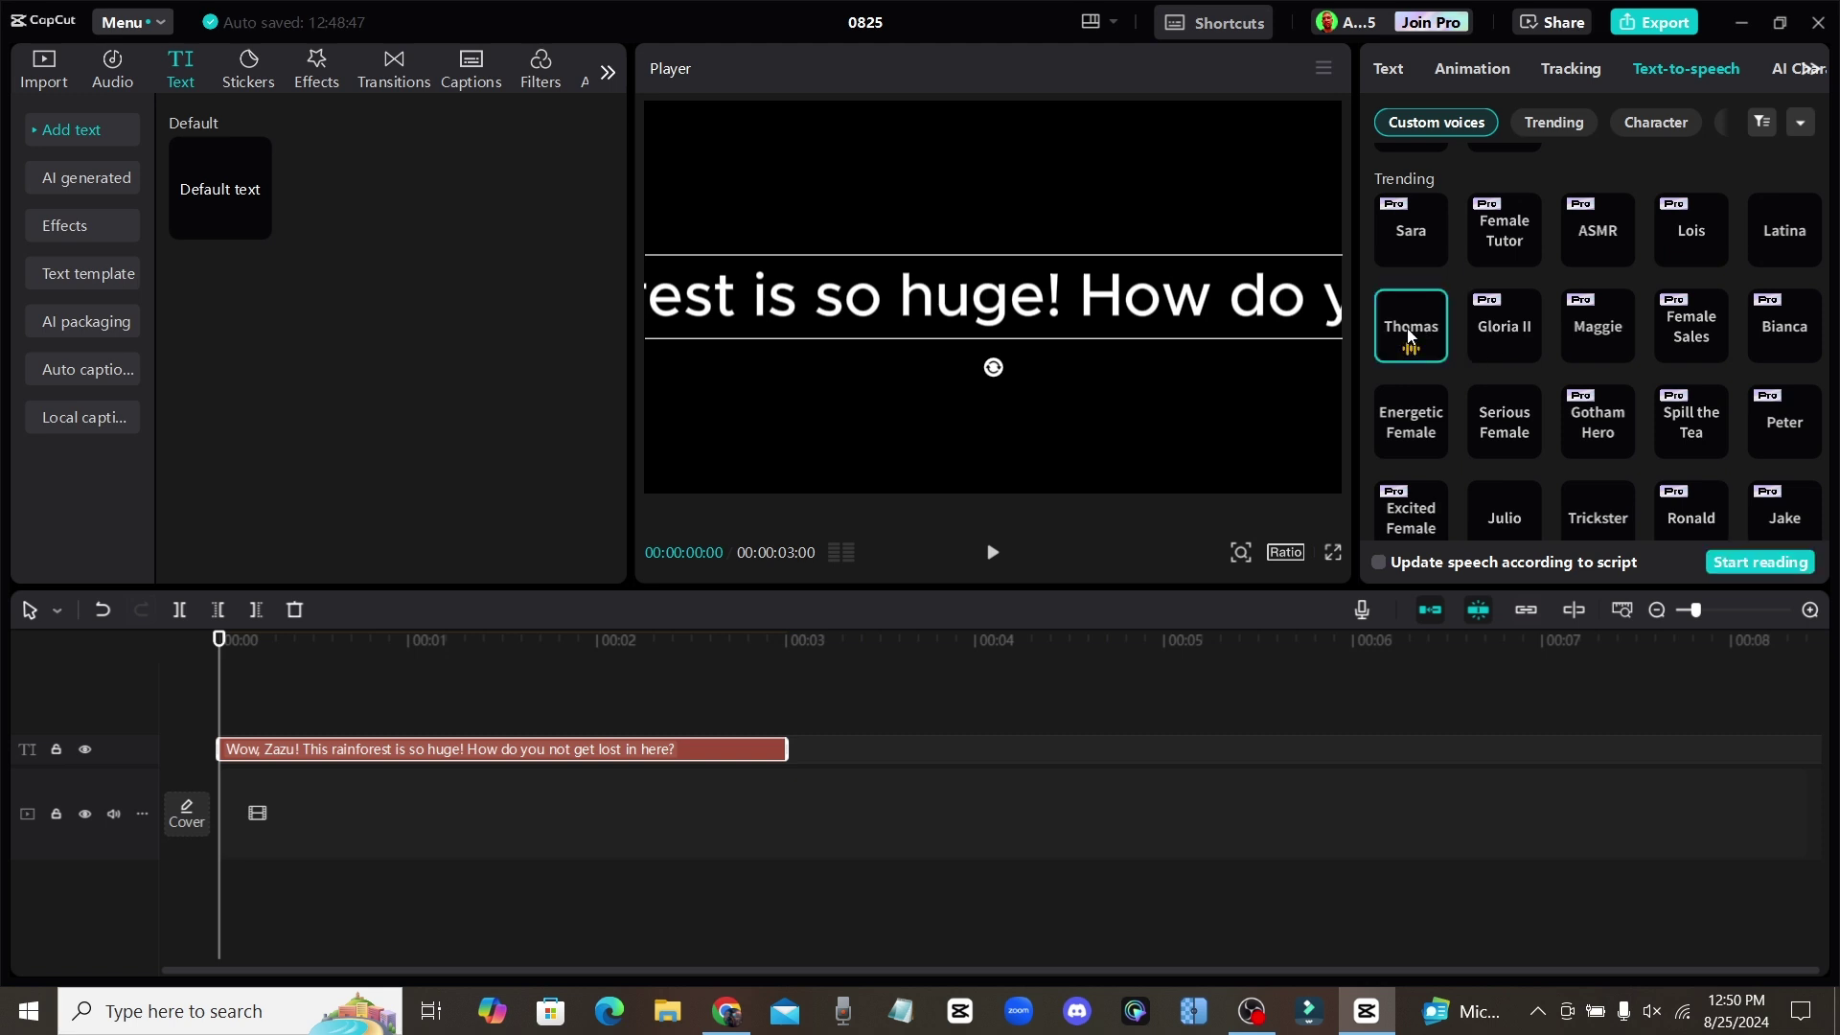
pyautogui.click(1796, 566)
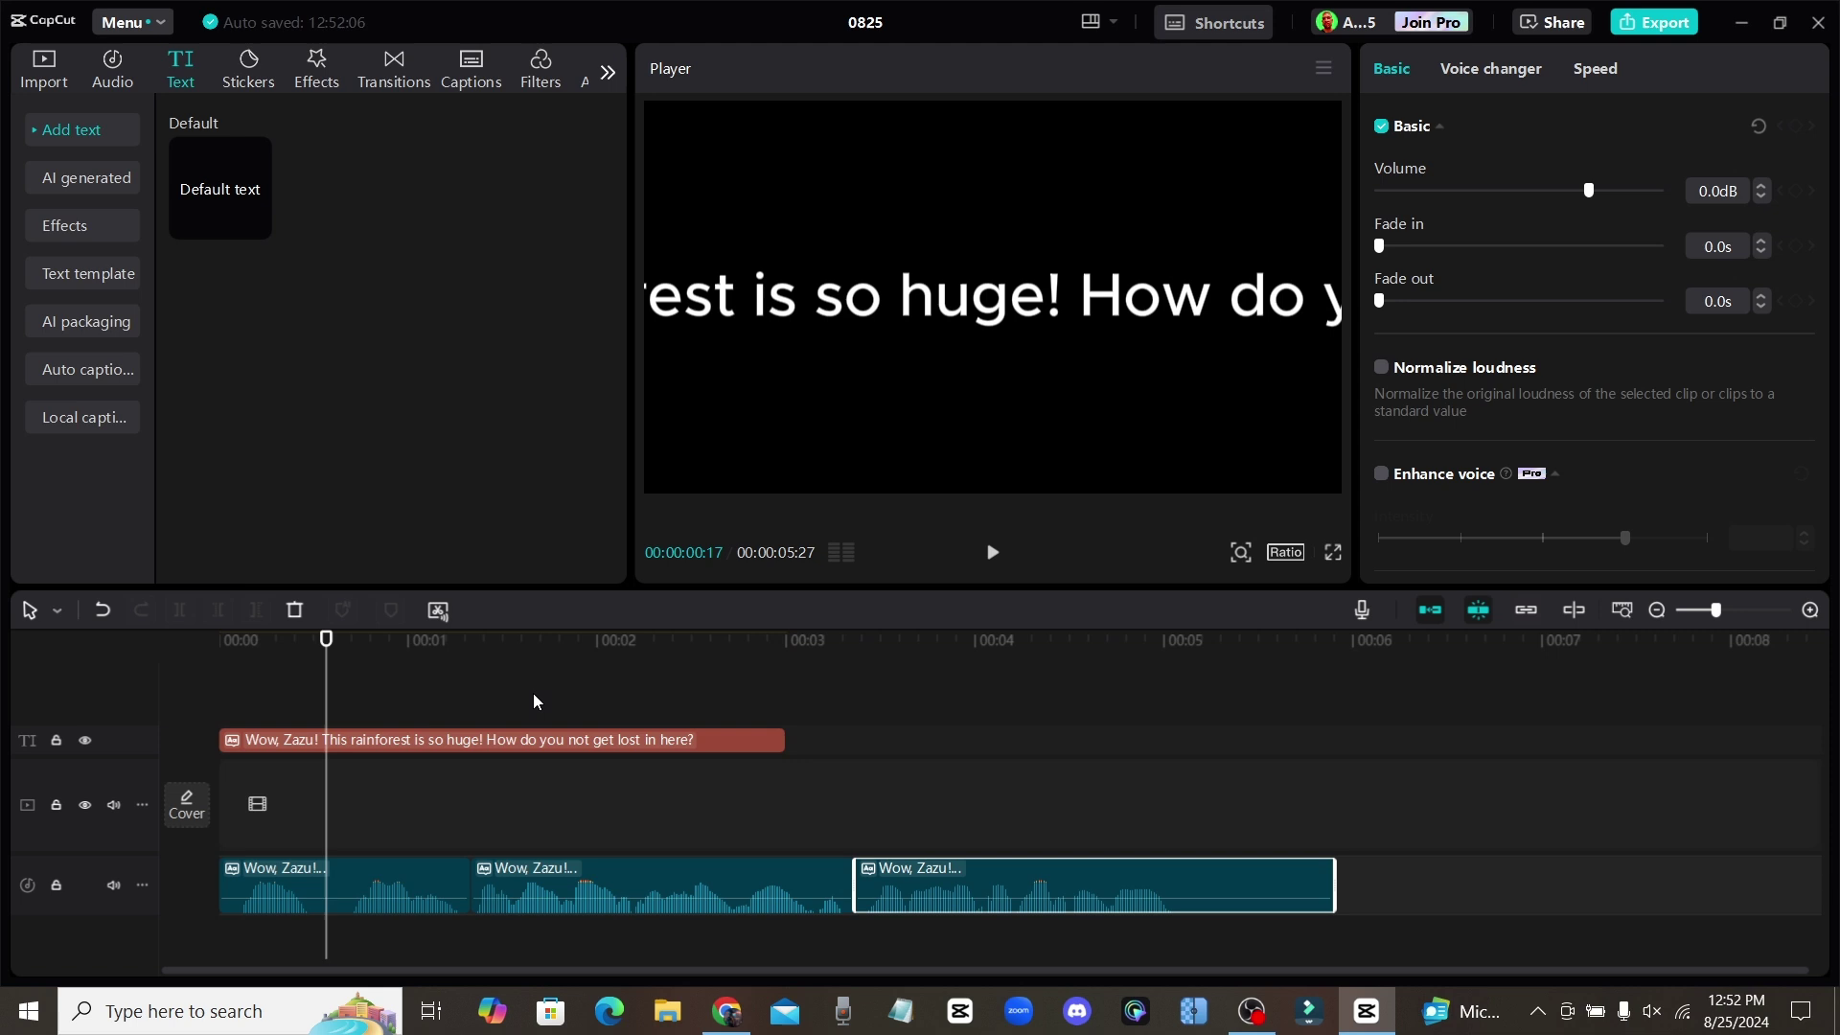
# Move the playhead to the audio's end, add another default text clip, then leave CapCut
pyautogui.moveTo(809, 660); pyautogui.dragTo(1458, 682)
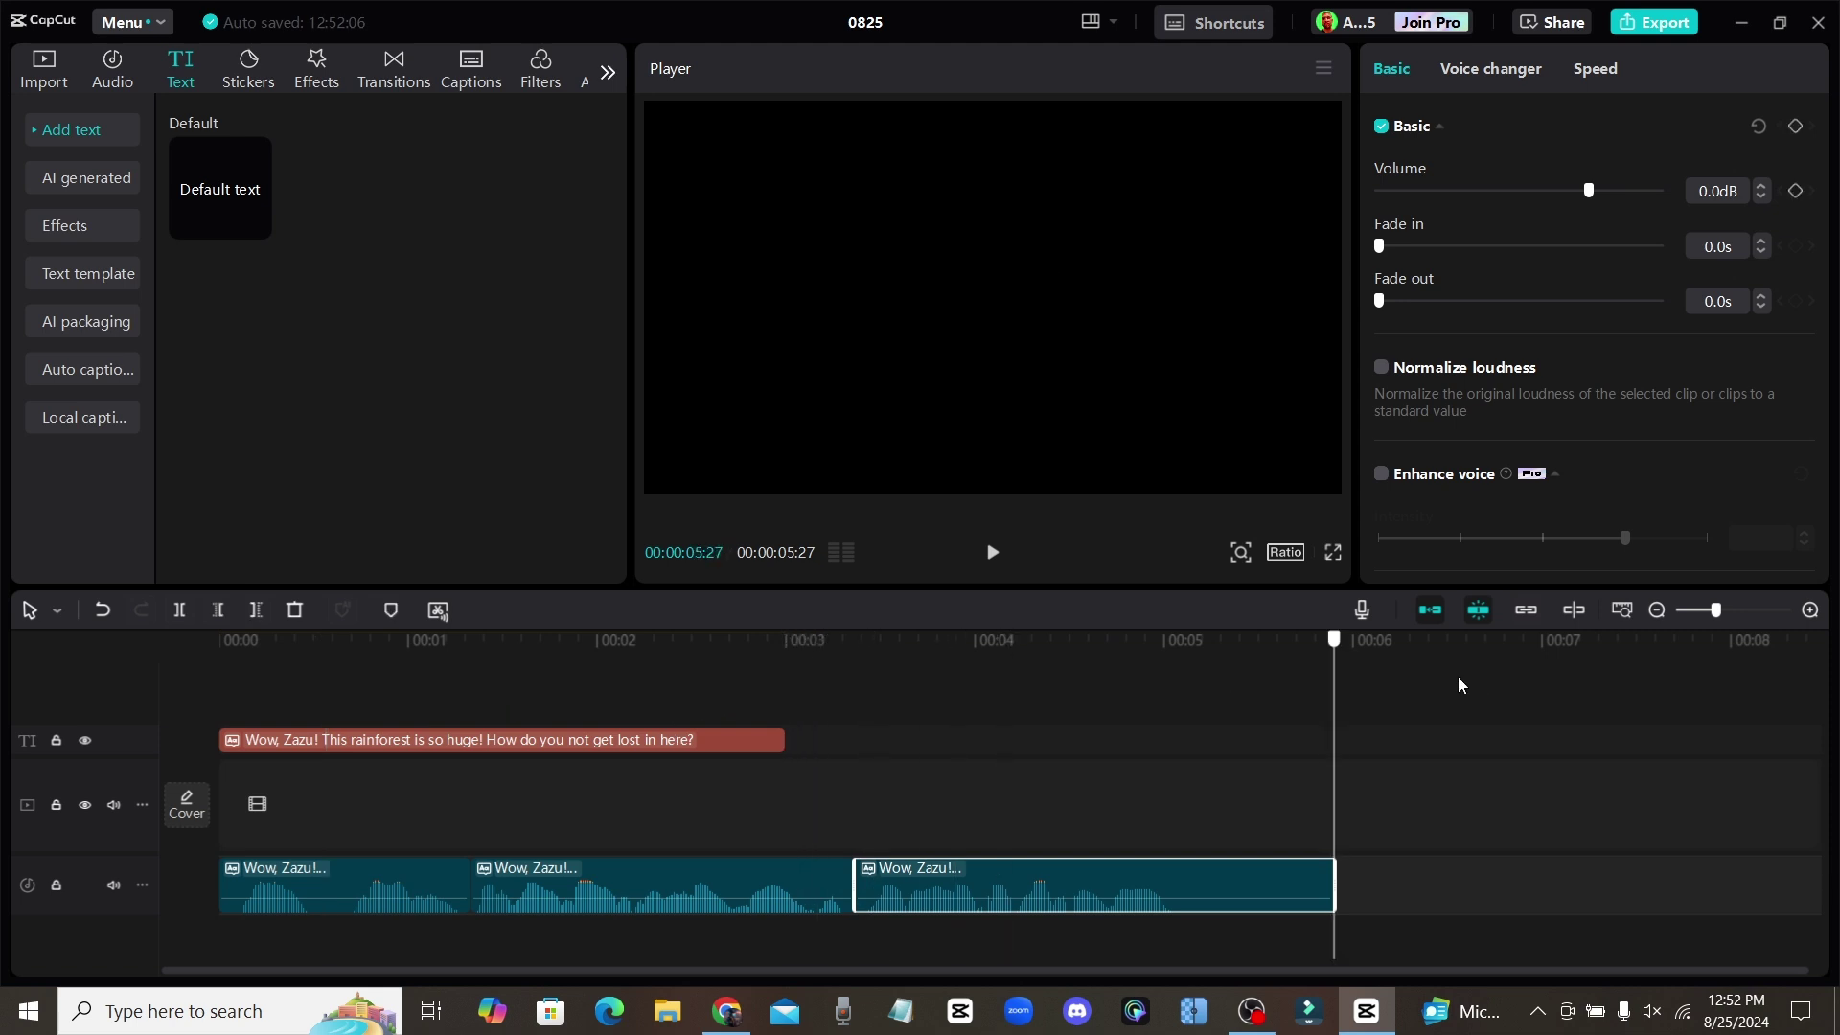
pyautogui.moveTo(205, 174)
pyautogui.click(256, 225)
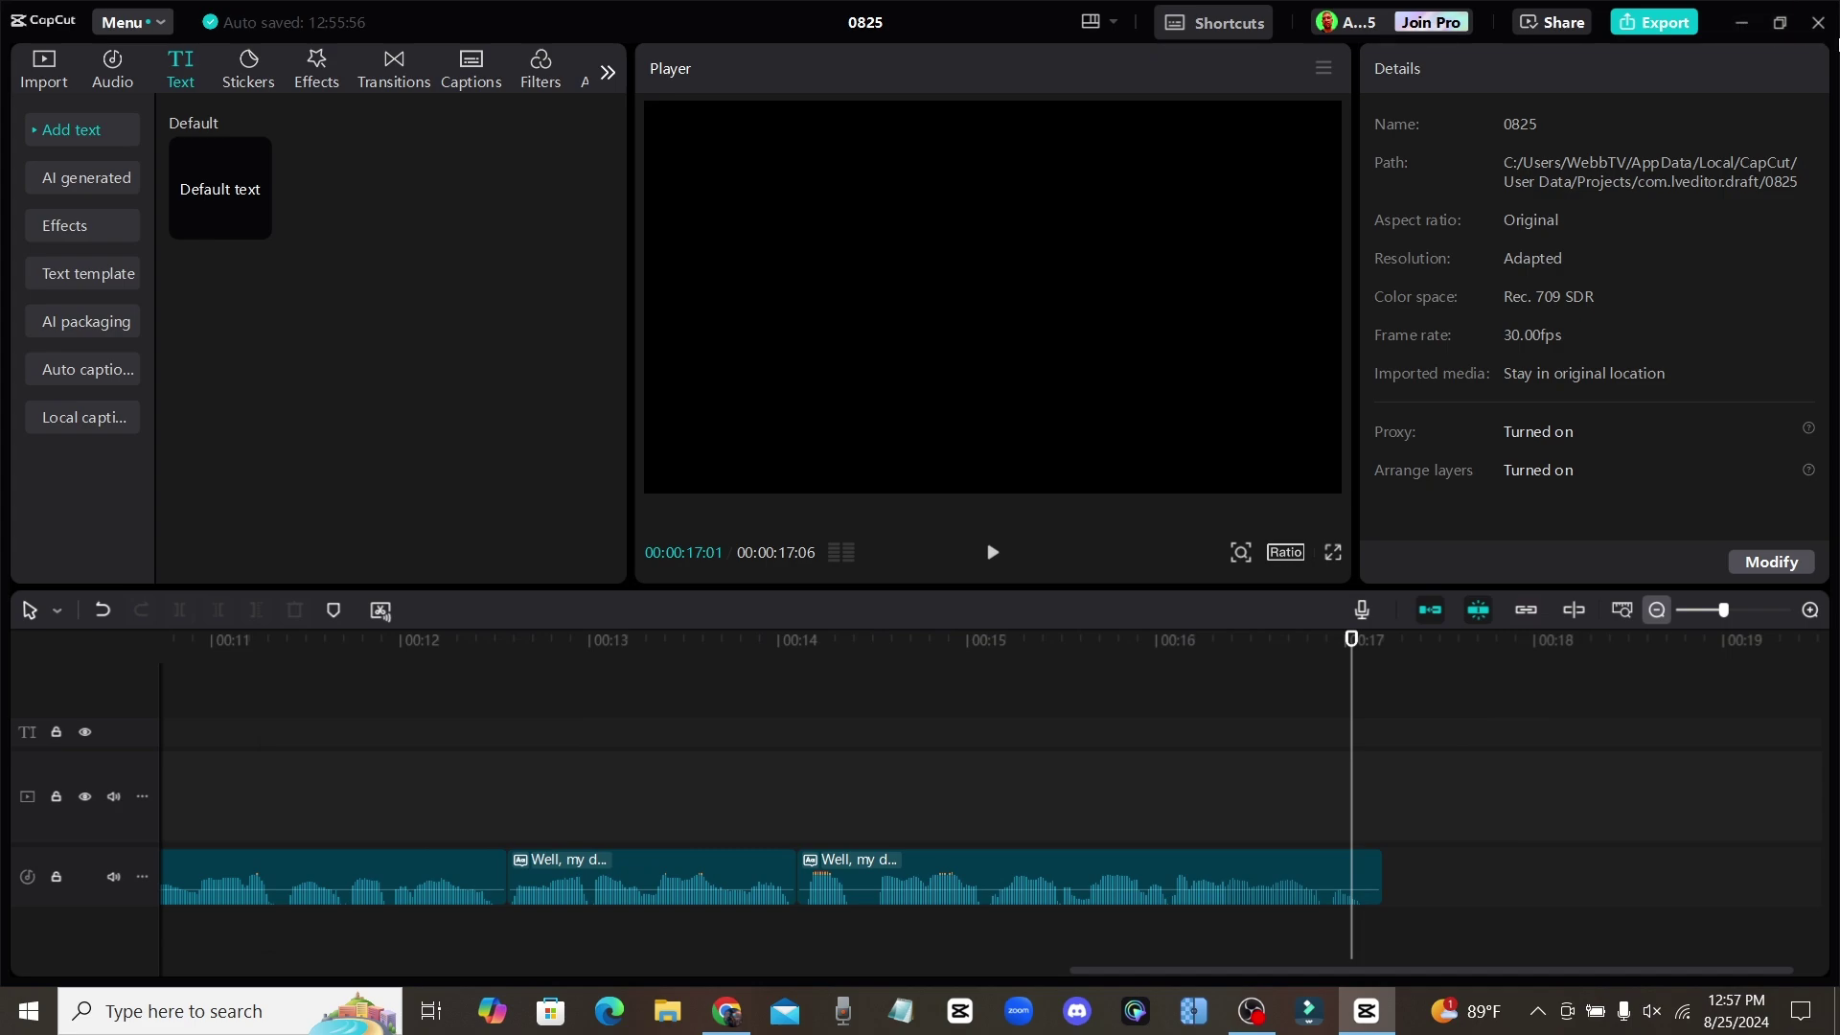
pyautogui.click(1818, 23)
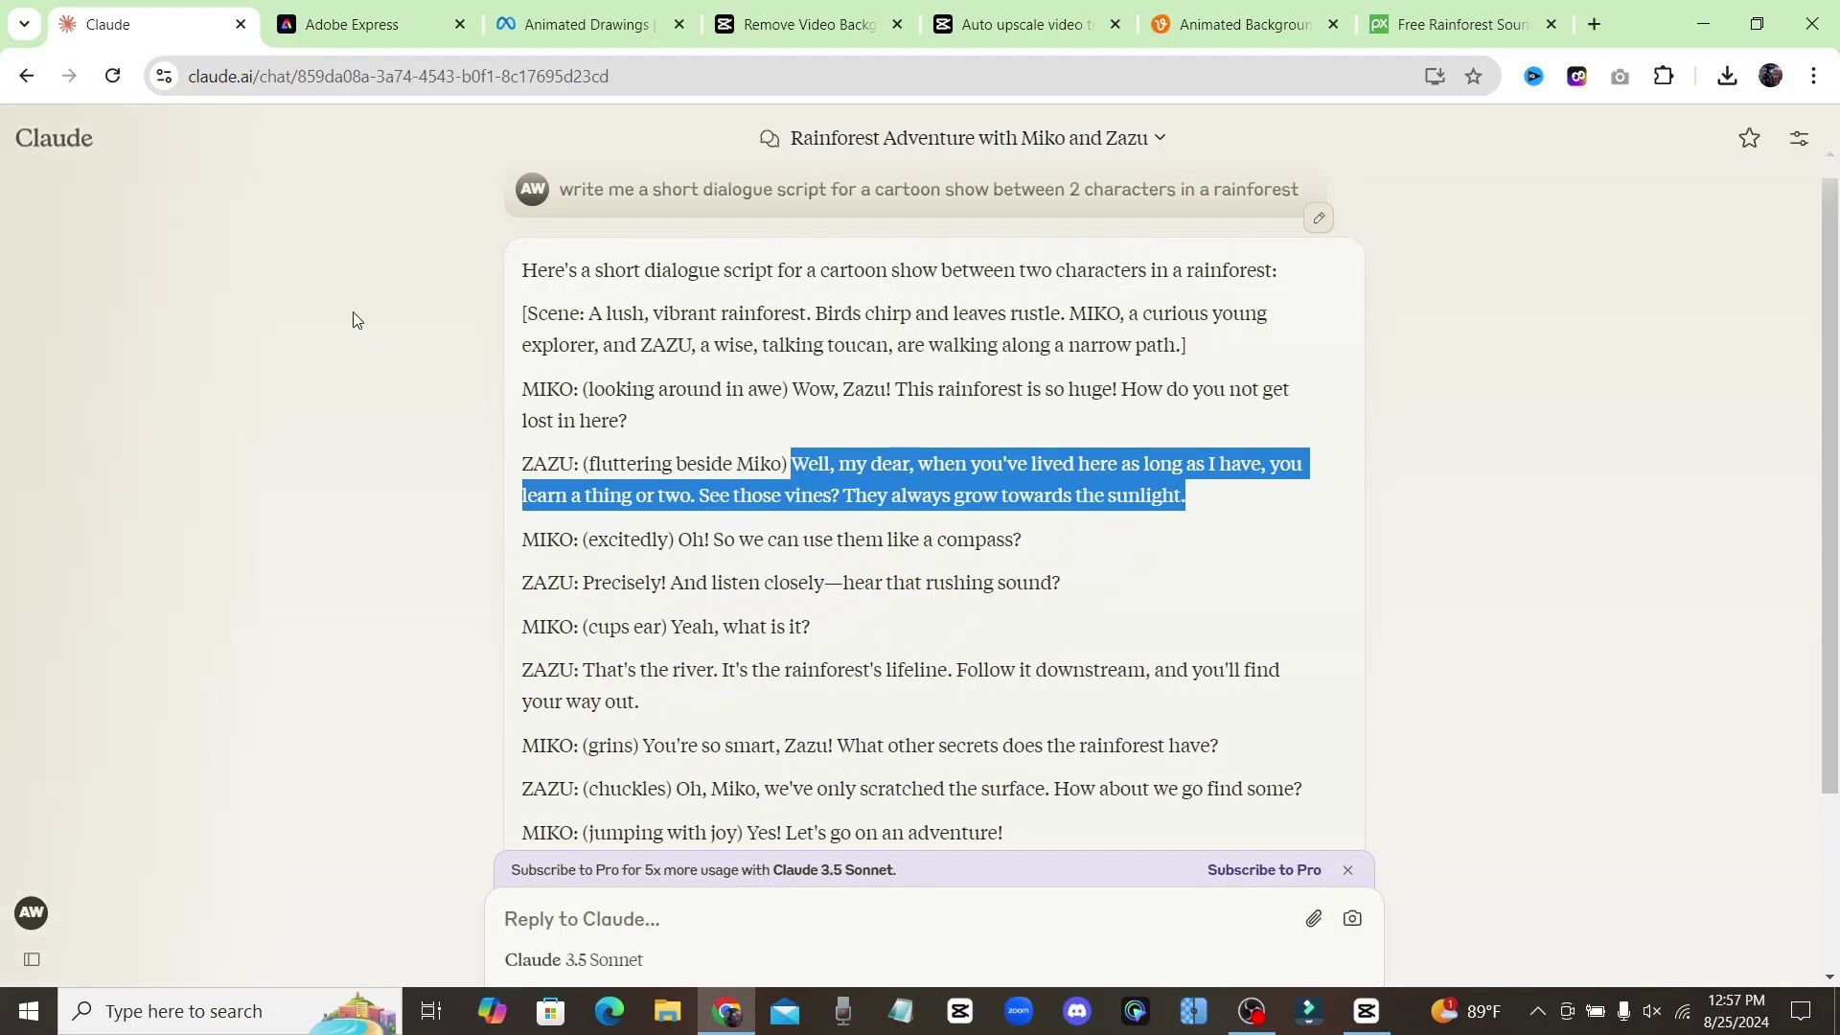
# Switch to the Adobe Express Animate from audio tab with the blue cat
pyautogui.click(364, 29)
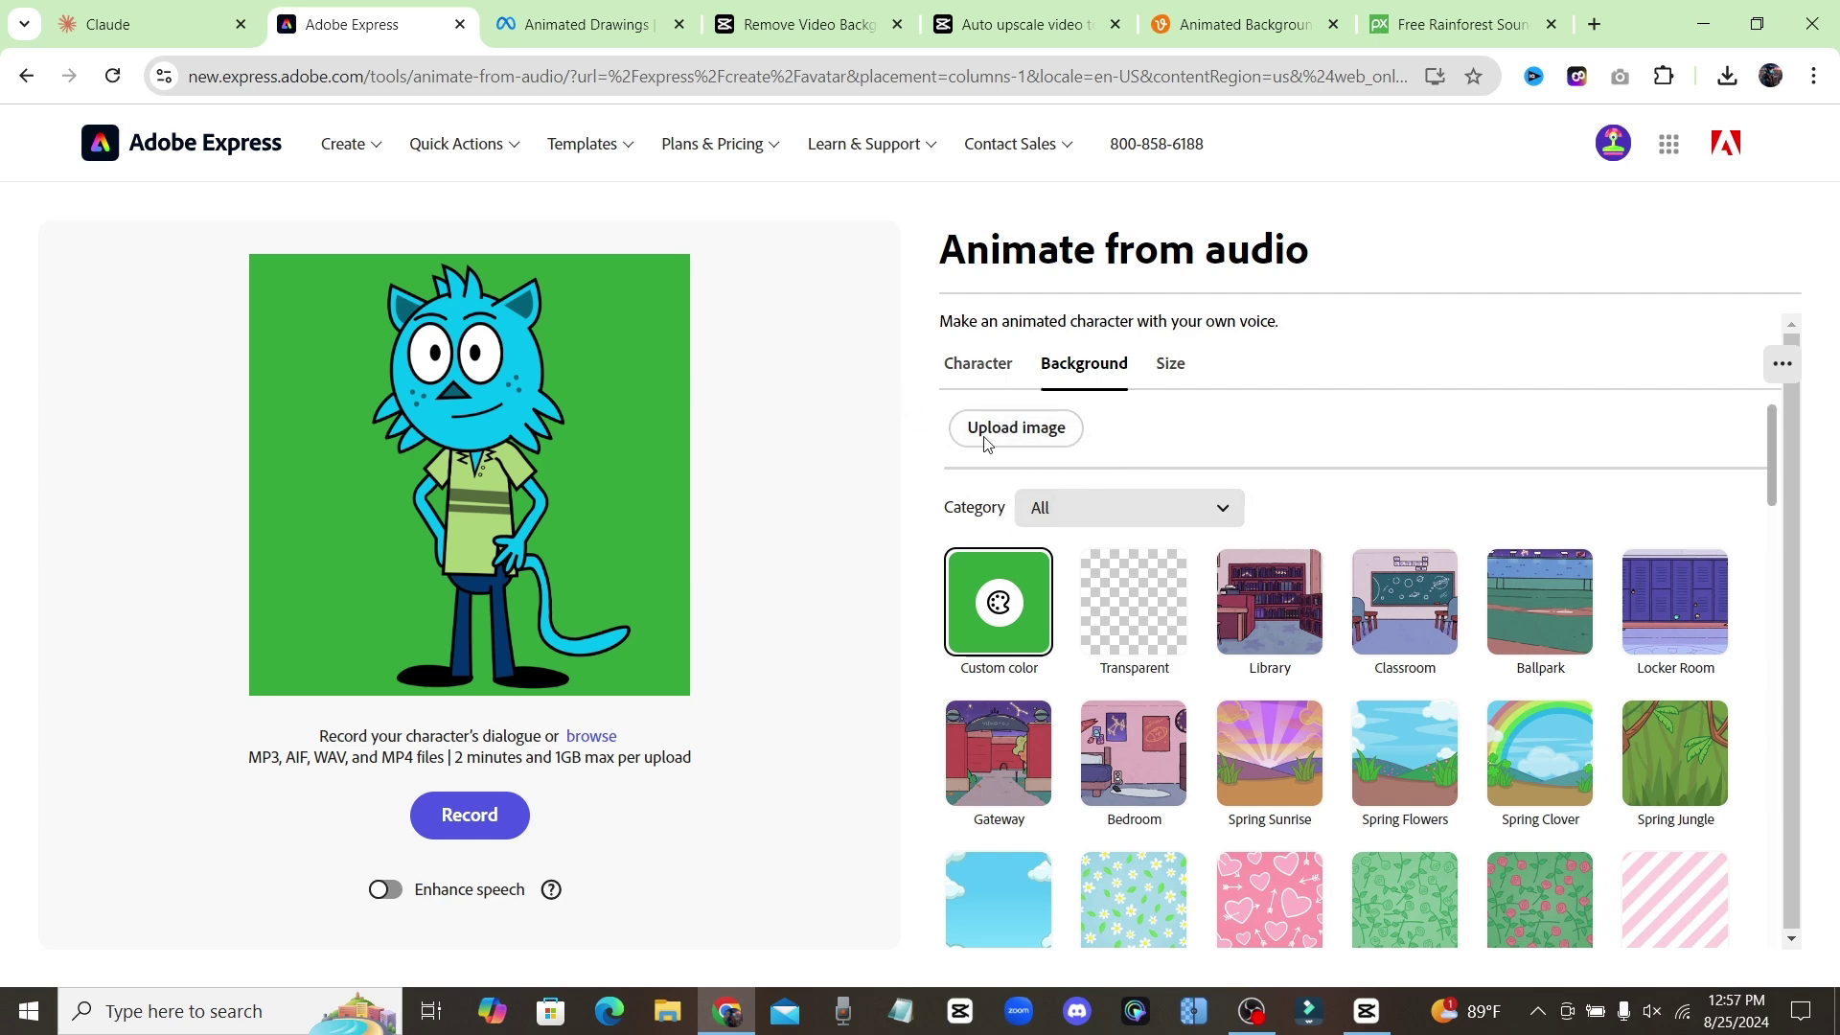
# Browse the character choices, then give the cat a bright green custom background
pyautogui.click(982, 367)
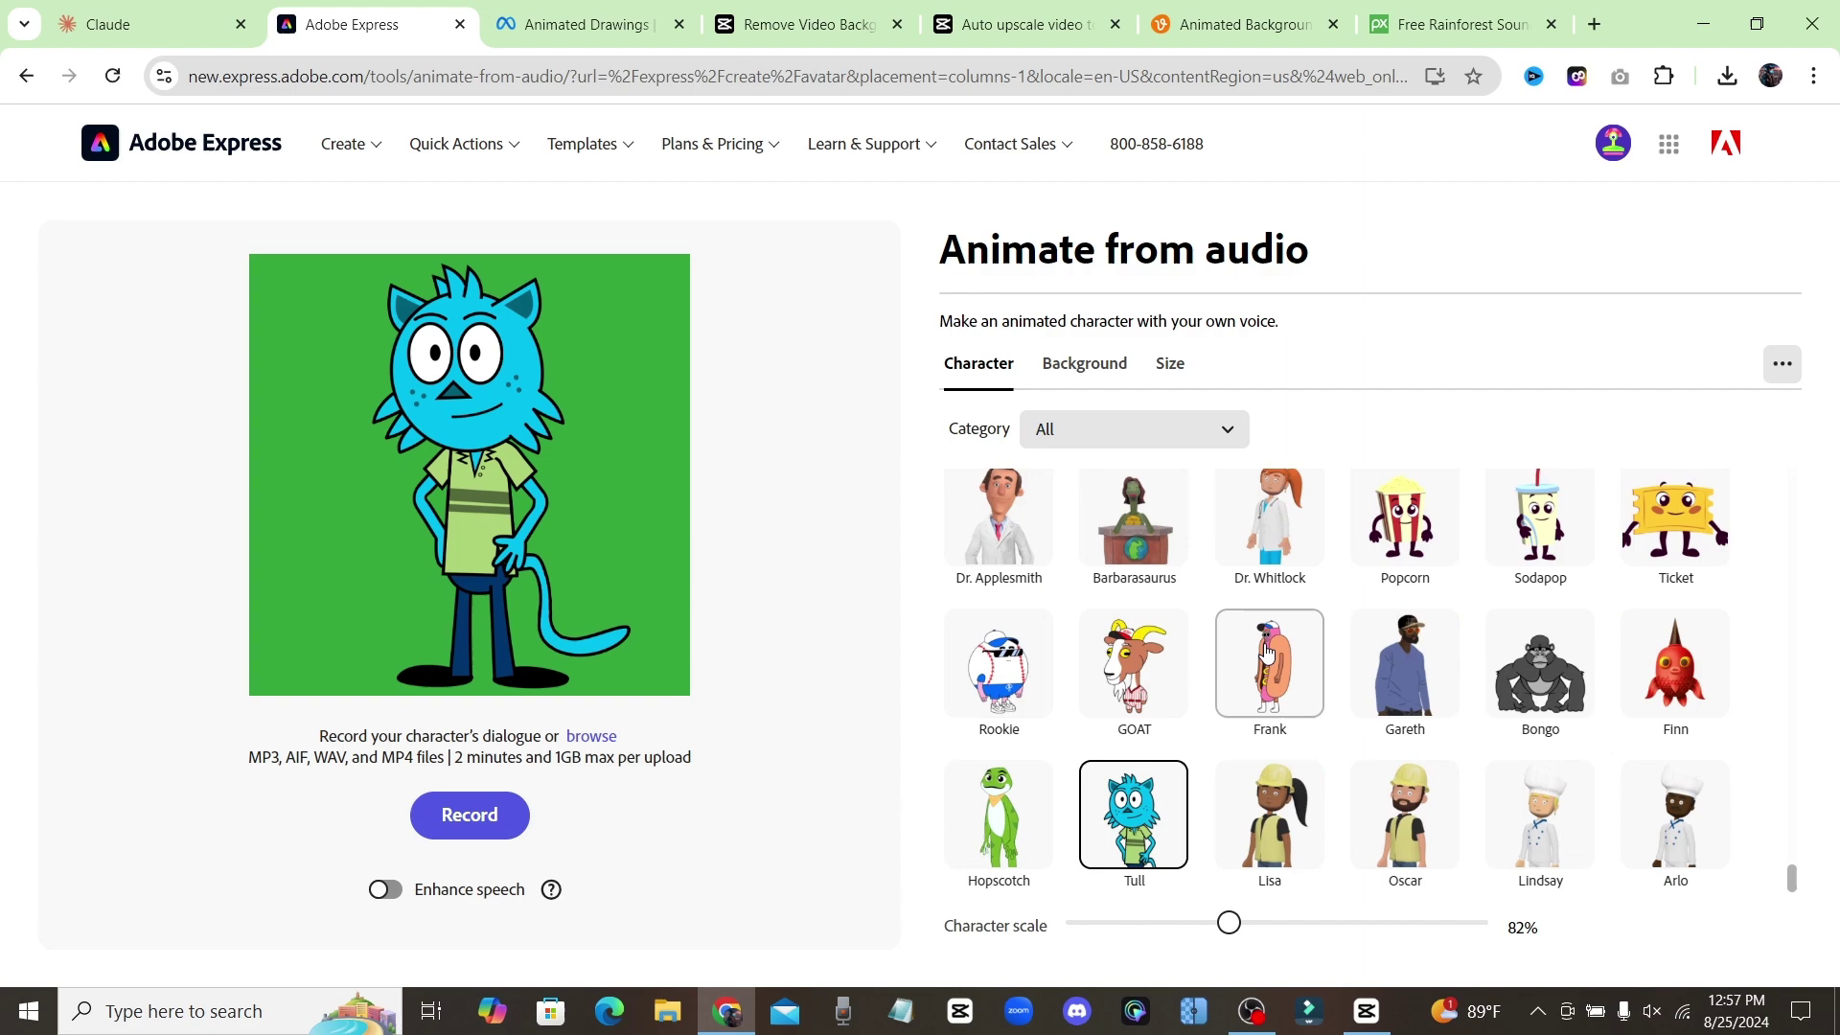
pyautogui.scroll(10, 1150, 690)
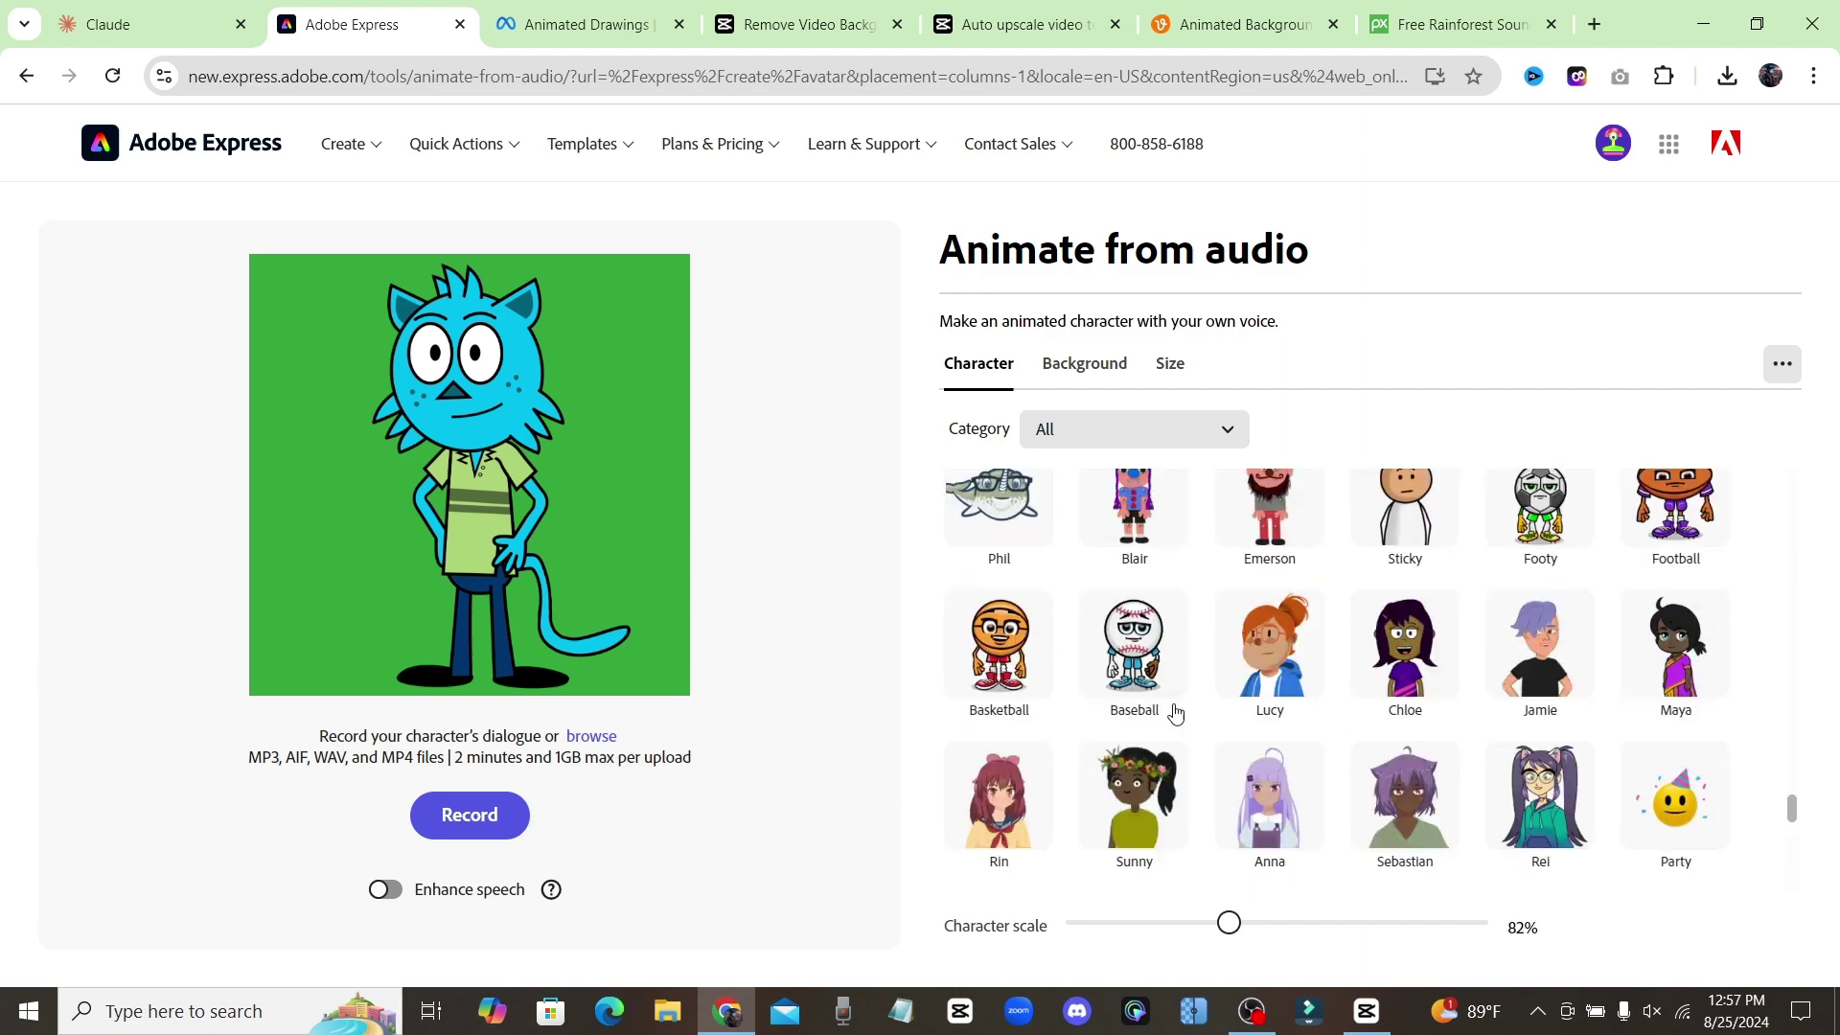
pyautogui.scroll(10, 1161, 717)
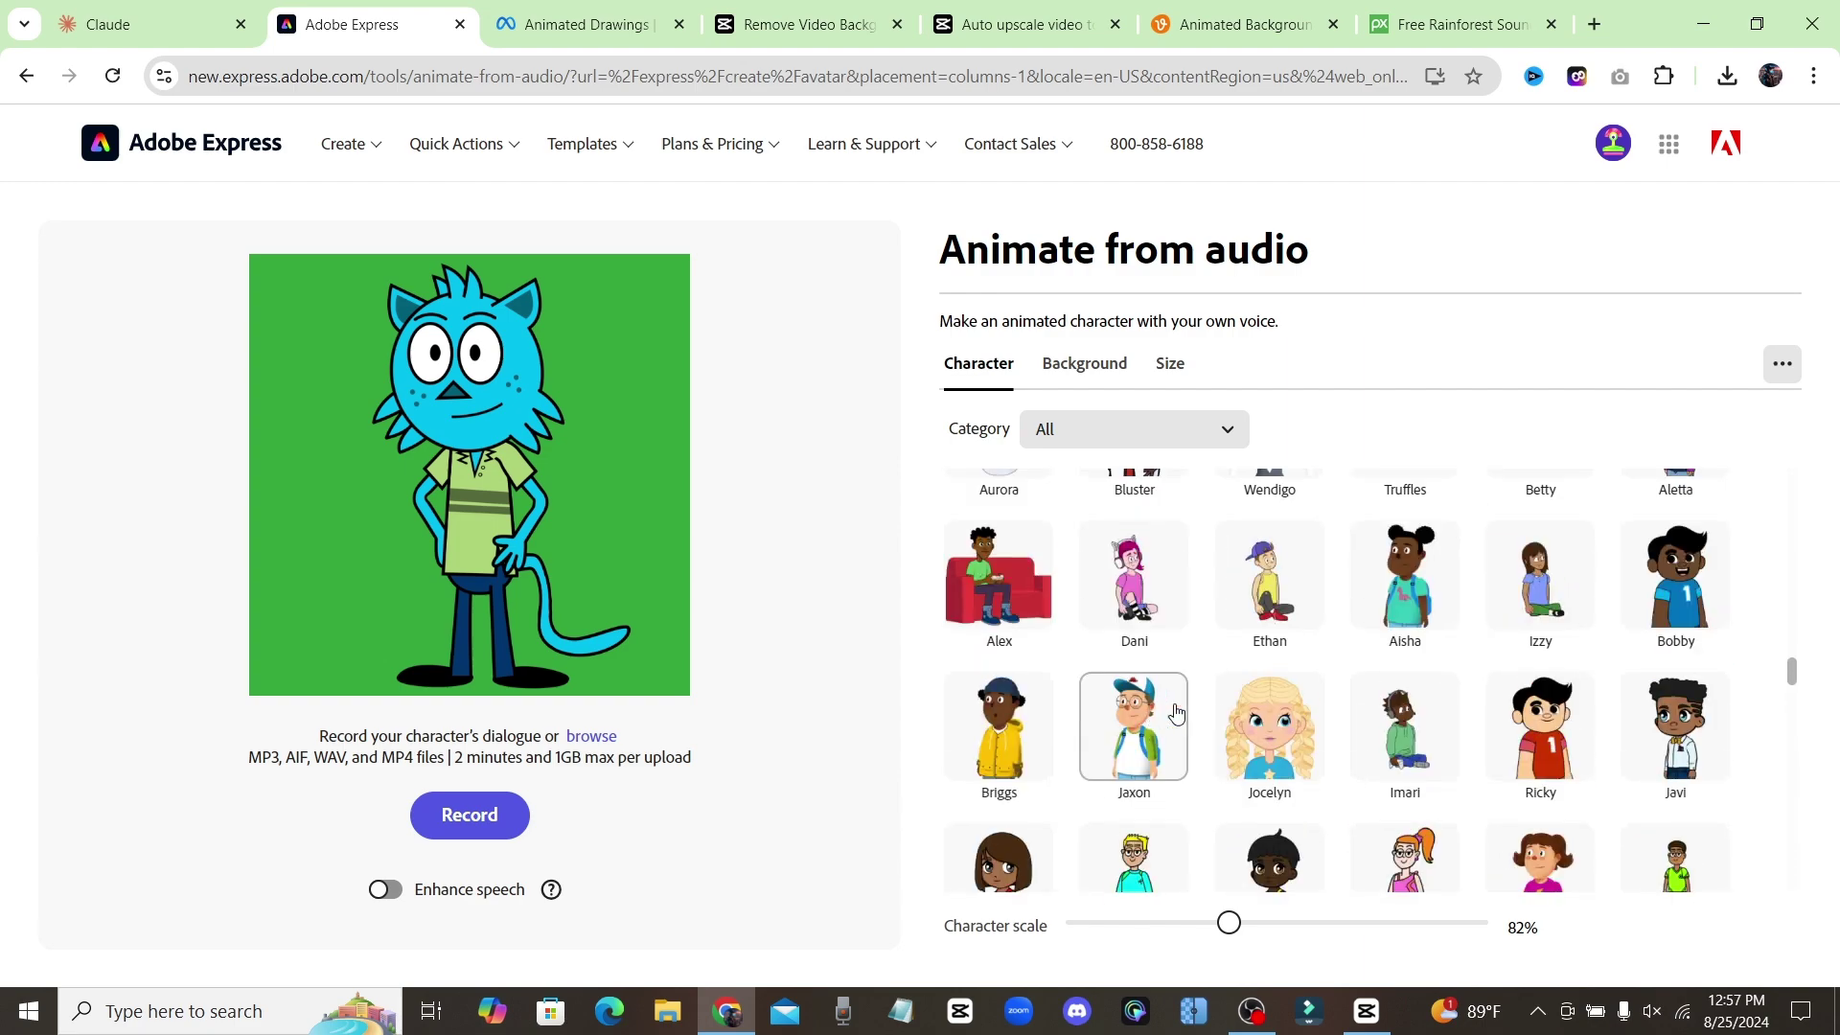
pyautogui.scroll(10, 1199, 752)
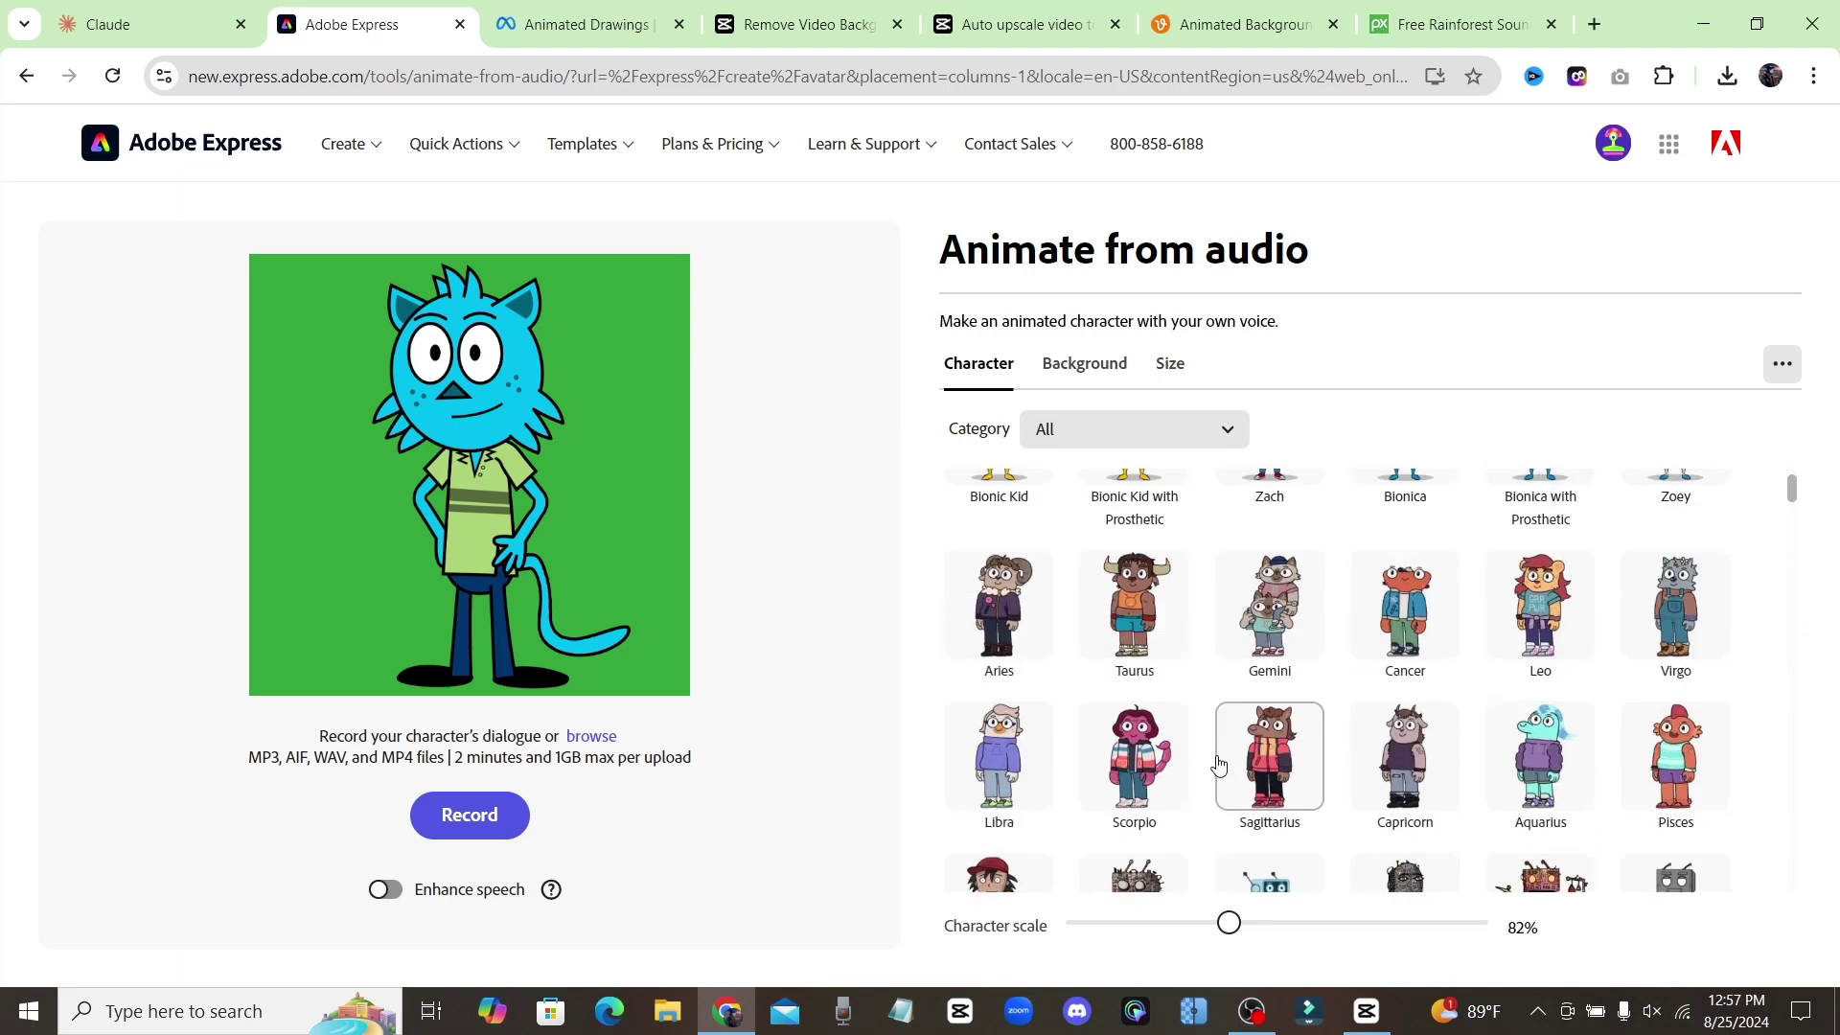
pyautogui.scroll(-20, 1212, 757)
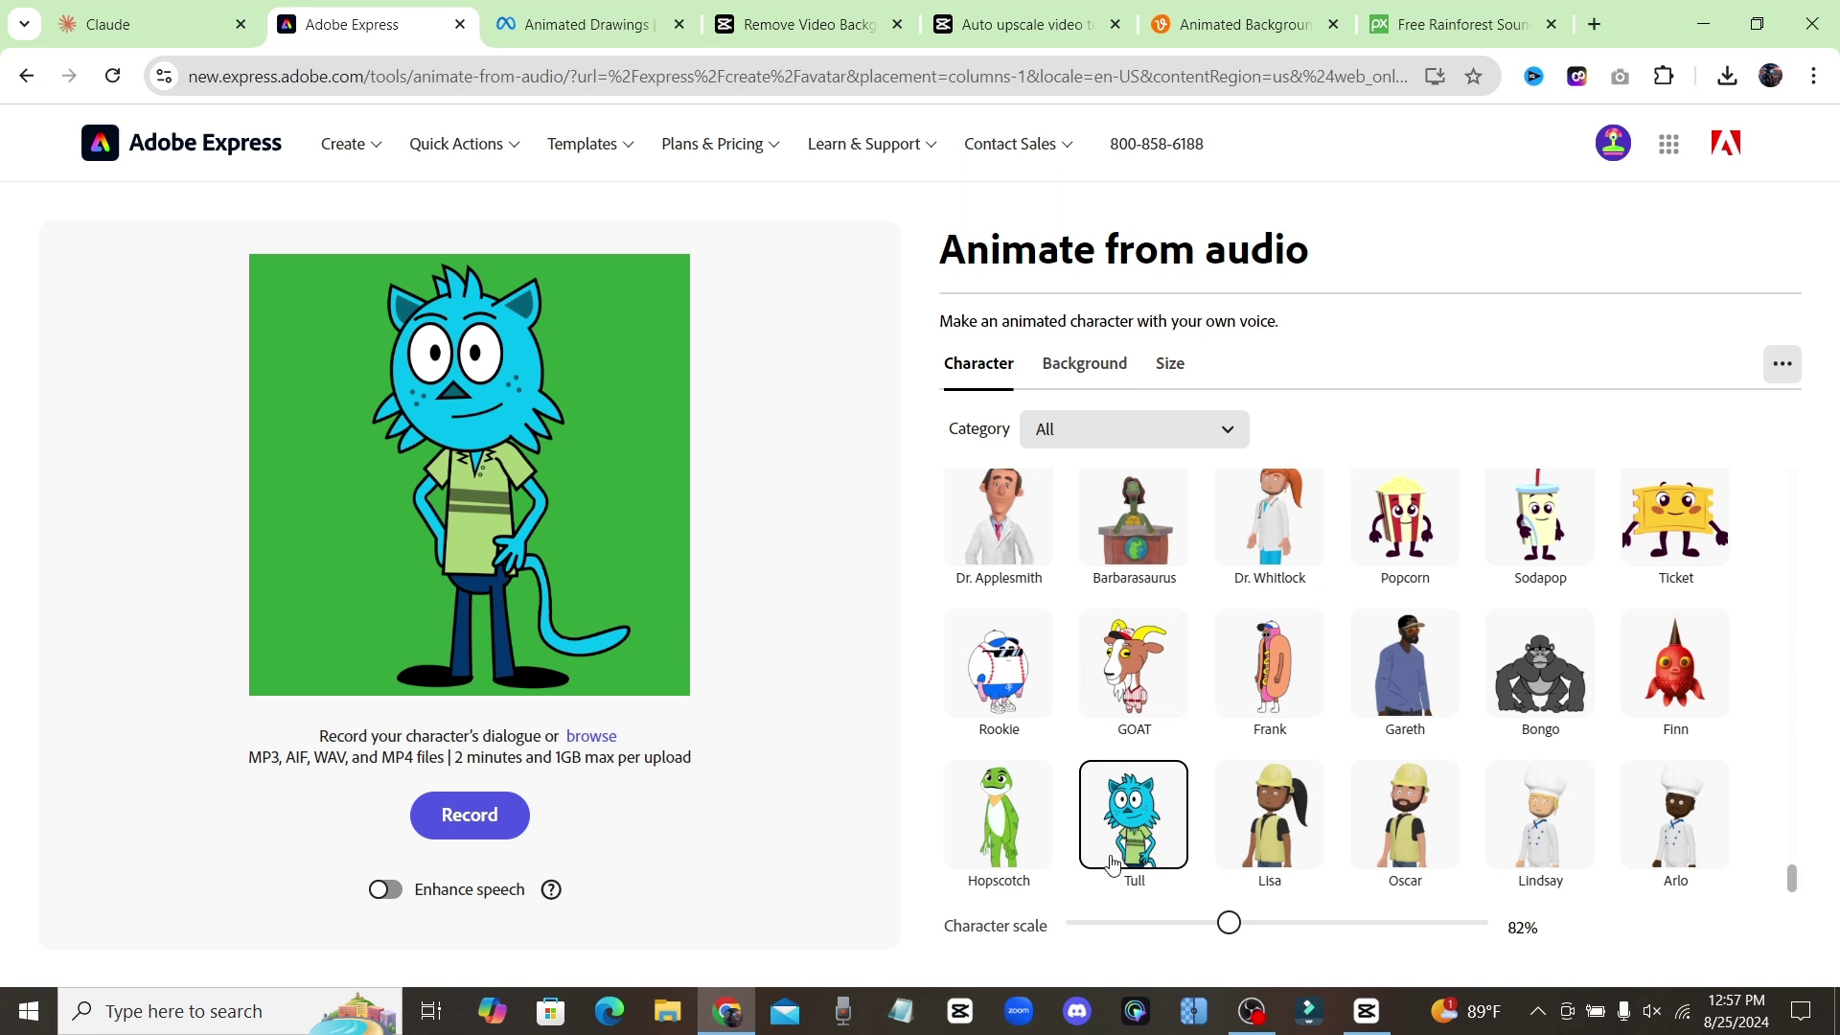
pyautogui.moveTo(699, 505)
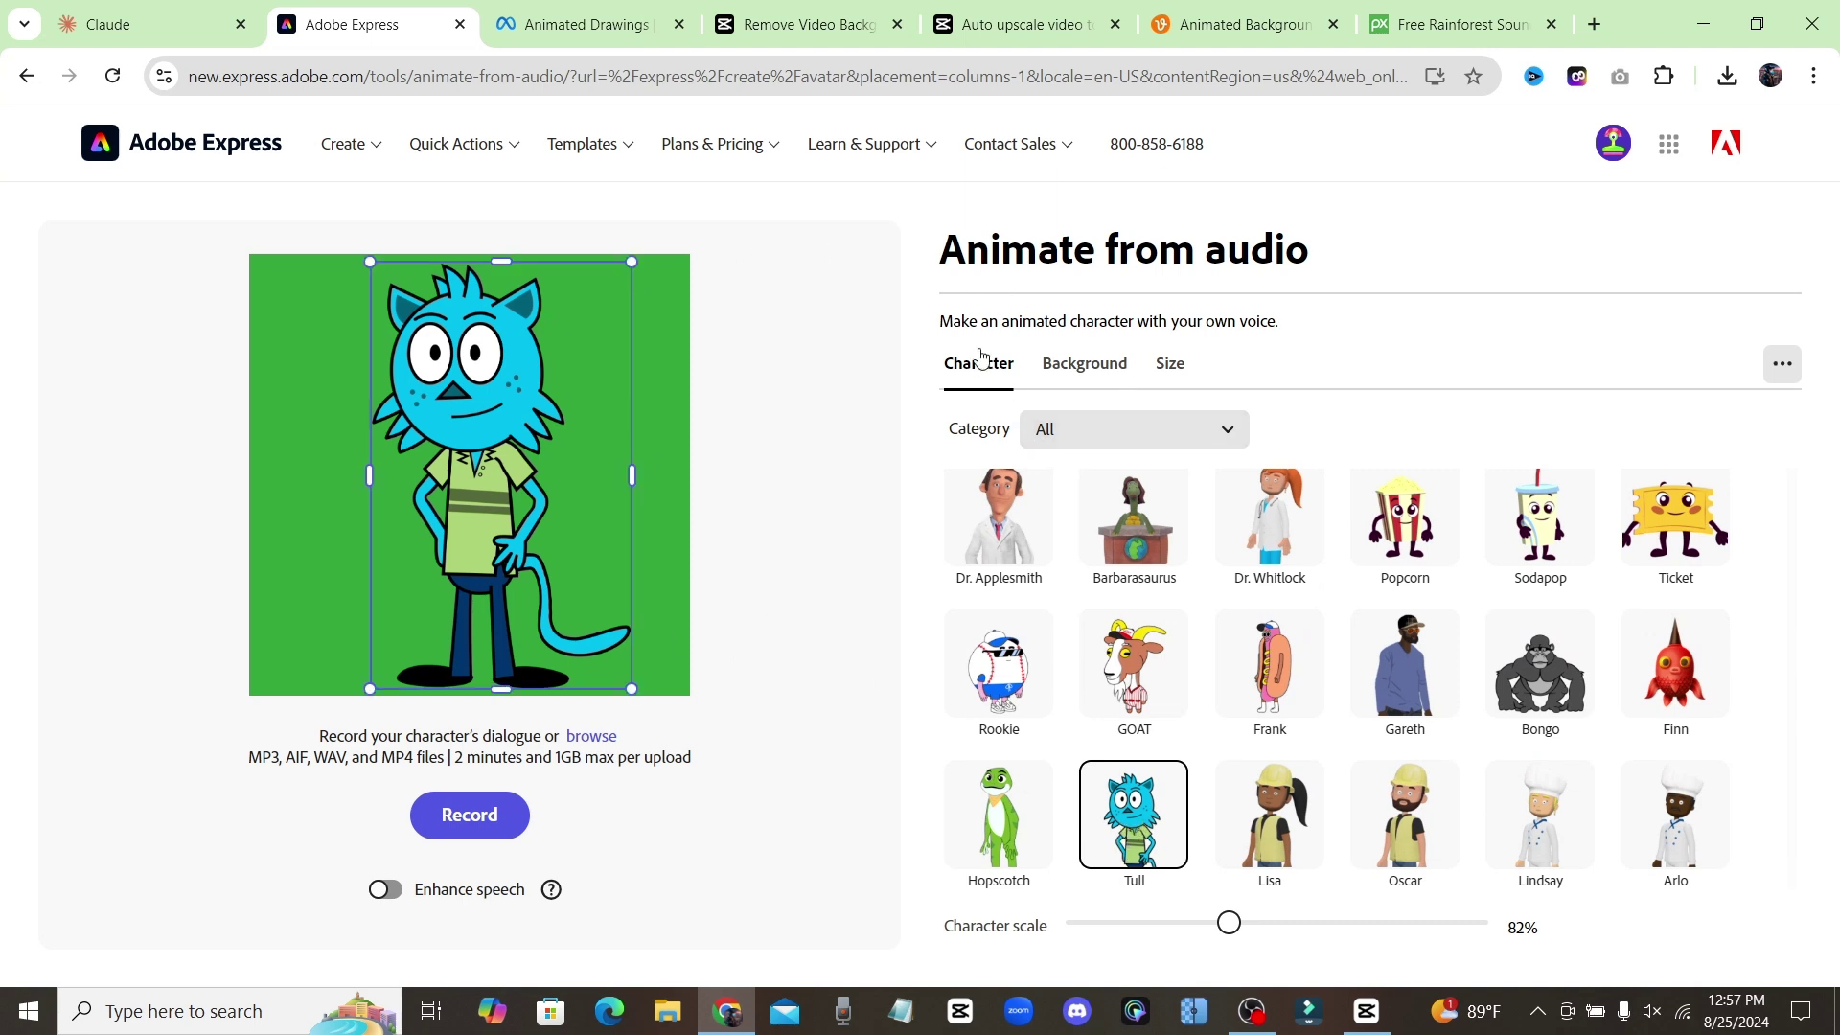
pyautogui.click(1084, 364)
pyautogui.click(1006, 612)
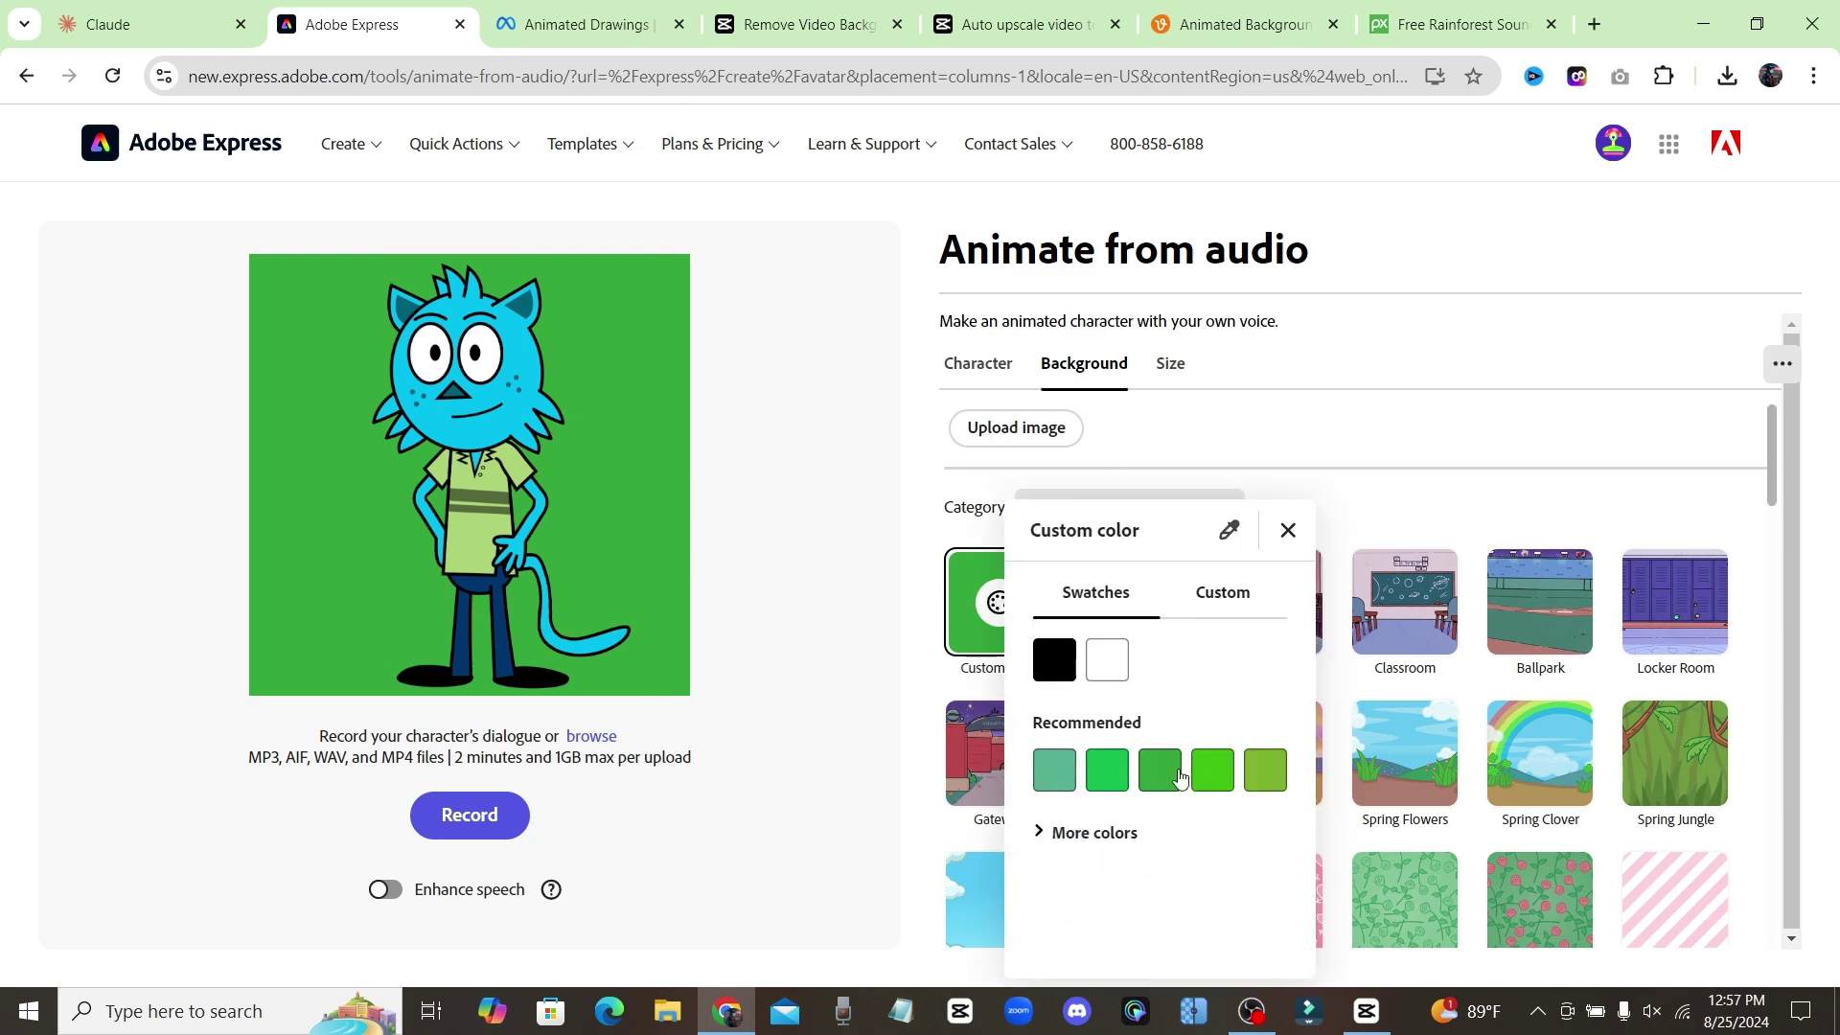
pyautogui.click(1208, 779)
# Preview preset backgrounds like Library, Spring Clover, Classroom and Bedroom, then return to plain green
pyautogui.click(1395, 613)
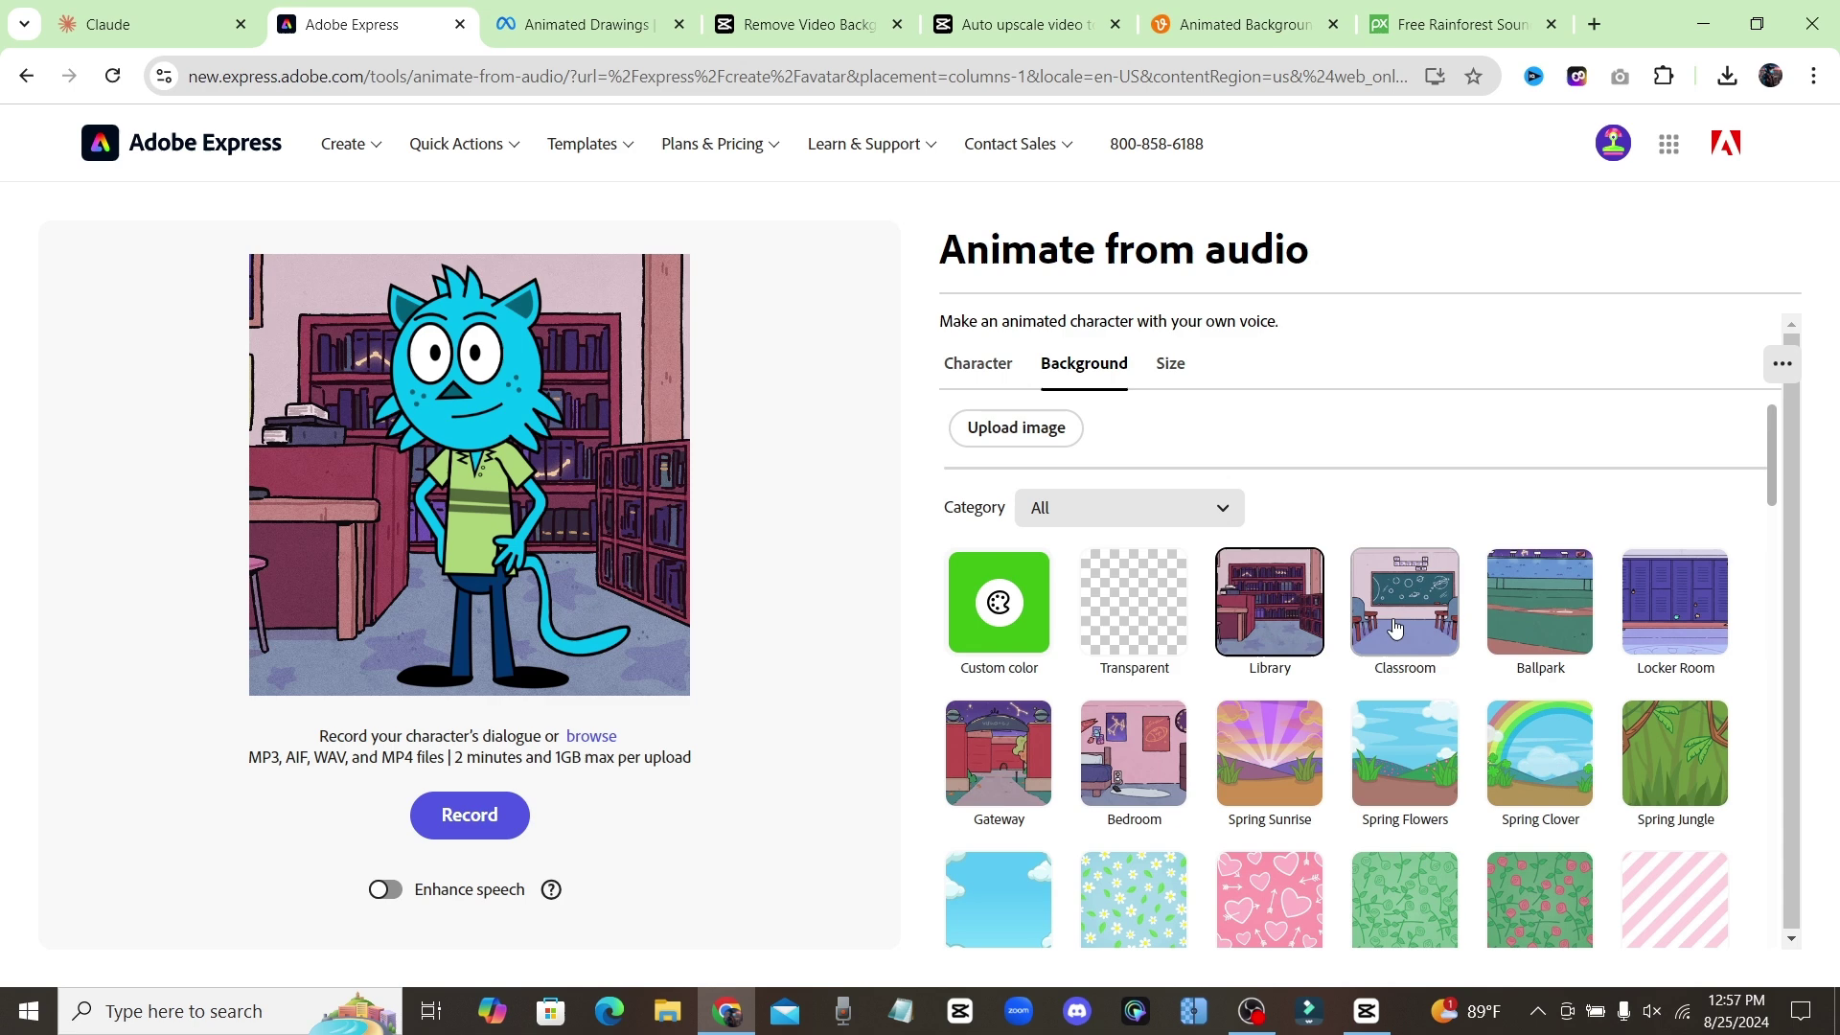
pyautogui.click(1541, 606)
pyautogui.click(1564, 757)
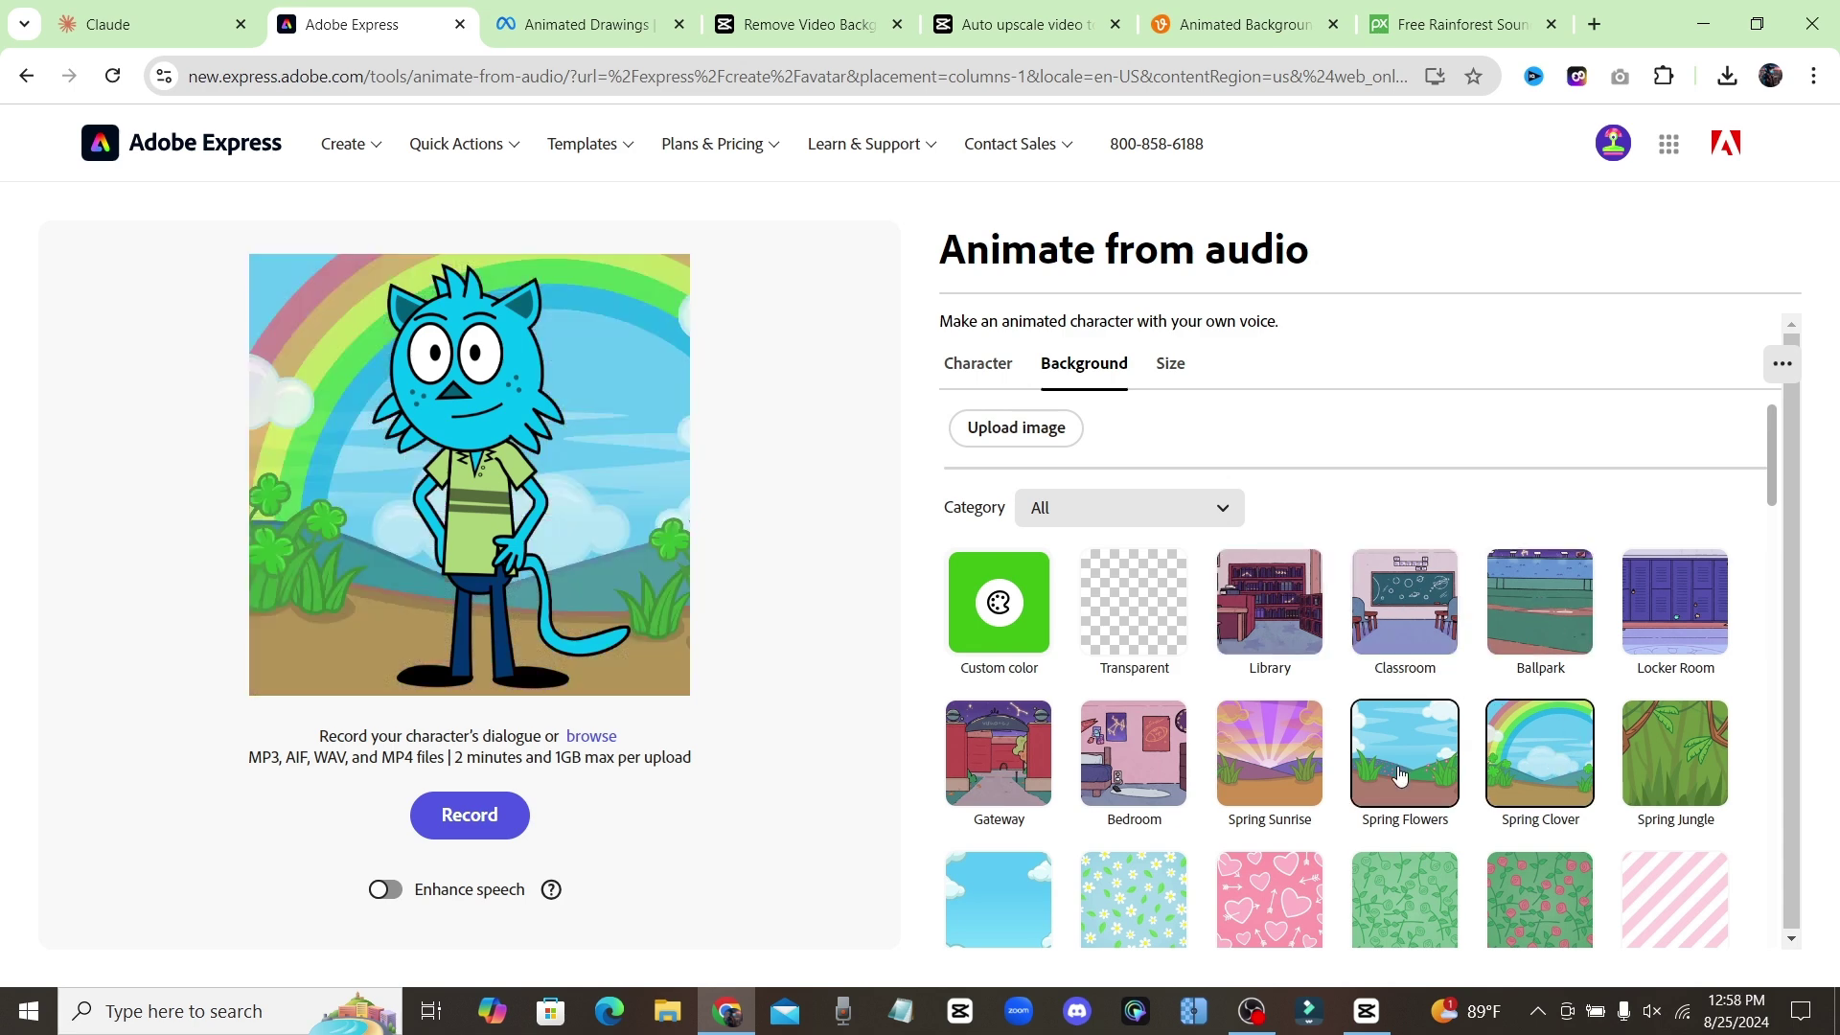
pyautogui.click(1402, 776)
pyautogui.click(1261, 775)
pyautogui.click(1246, 594)
pyautogui.click(1405, 602)
pyautogui.click(1540, 602)
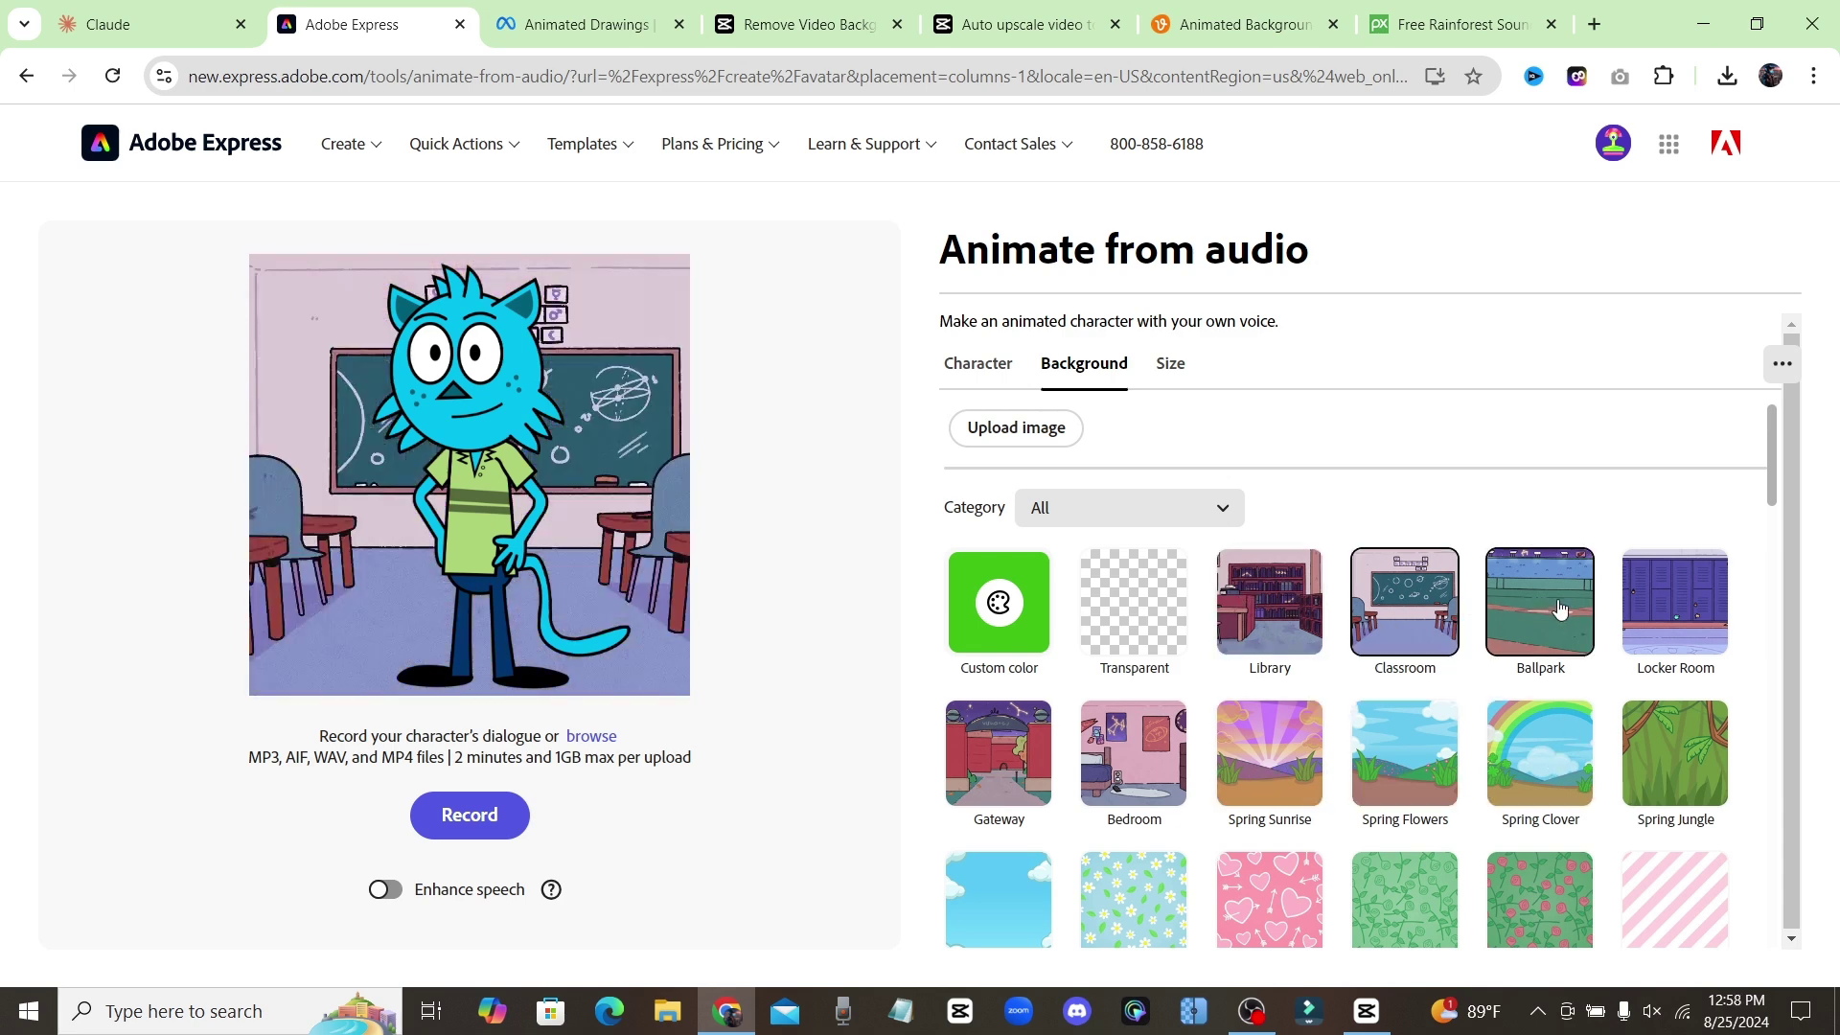
pyautogui.click(1676, 602)
pyautogui.click(1676, 754)
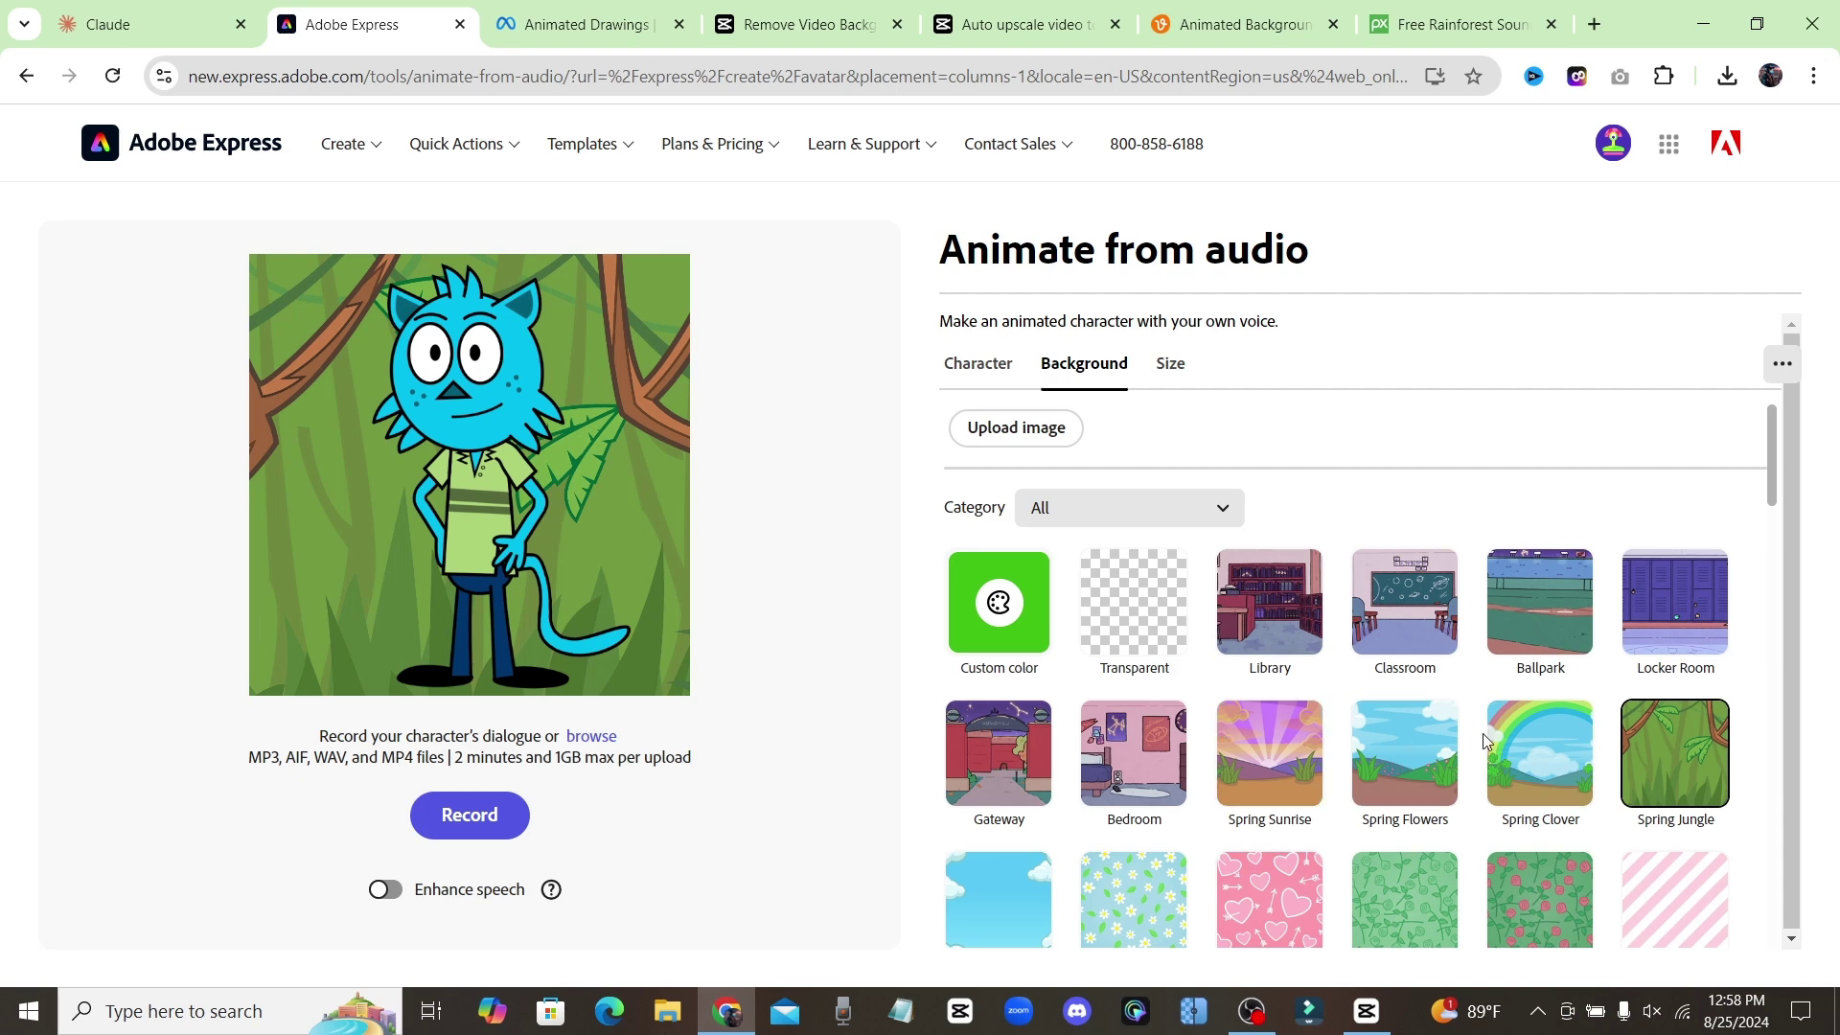
pyautogui.click(1486, 740)
pyautogui.click(1269, 753)
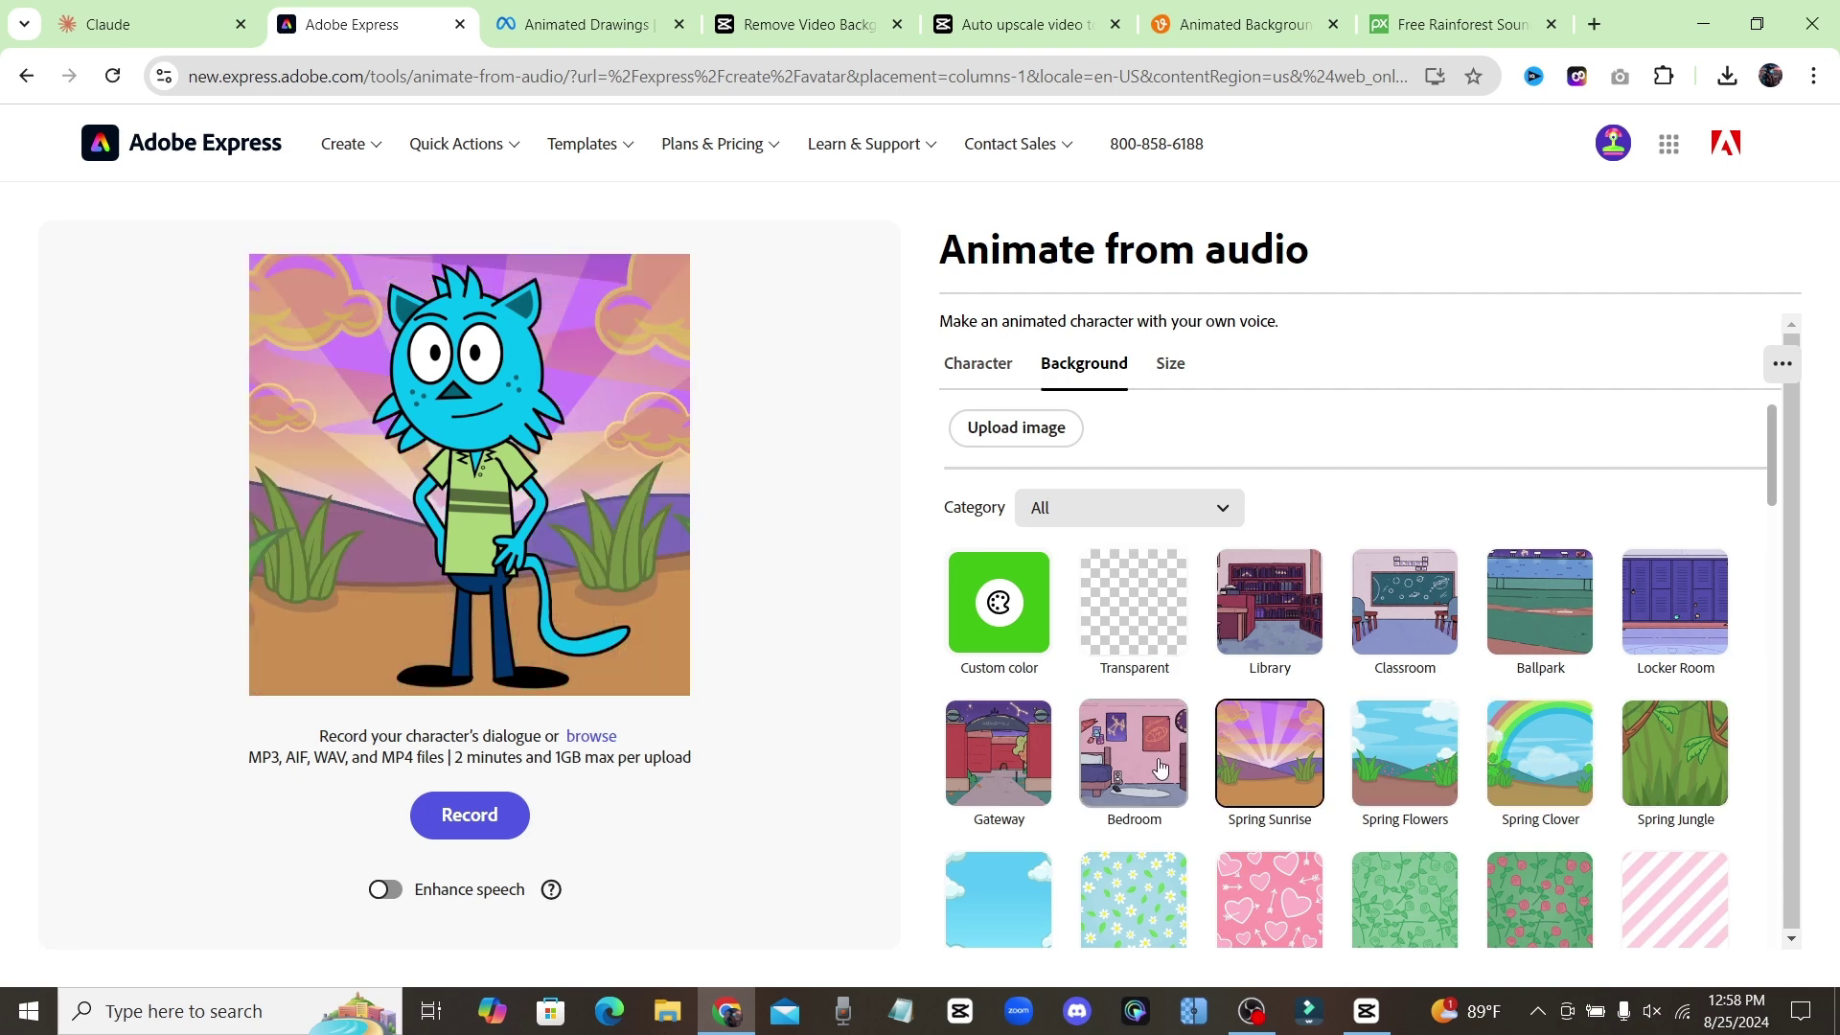
pyautogui.click(1134, 754)
pyautogui.click(999, 602)
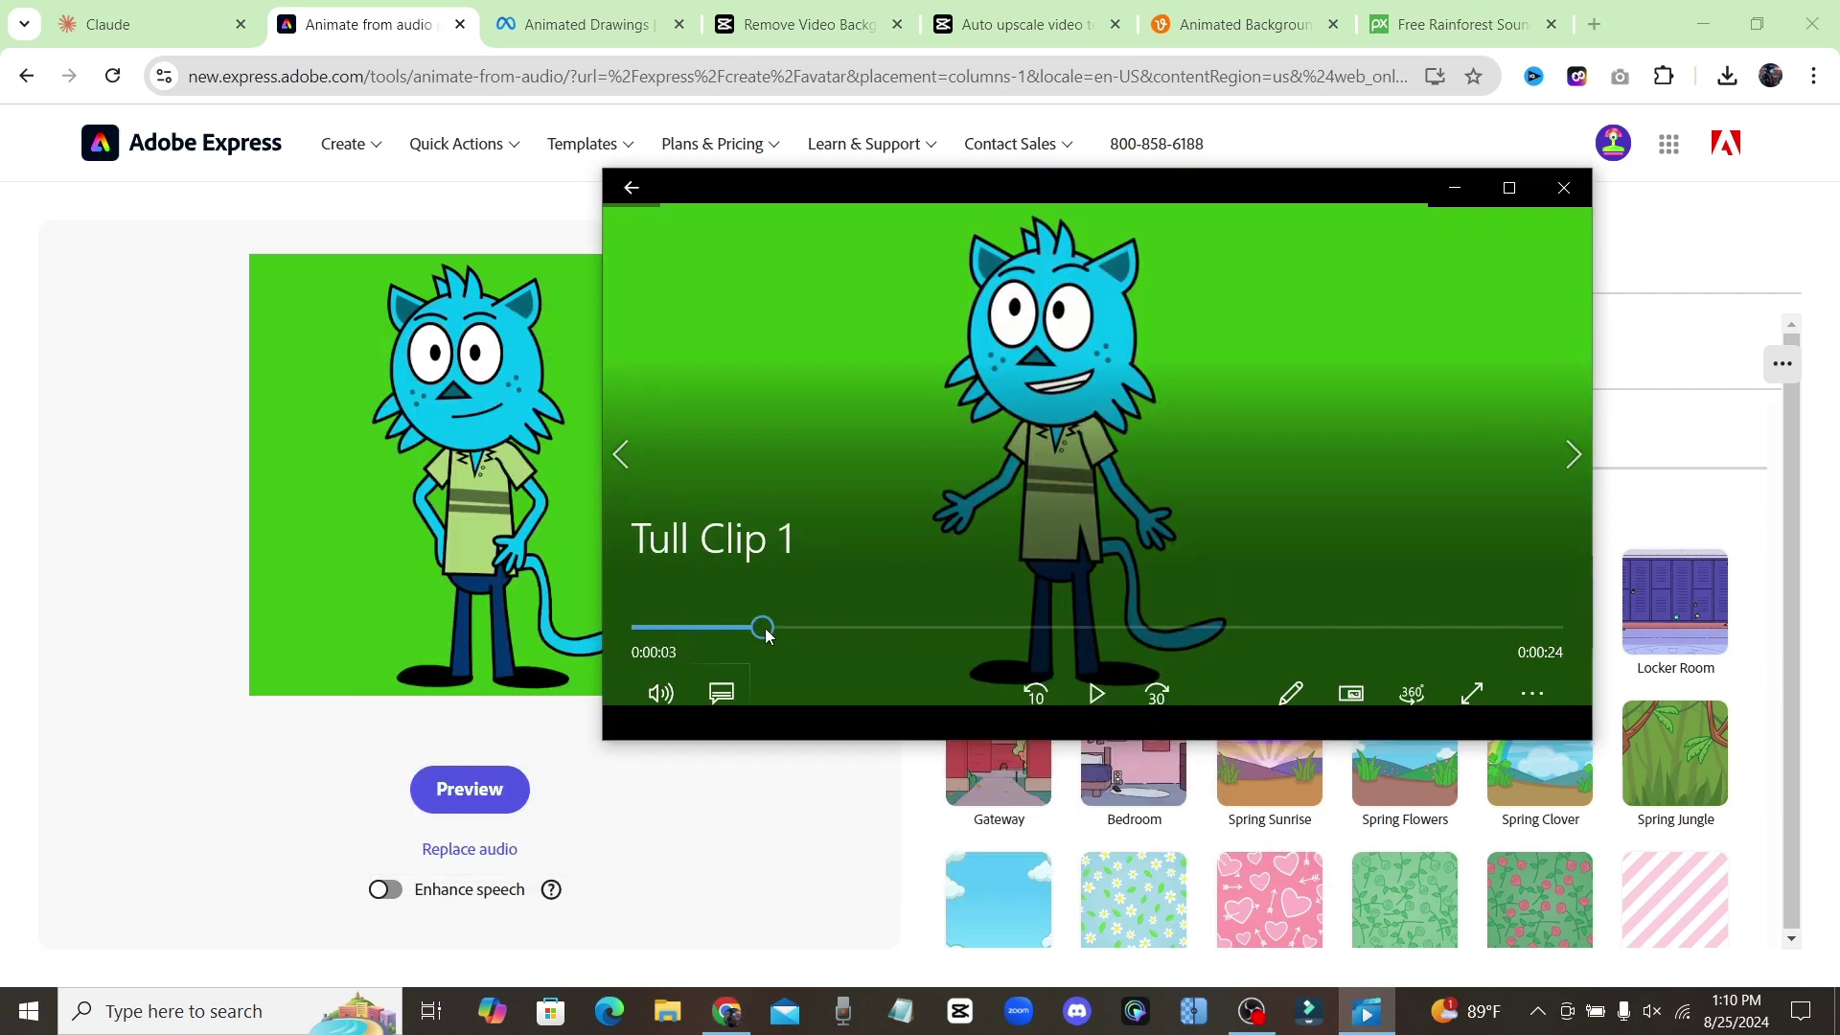
# Scrub the cat clip back to its first frame, then to the arms-out pose
pyautogui.moveTo(766, 635); pyautogui.dragTo(647, 634)
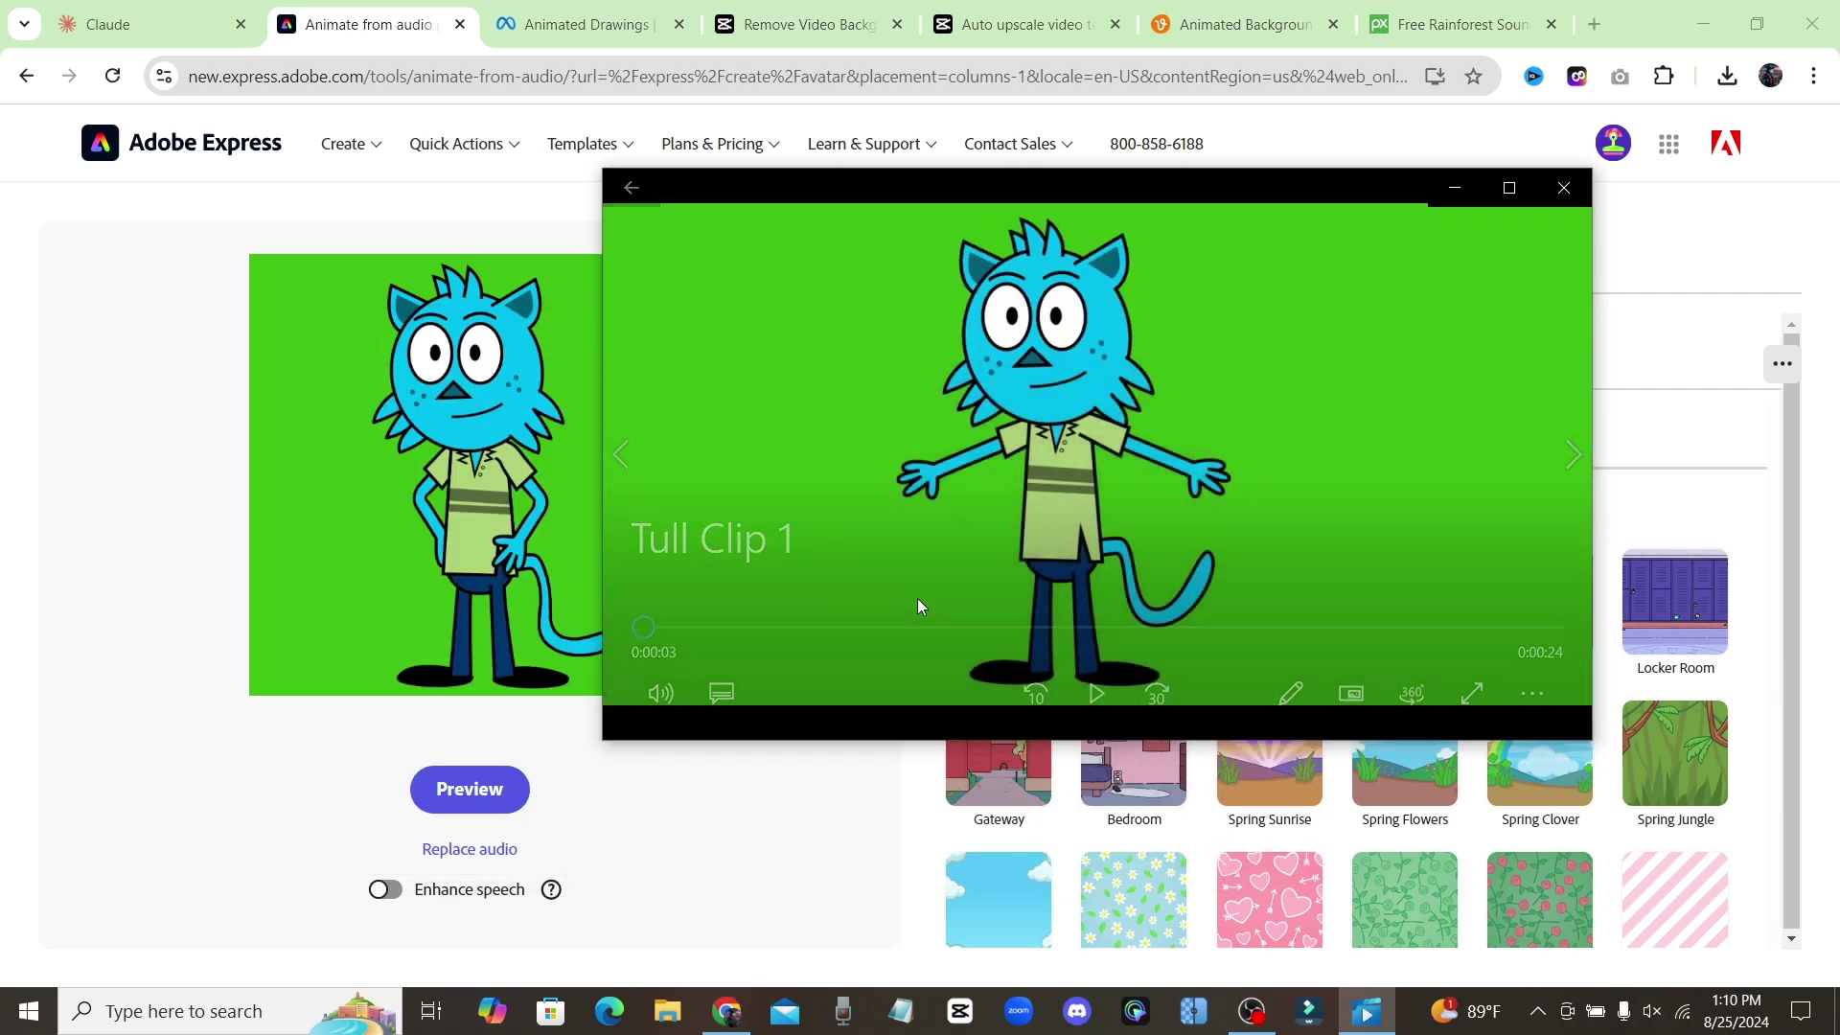
pyautogui.click(651, 630)
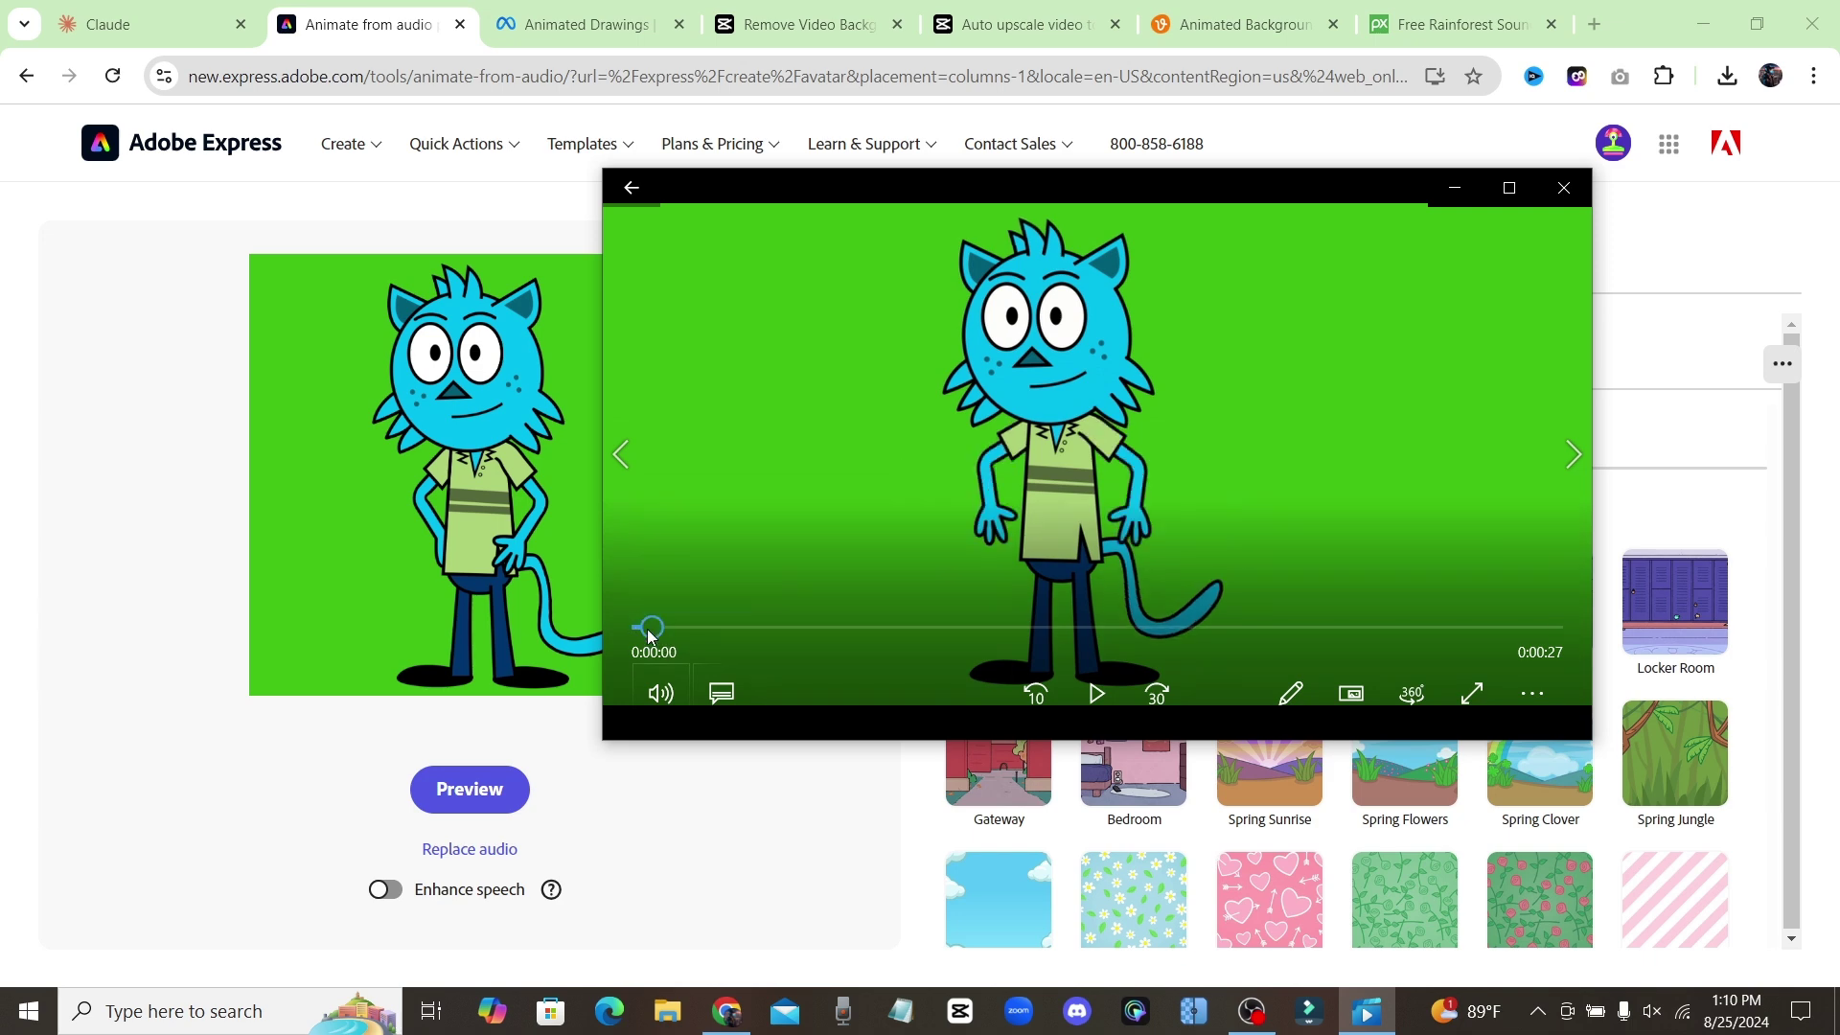
pyautogui.moveTo(649, 635)
pyautogui.mouseDown()
pyautogui.moveTo(671, 635)
pyautogui.moveTo(618, 618)
pyautogui.moveTo(660, 618)
pyautogui.moveTo(618, 624)
pyautogui.moveTo(661, 625)
pyautogui.moveTo(645, 628)
pyautogui.mouseUp()
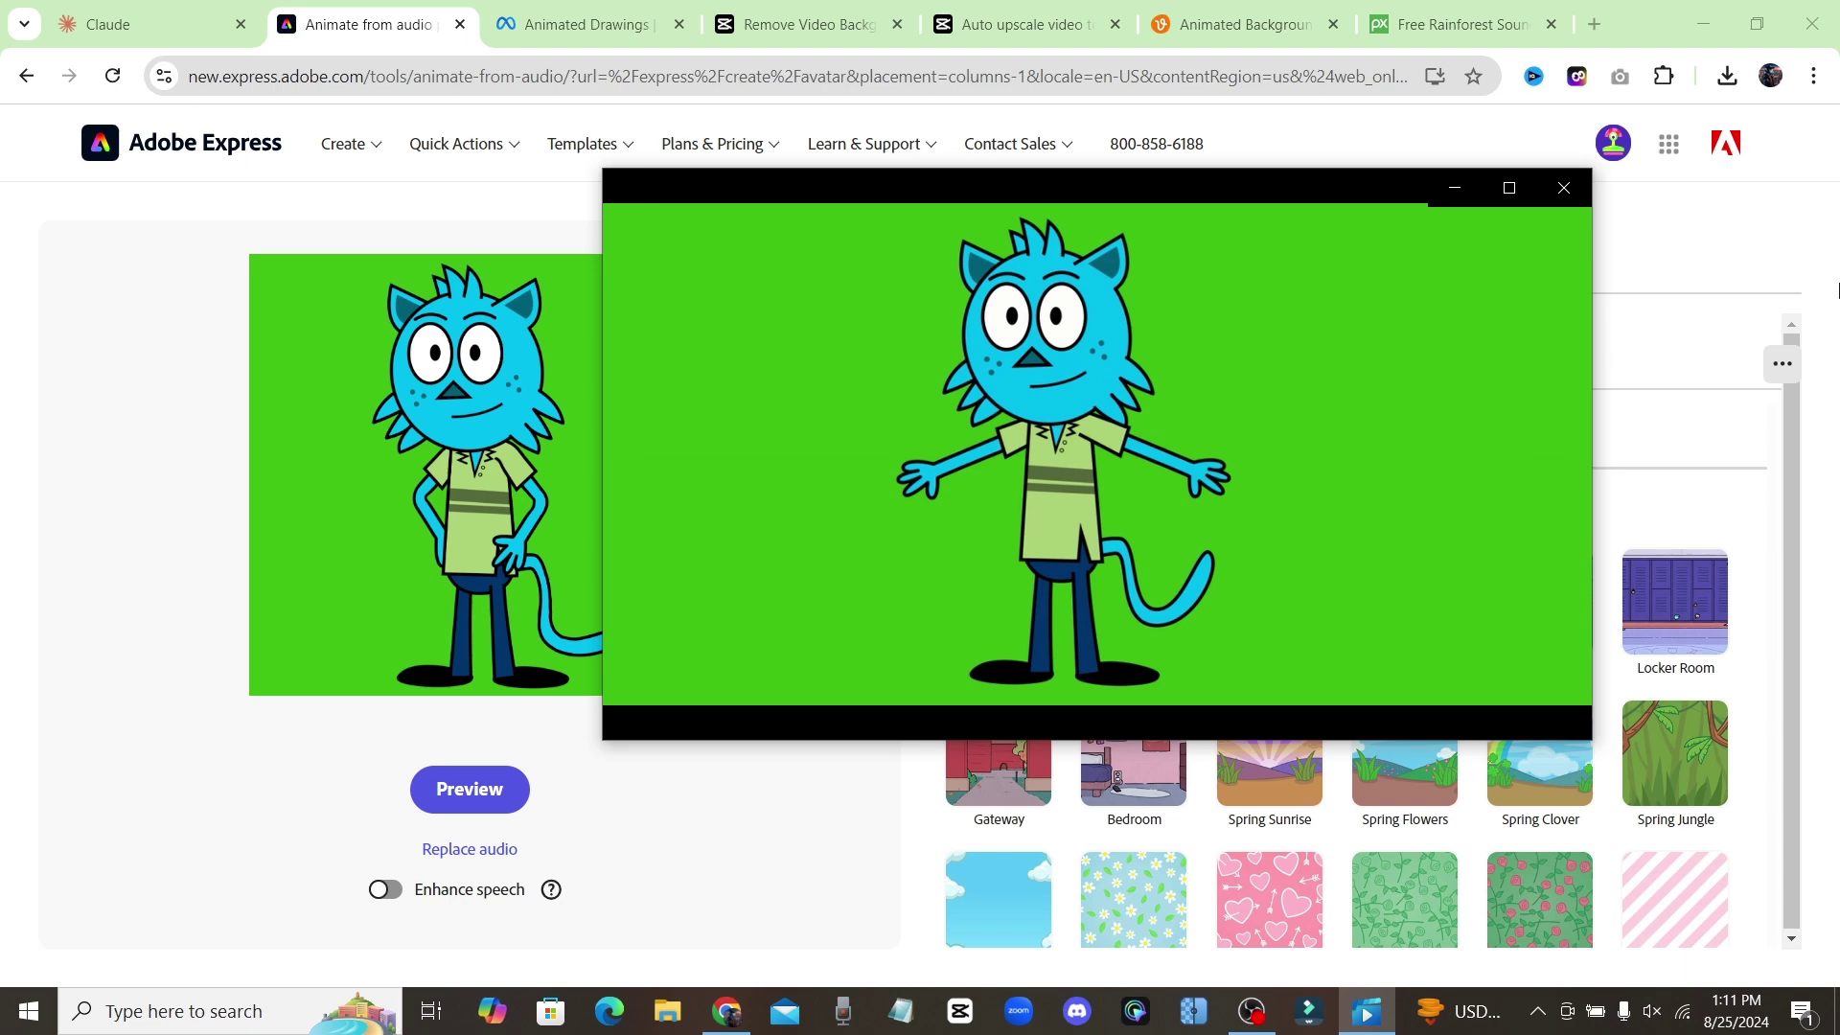
# Snip a rectangle around the arms-out blue cat on green and save it as an image
pyautogui.press('super+shift+s')
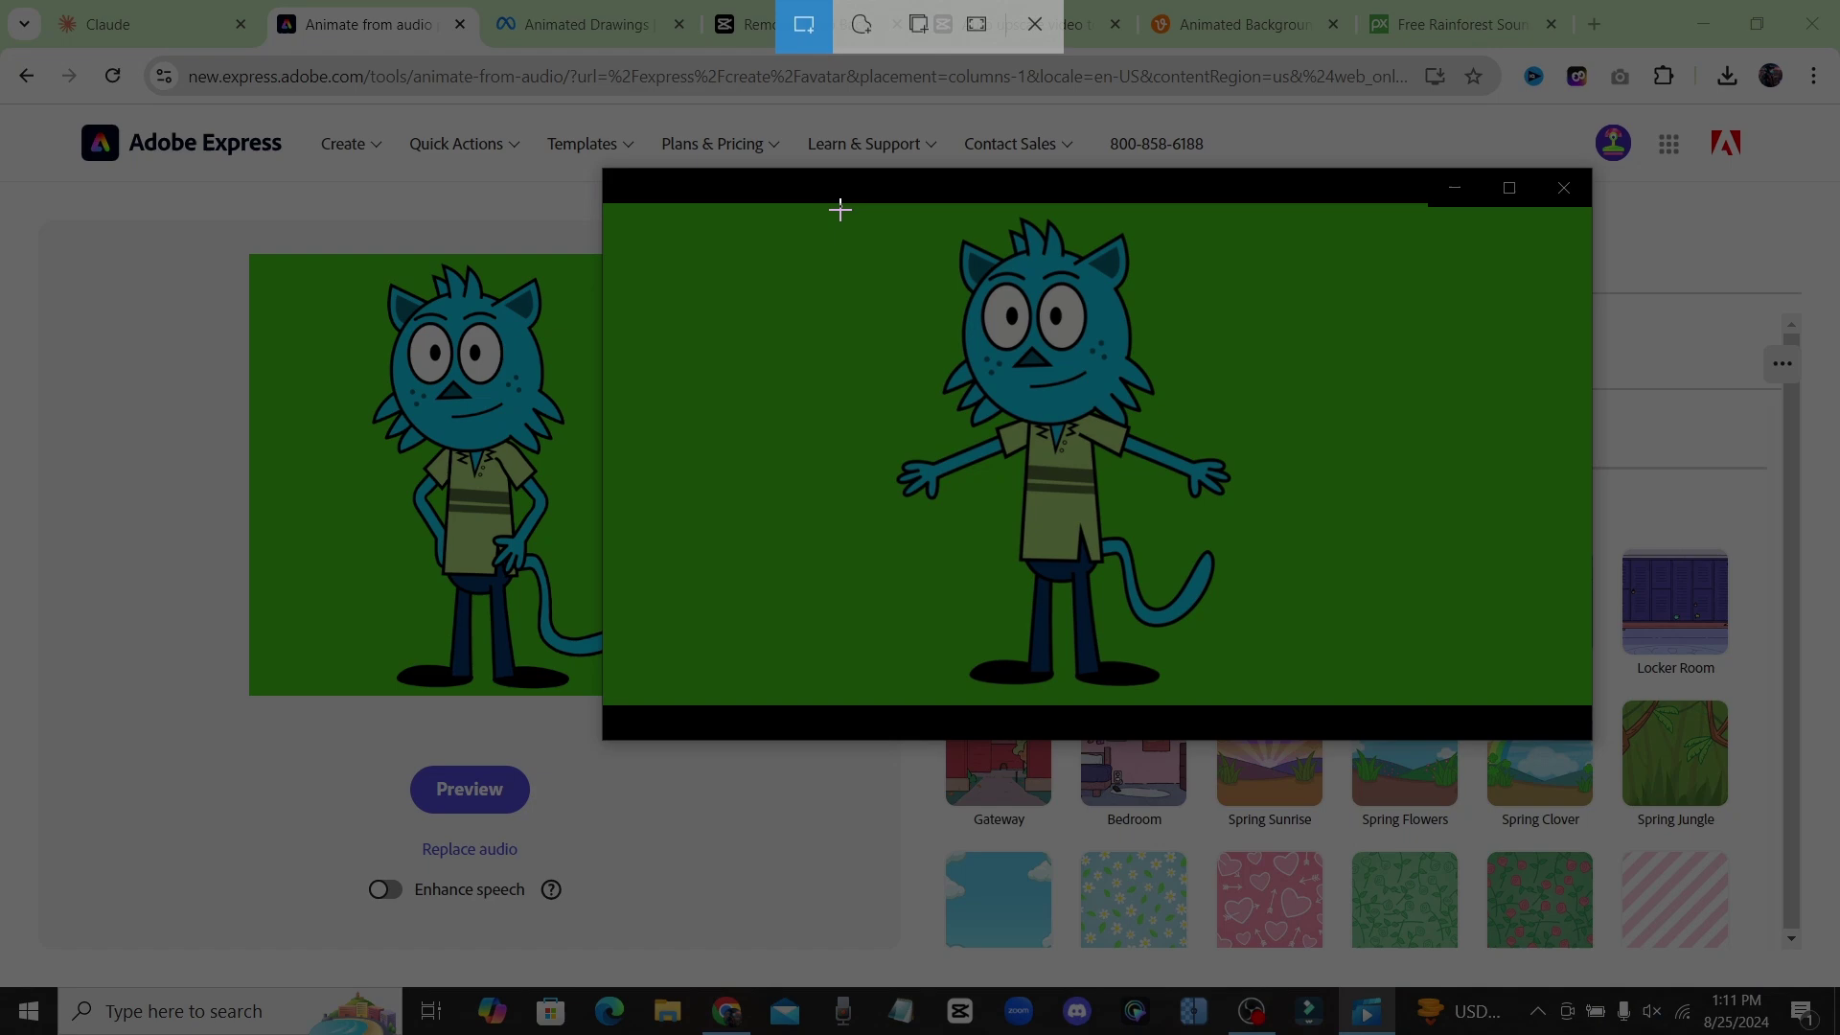
pyautogui.moveTo(842, 206)
pyautogui.mouseDown()
pyautogui.moveTo(1278, 688)
pyautogui.moveTo(1251, 690)
pyautogui.moveTo(1268, 699)
pyautogui.mouseUp()
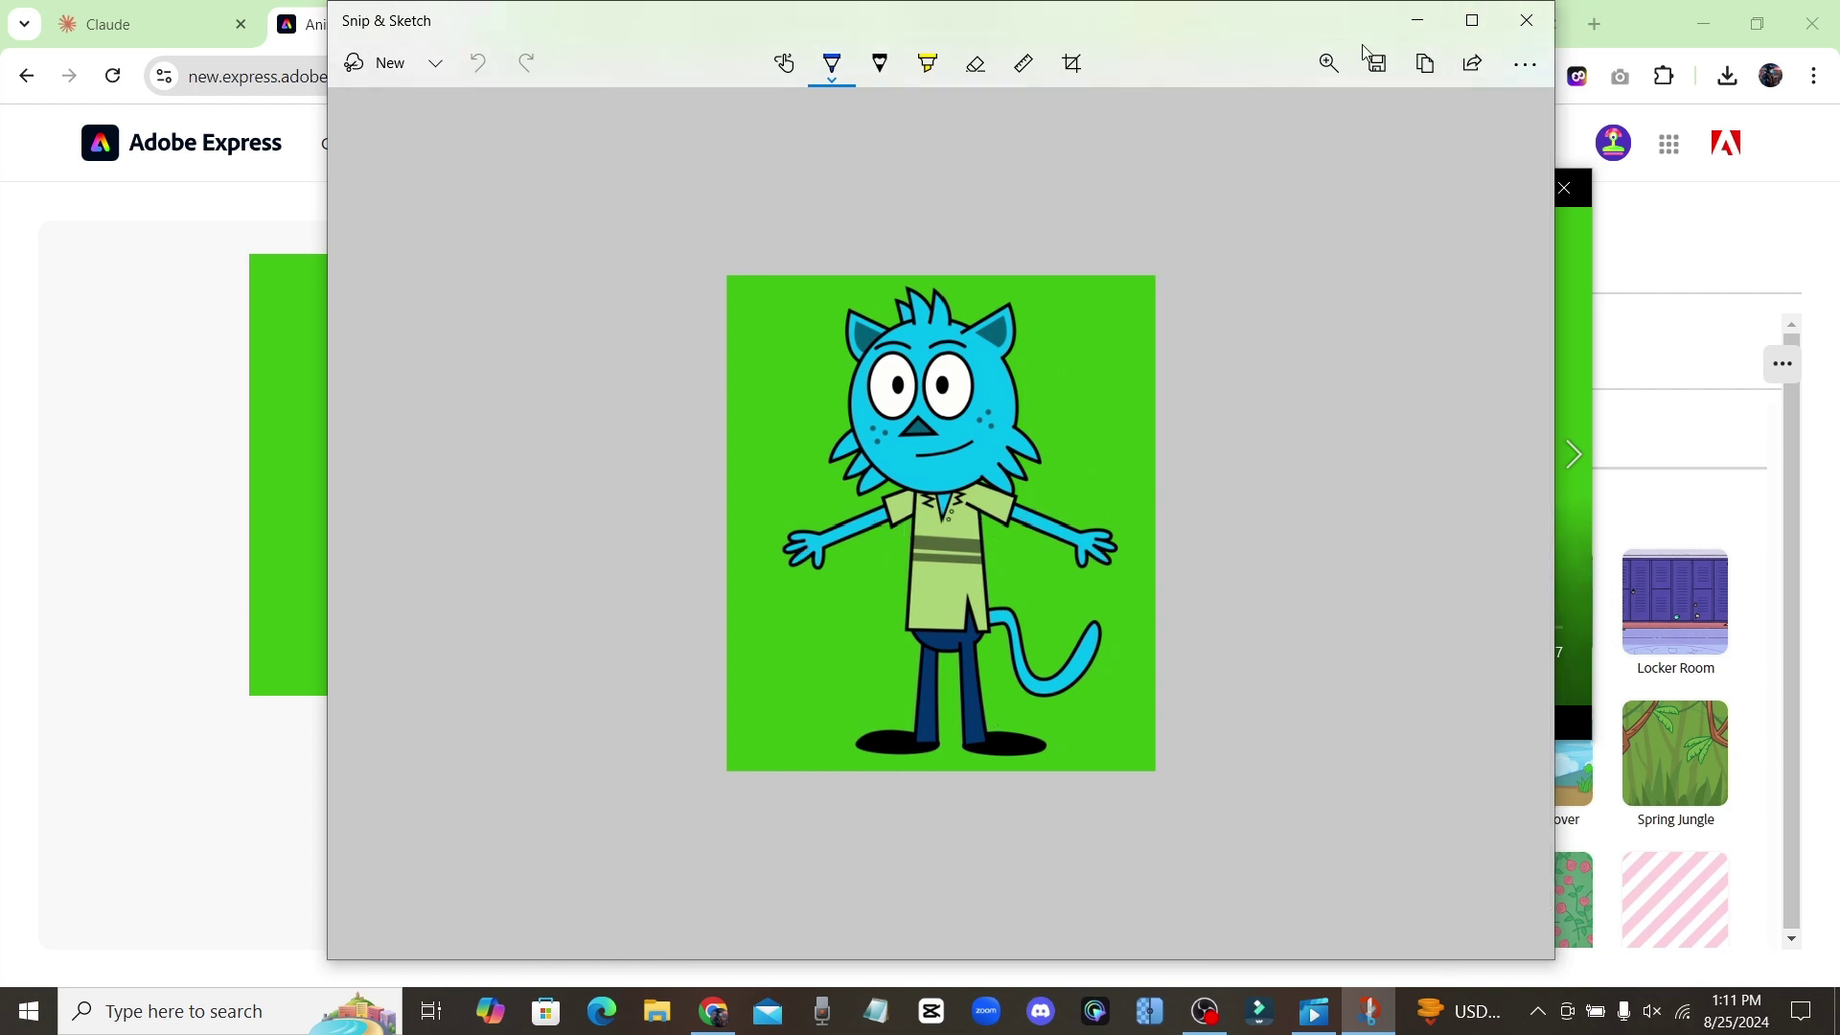
pyautogui.click(1387, 72)
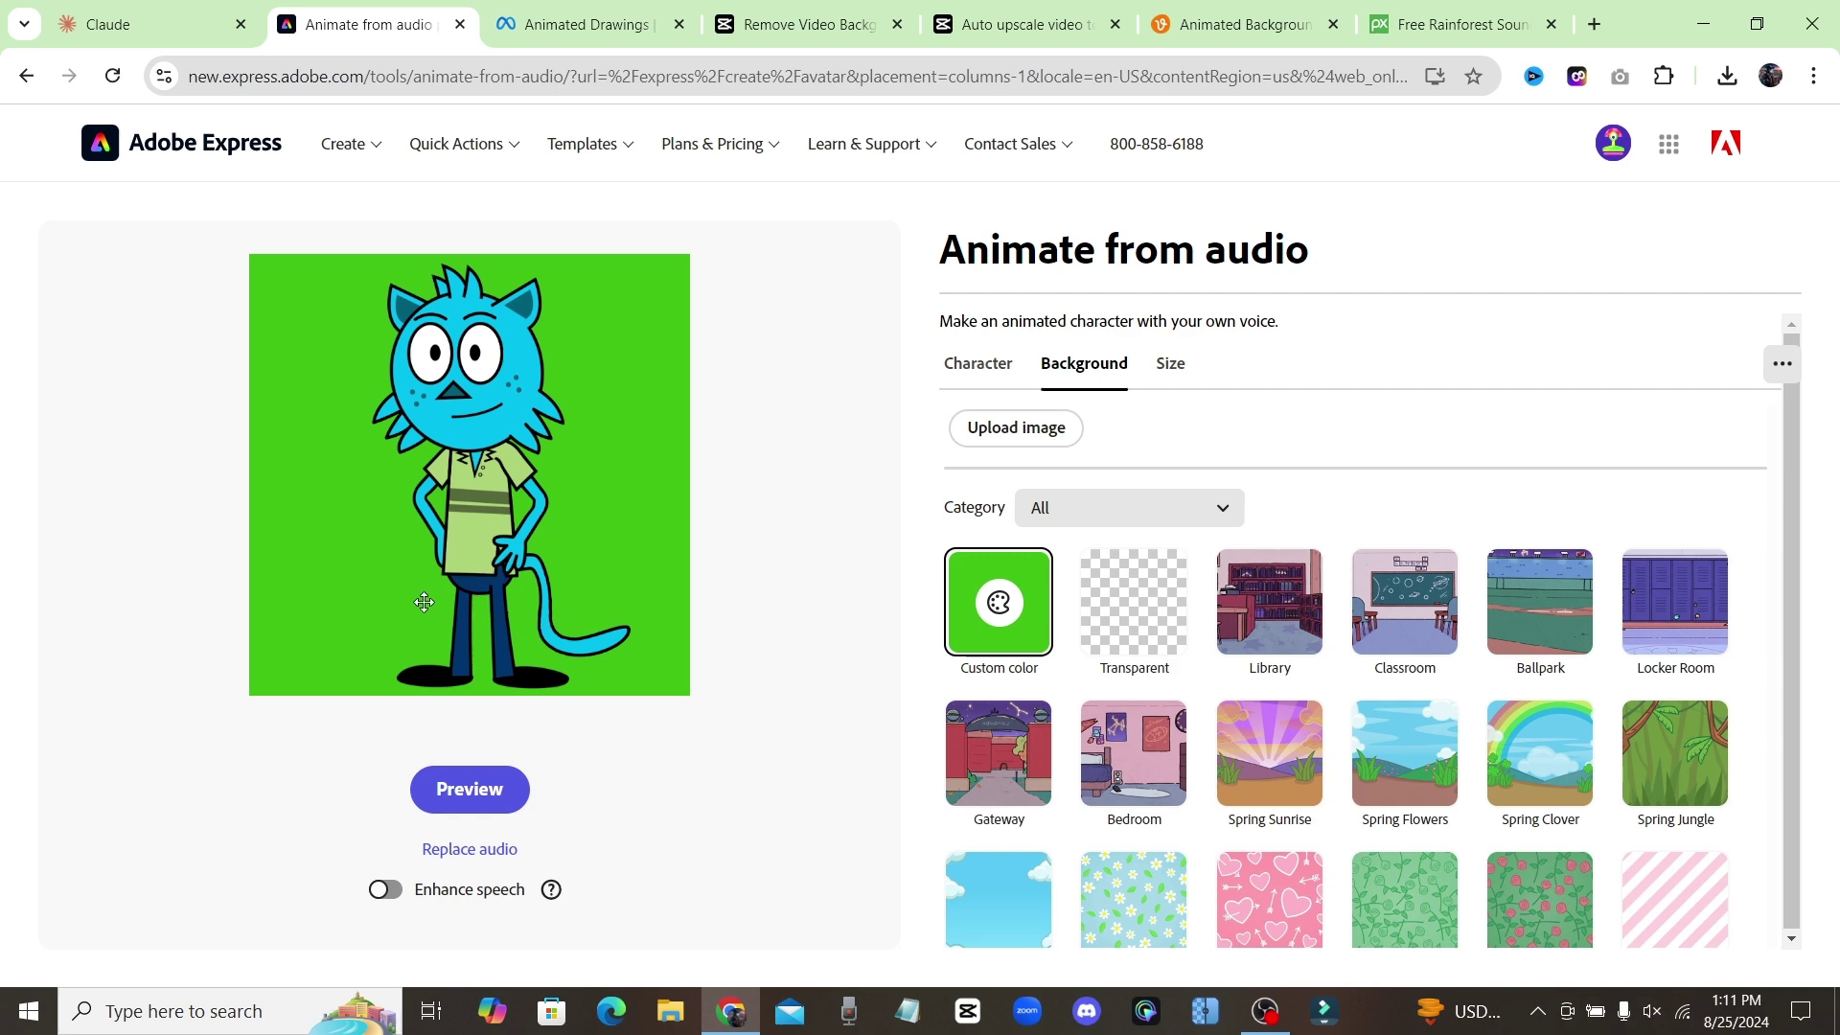
# Upload the cat snip to Animated Drawings and tighten the character box's left and right edges
pyautogui.click(579, 17)
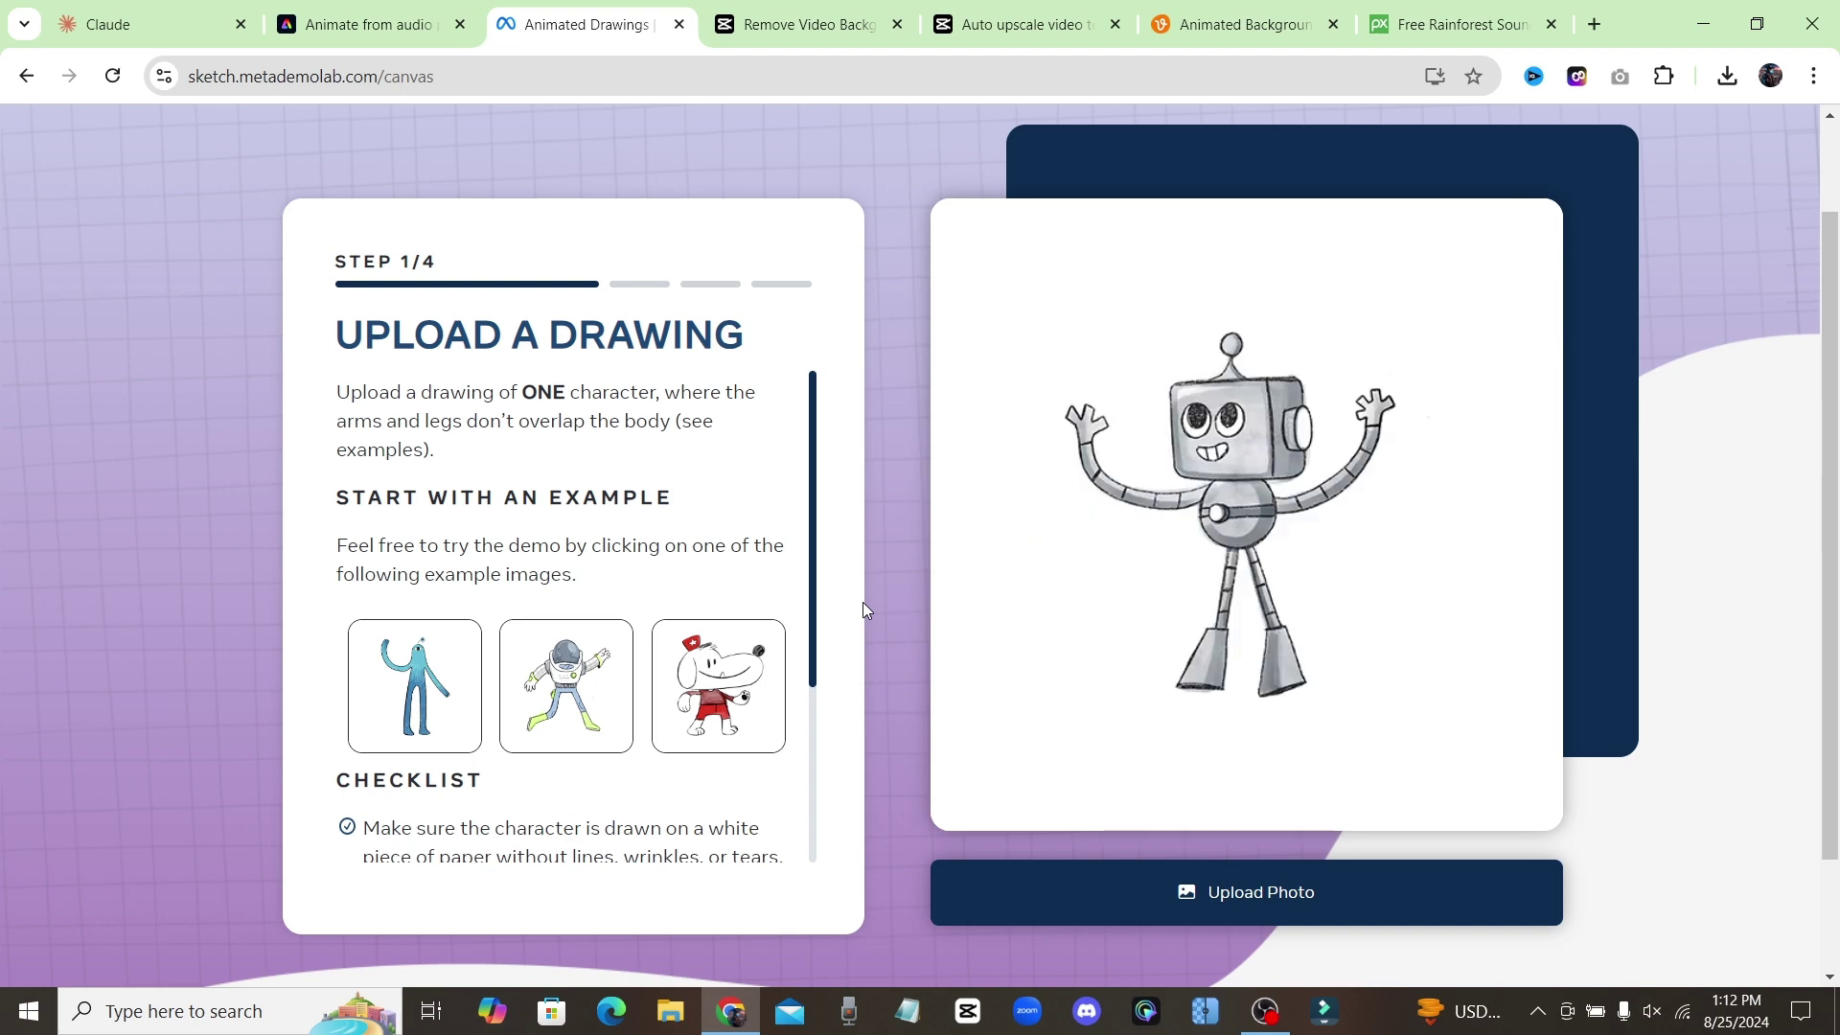
pyautogui.click(1305, 894)
pyautogui.doubleClick(1071, 539)
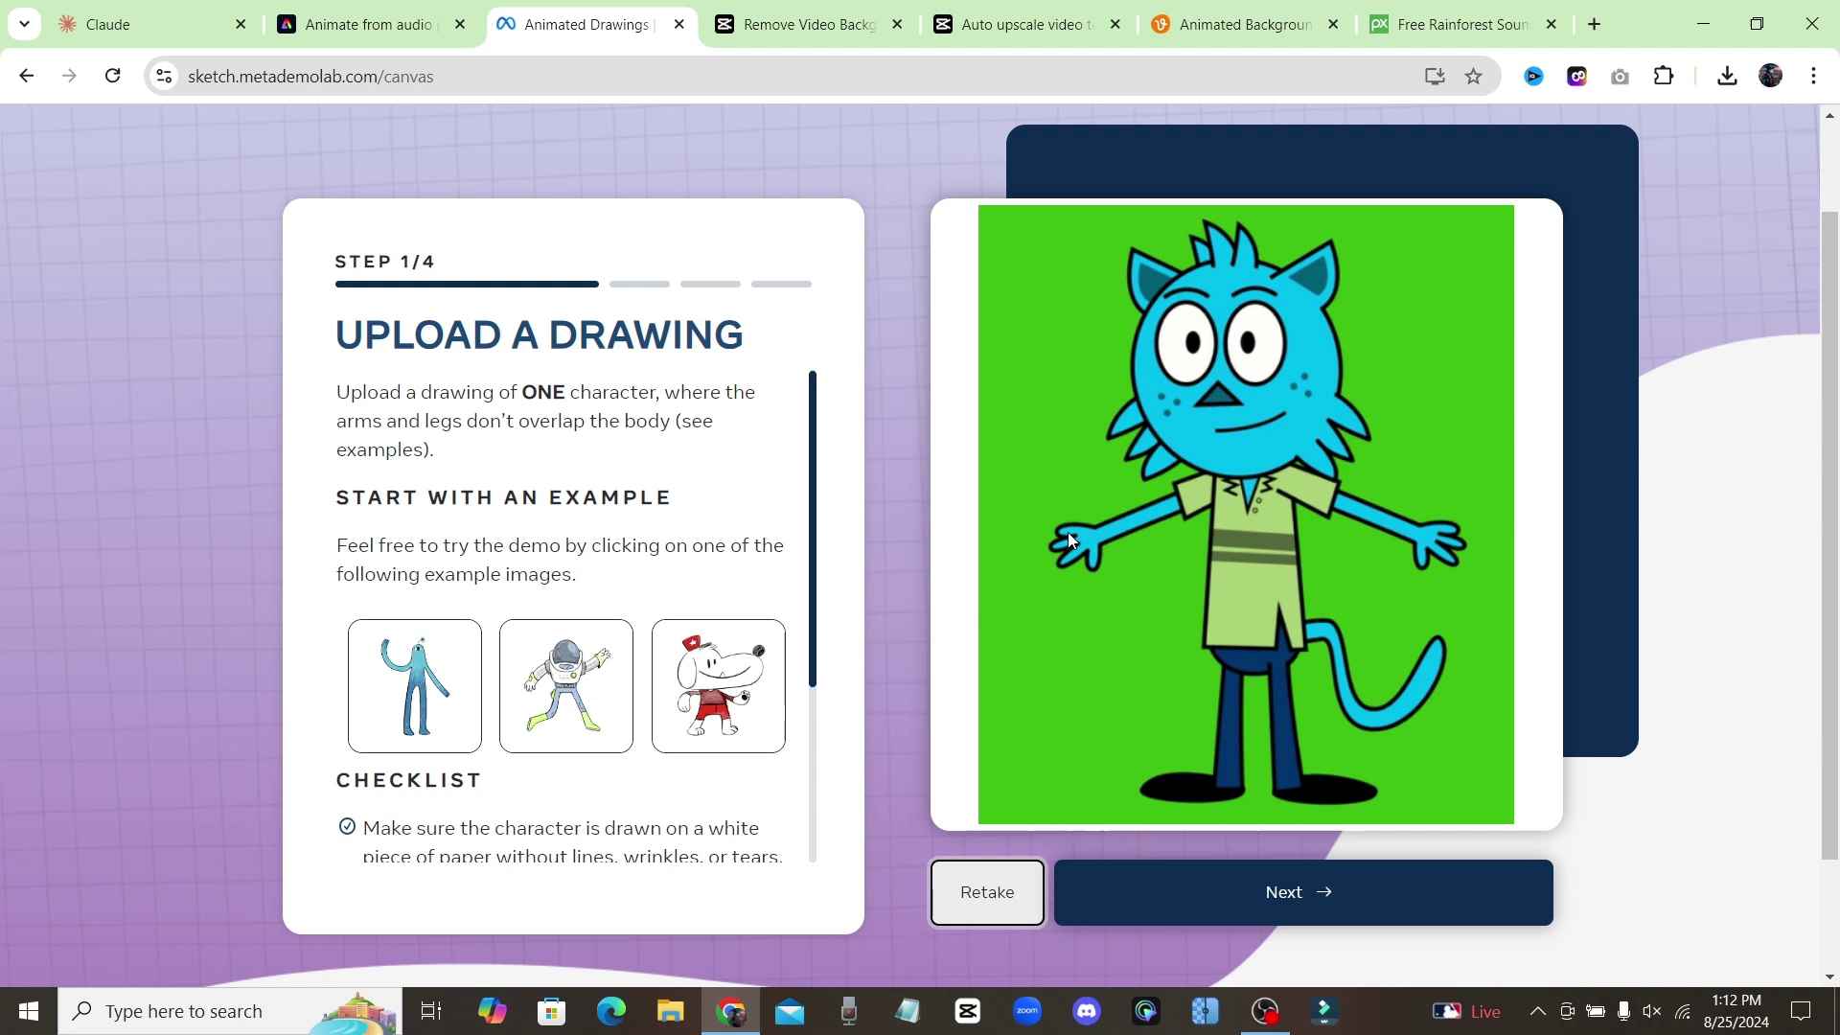
pyautogui.click(1289, 895)
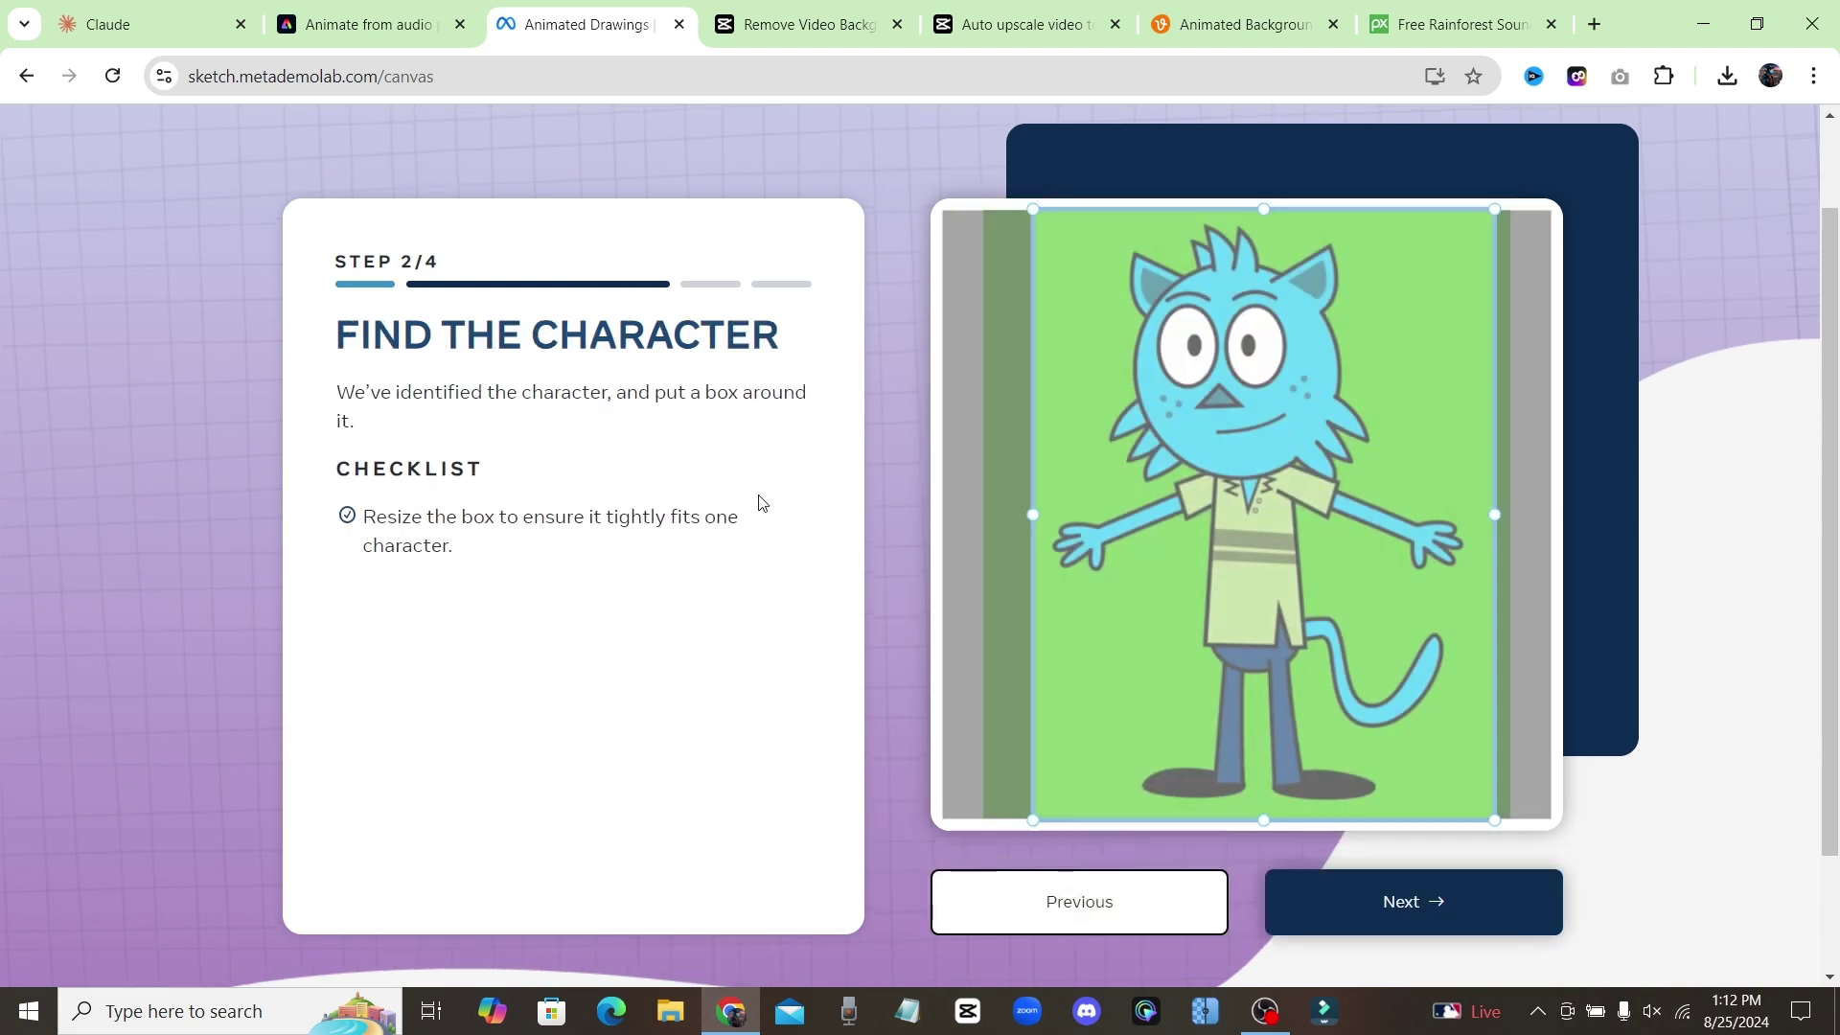
pyautogui.moveTo(1033, 515)
pyautogui.mouseDown()
pyautogui.moveTo(1051, 514)
pyautogui.moveTo(1036, 516)
pyautogui.mouseUp()
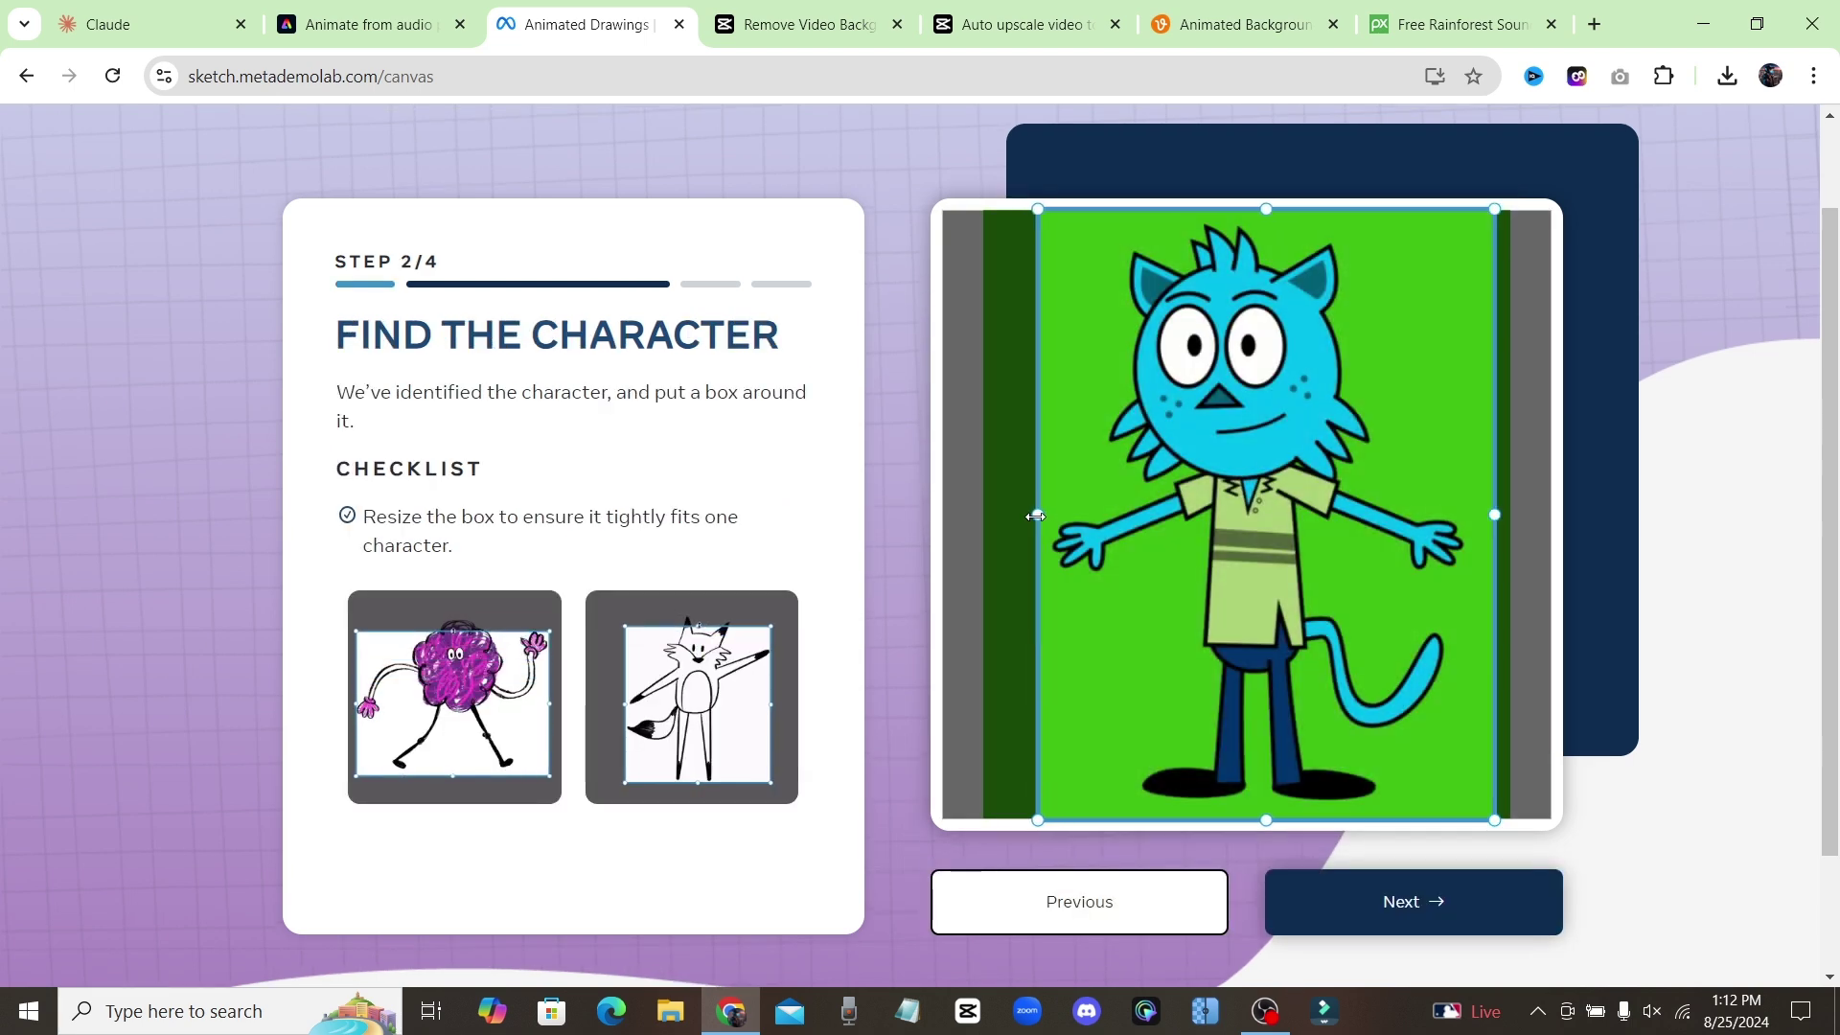
pyautogui.moveTo(1495, 515); pyautogui.dragTo(1472, 514)
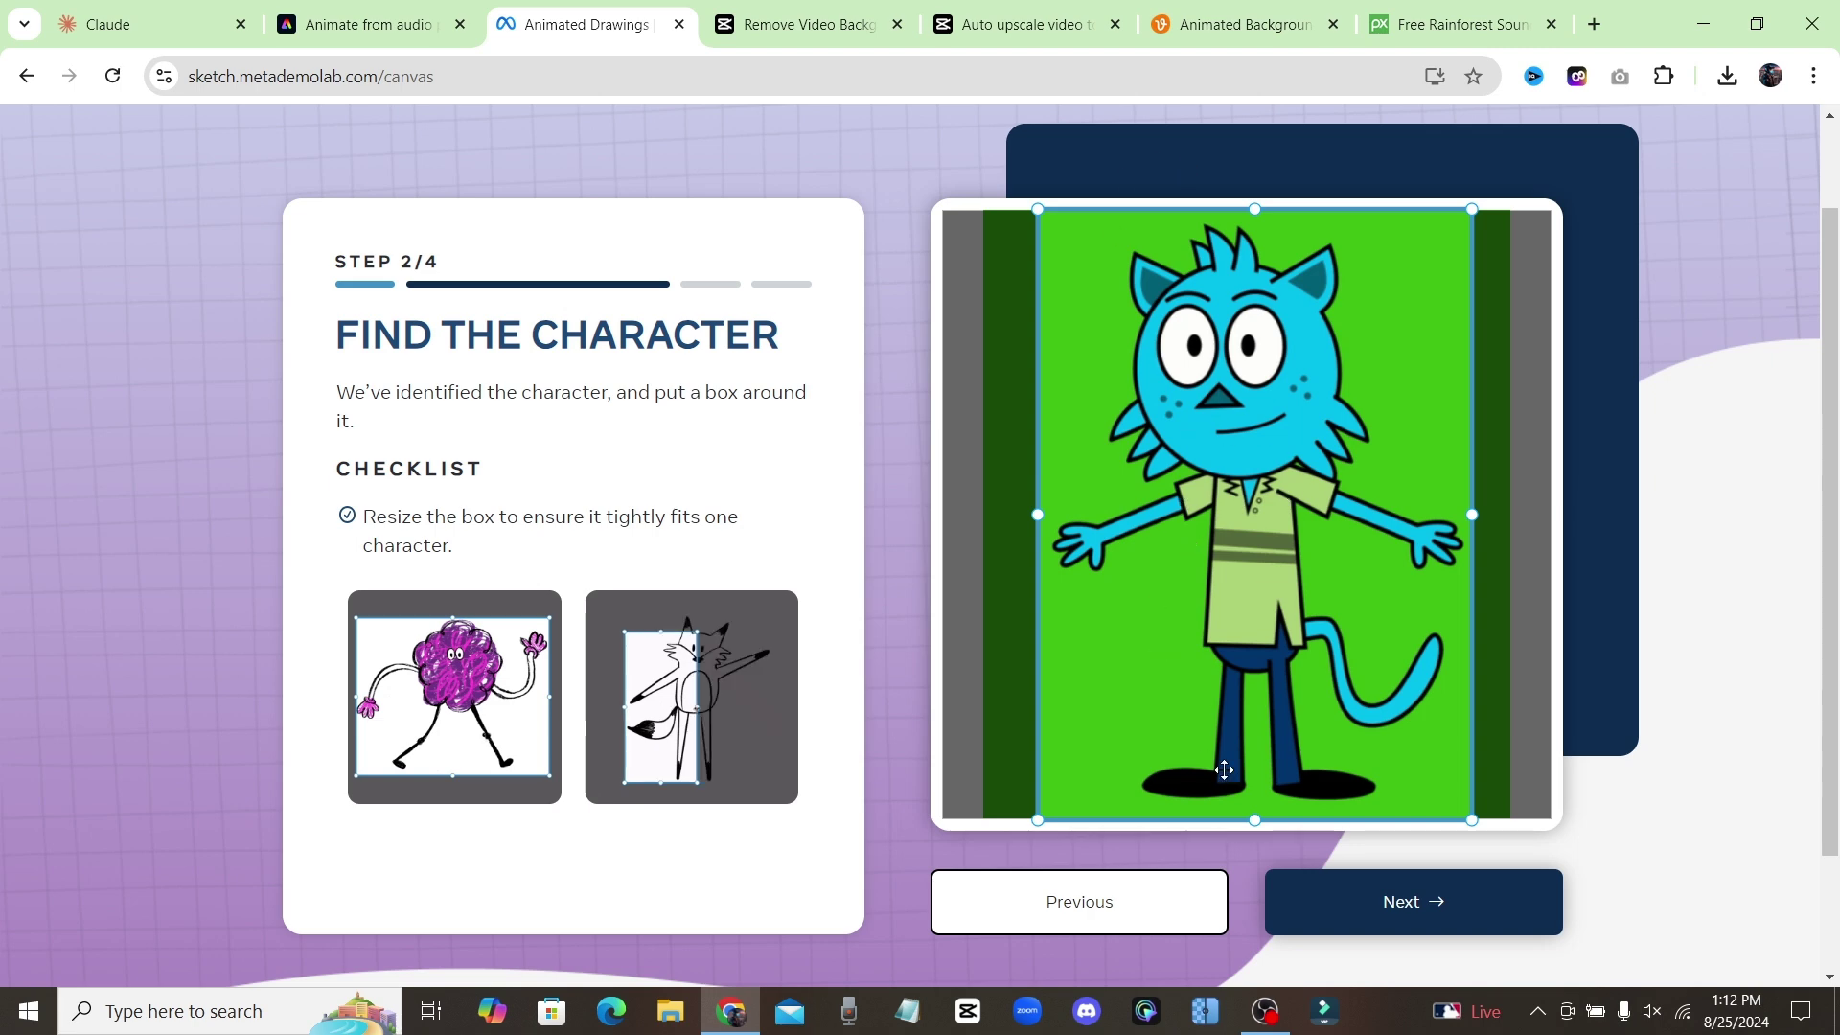
# Erase the stray mask edge beside the cat's shirt with a larger eraser
pyautogui.click(1492, 886)
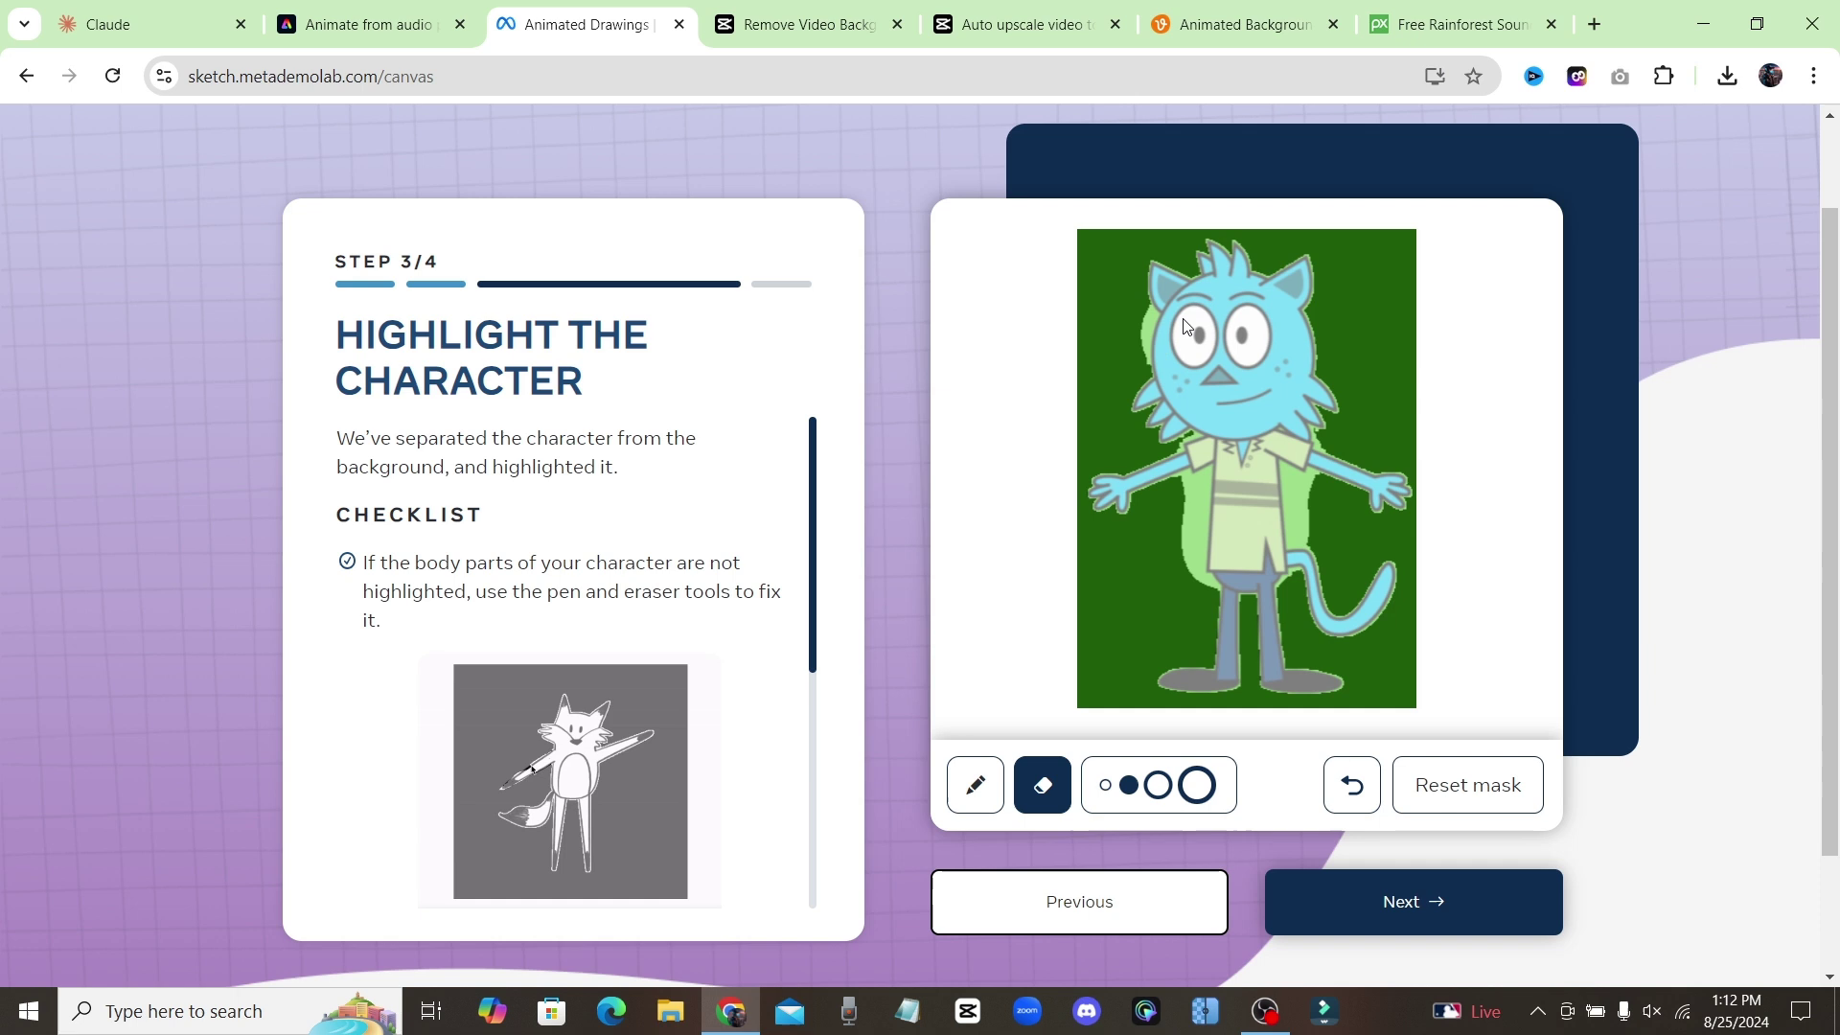
pyautogui.click(1041, 786)
pyautogui.click(1160, 787)
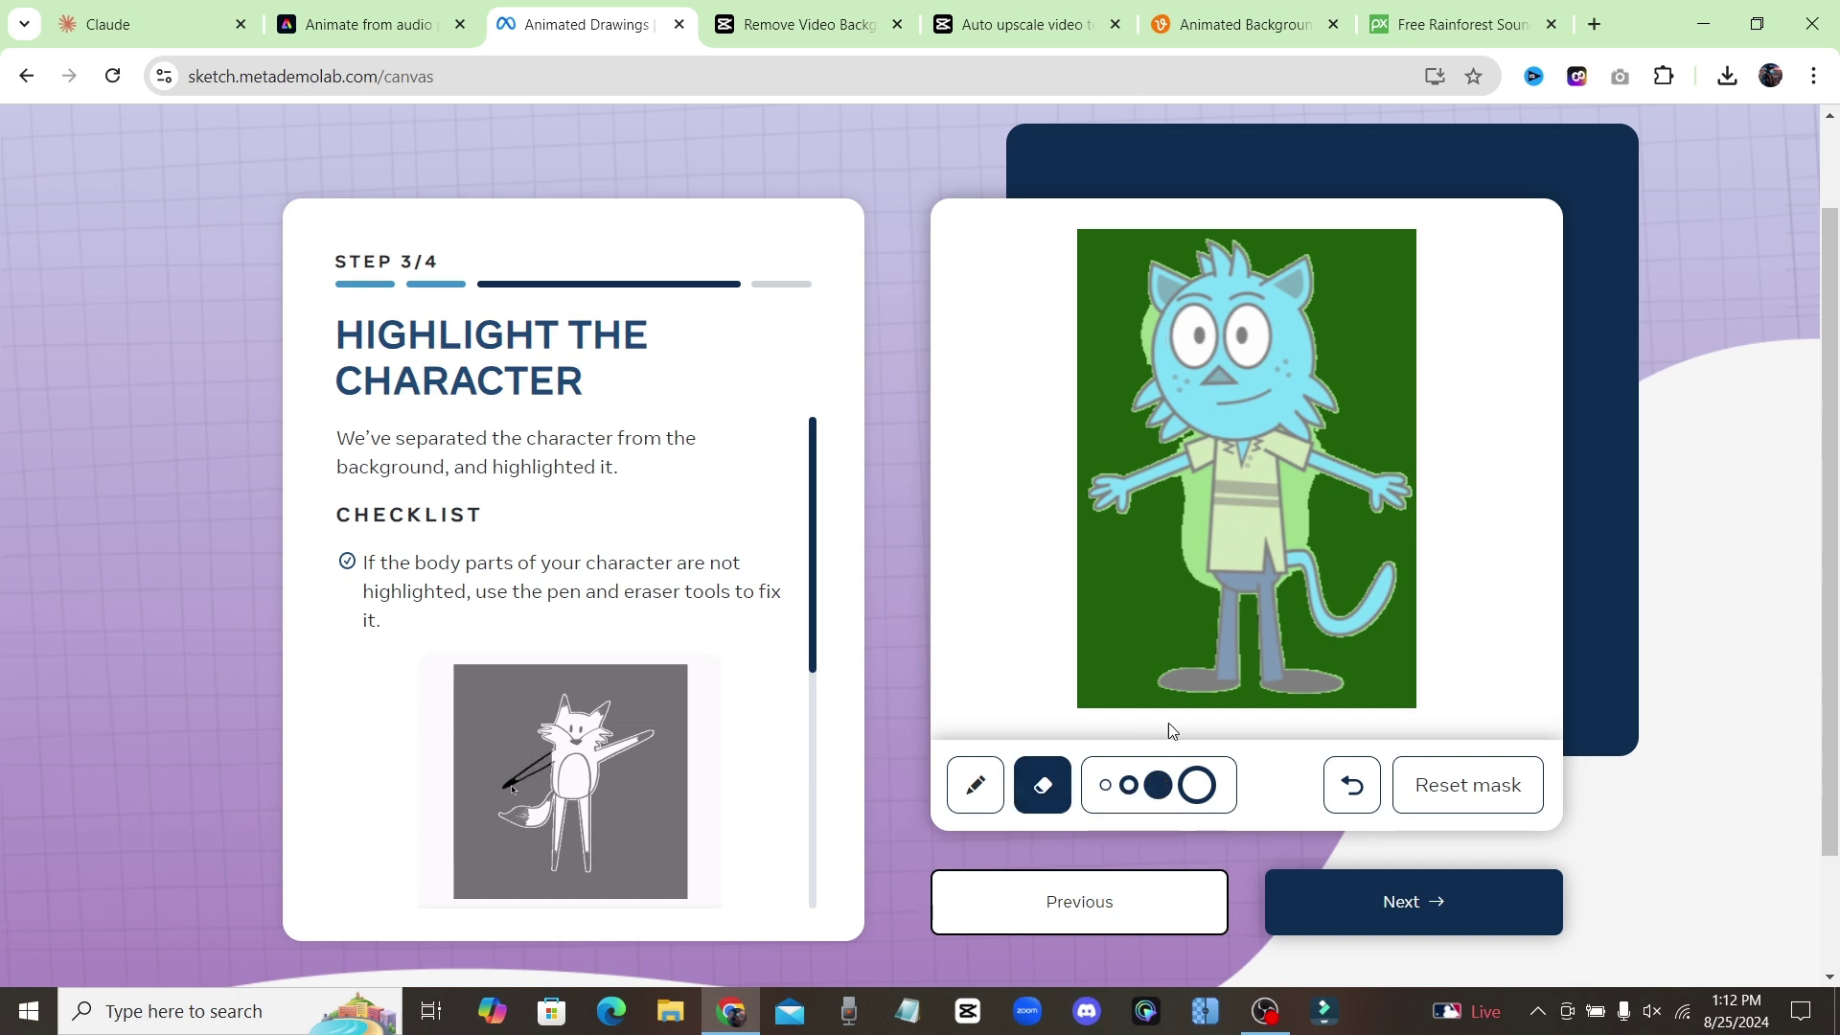
pyautogui.moveTo(1197, 466); pyautogui.dragTo(1191, 519)
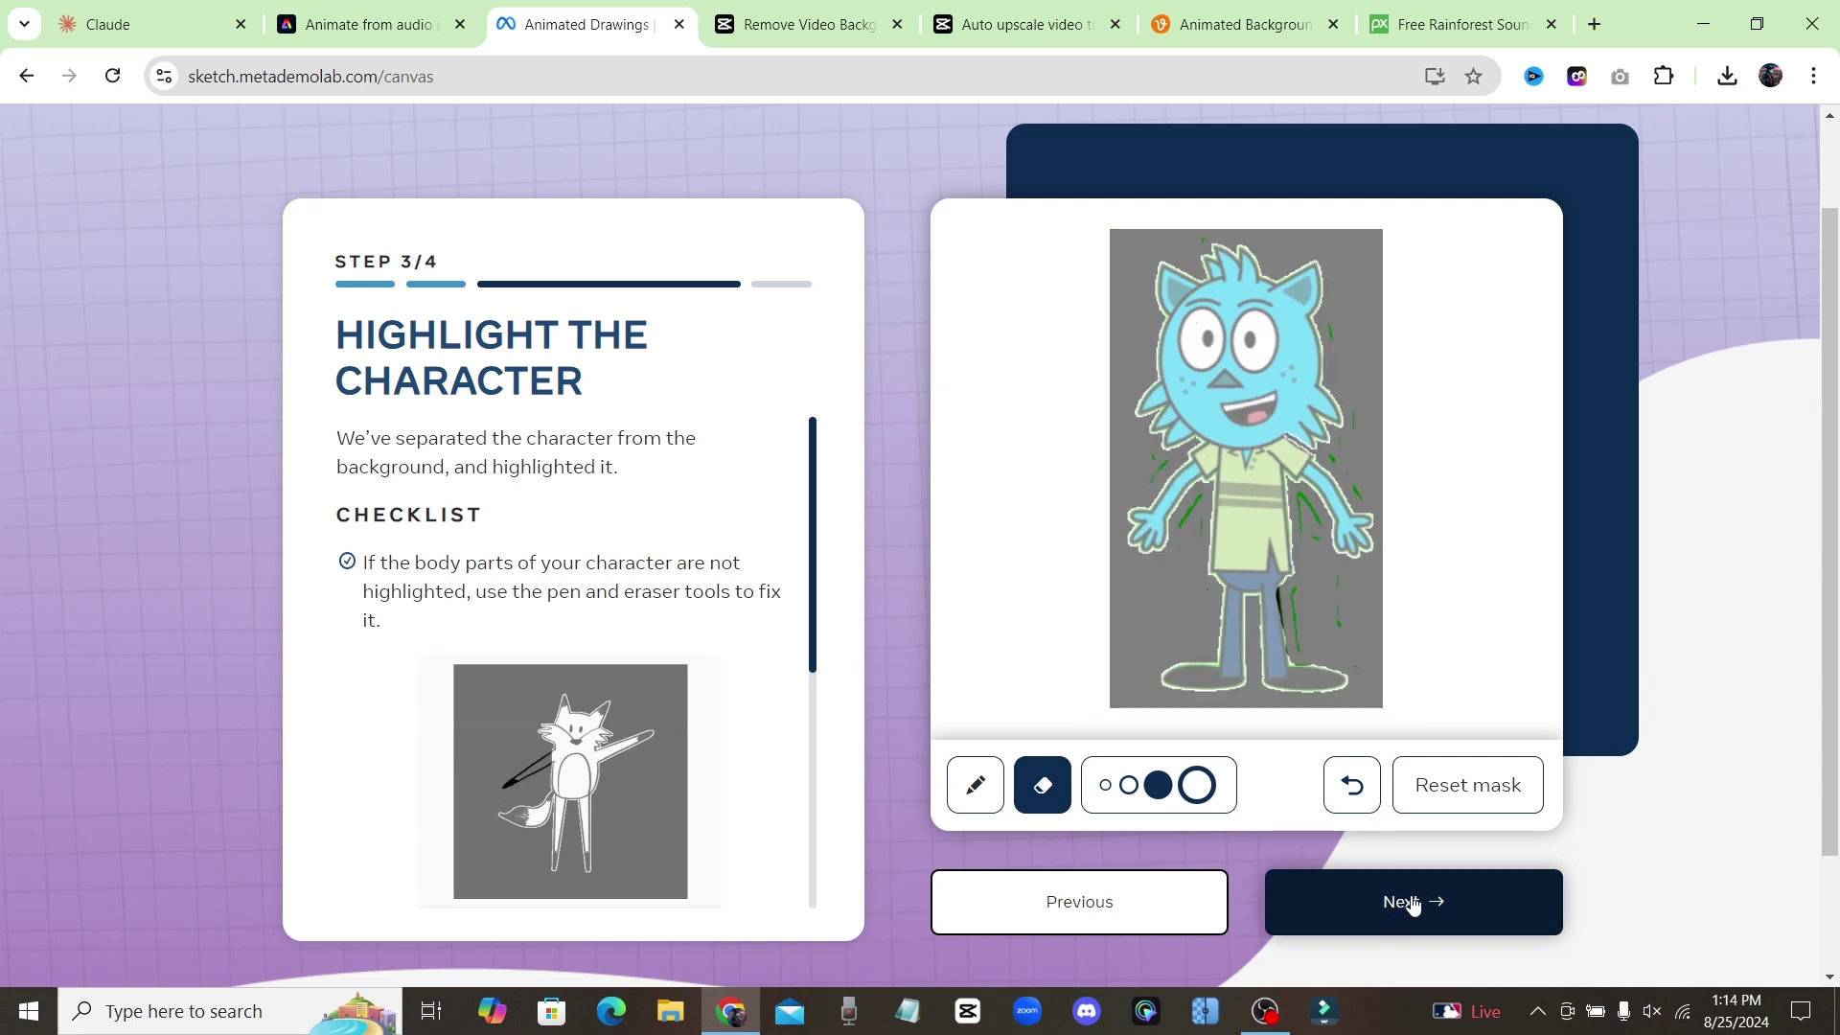
# Position the cat's eye, ear-tip and shoulder joints on the drawing
pyautogui.click(1420, 918)
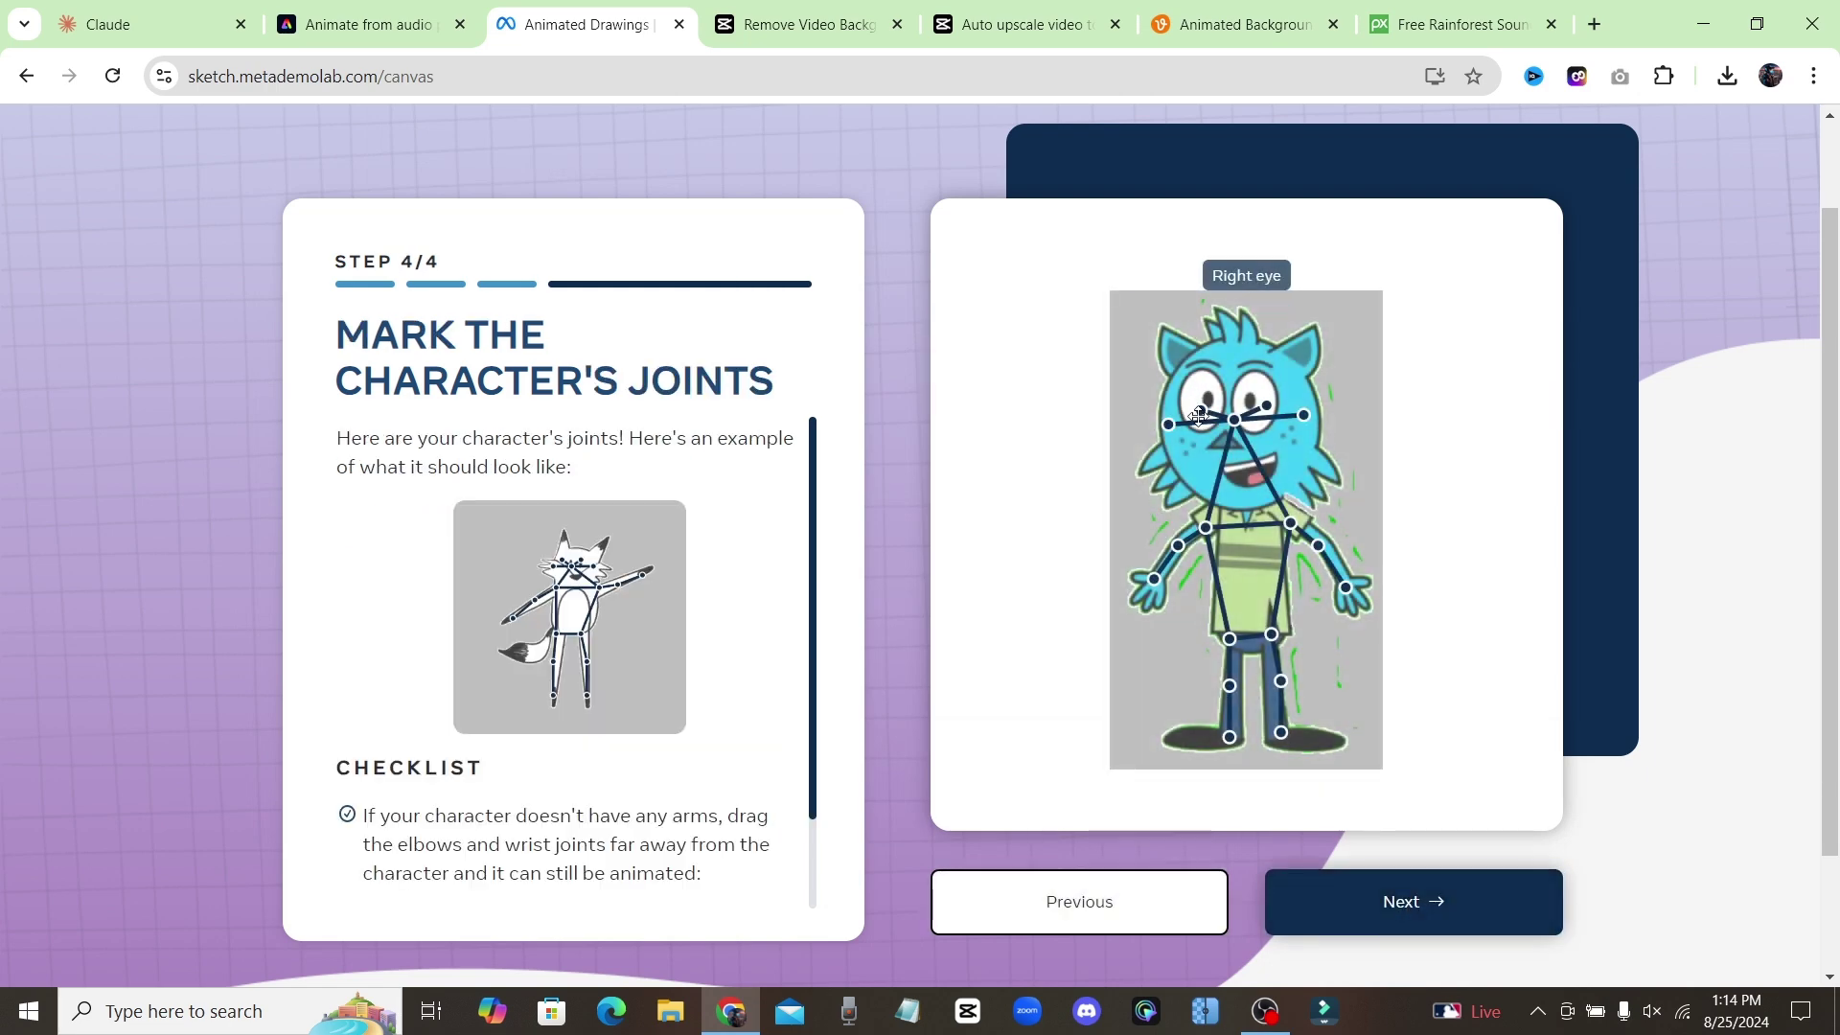
pyautogui.moveTo(1200, 410); pyautogui.dragTo(1208, 402)
pyautogui.moveTo(1304, 414); pyautogui.dragTo(1310, 345)
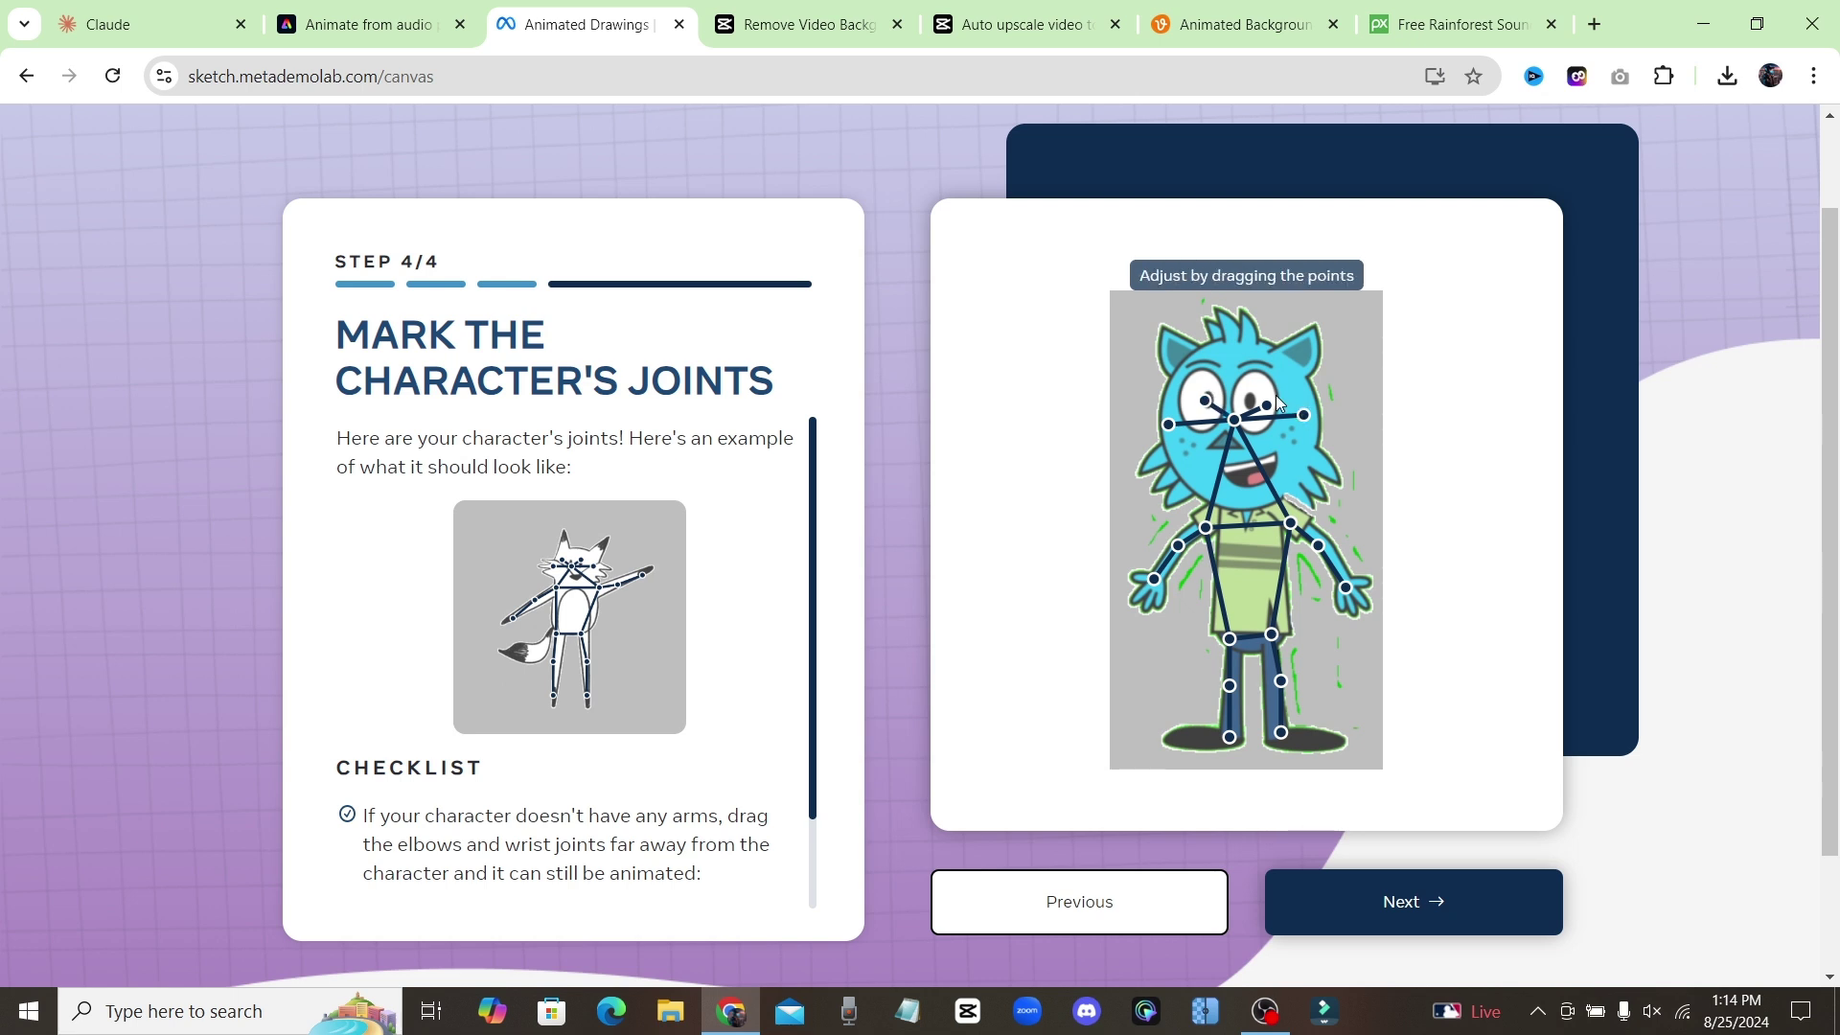
pyautogui.moveTo(1168, 425); pyautogui.dragTo(1165, 341)
pyautogui.moveTo(1266, 405); pyautogui.dragTo(1252, 397)
pyautogui.moveTo(1291, 523); pyautogui.dragTo(1208, 512)
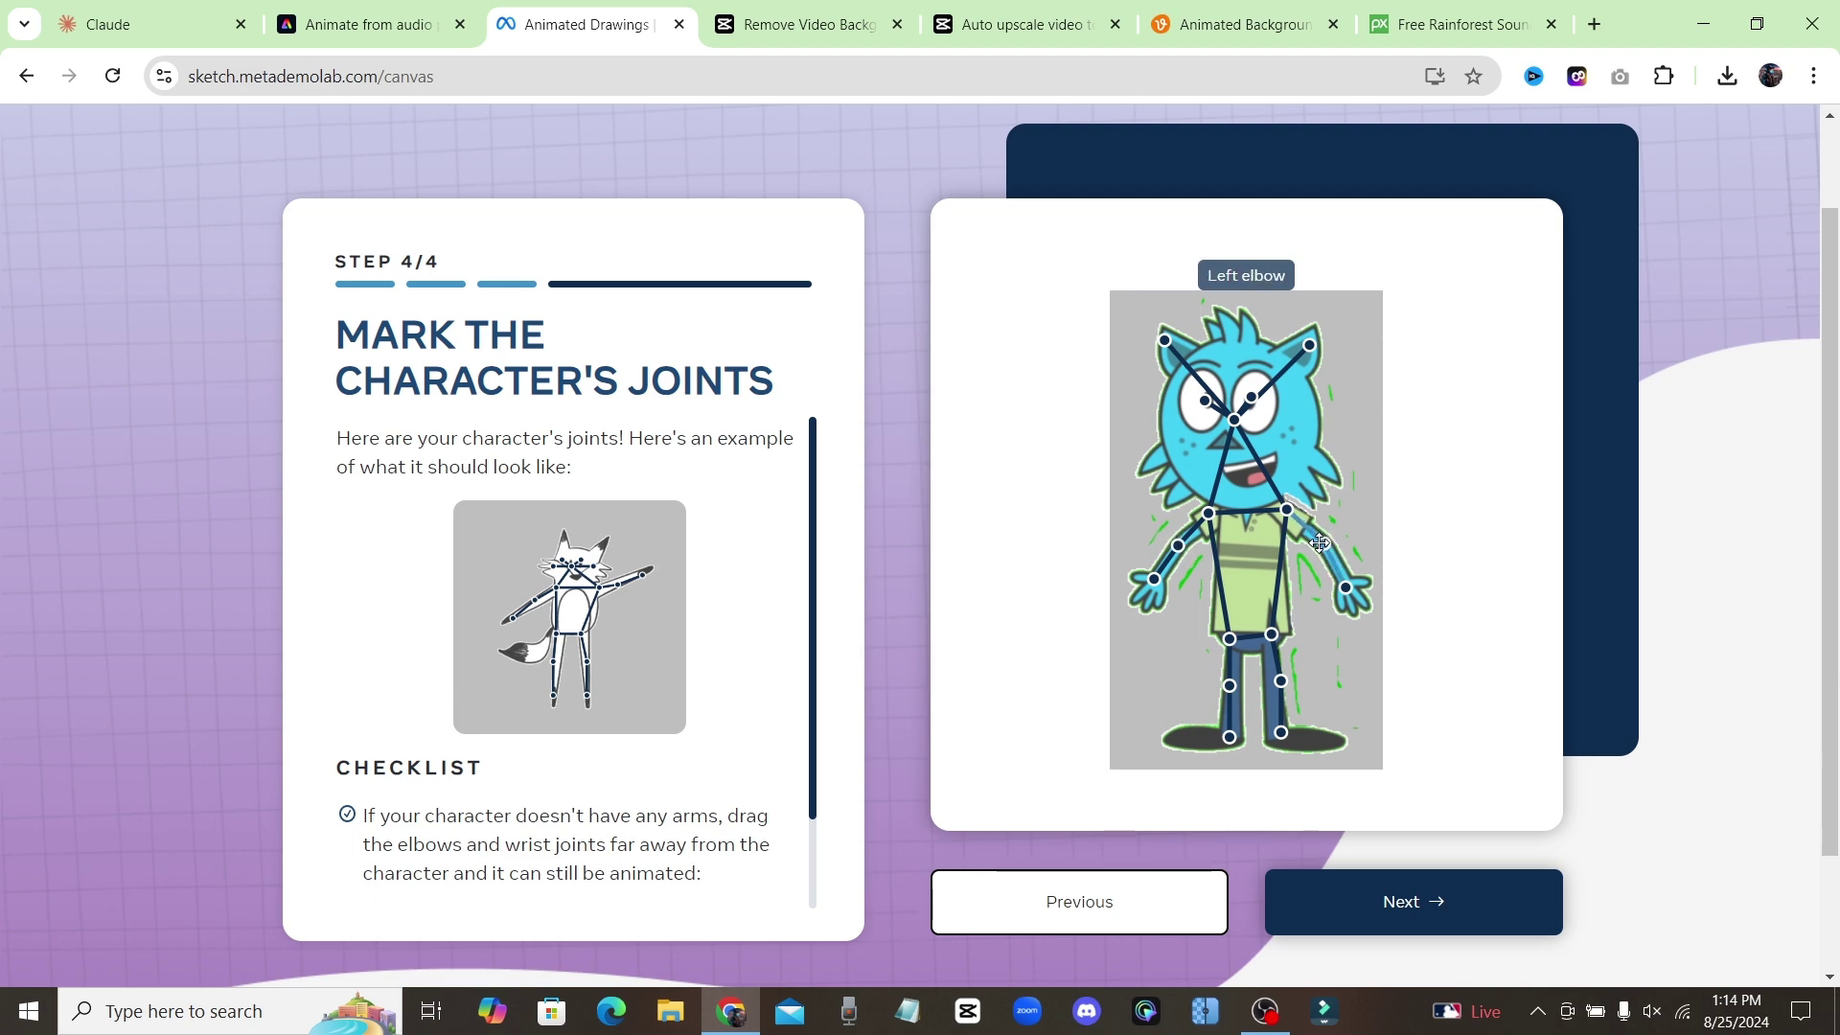
# Generate and download the cat's walking animation, then leave fullscreen playback
pyautogui.click(1390, 914)
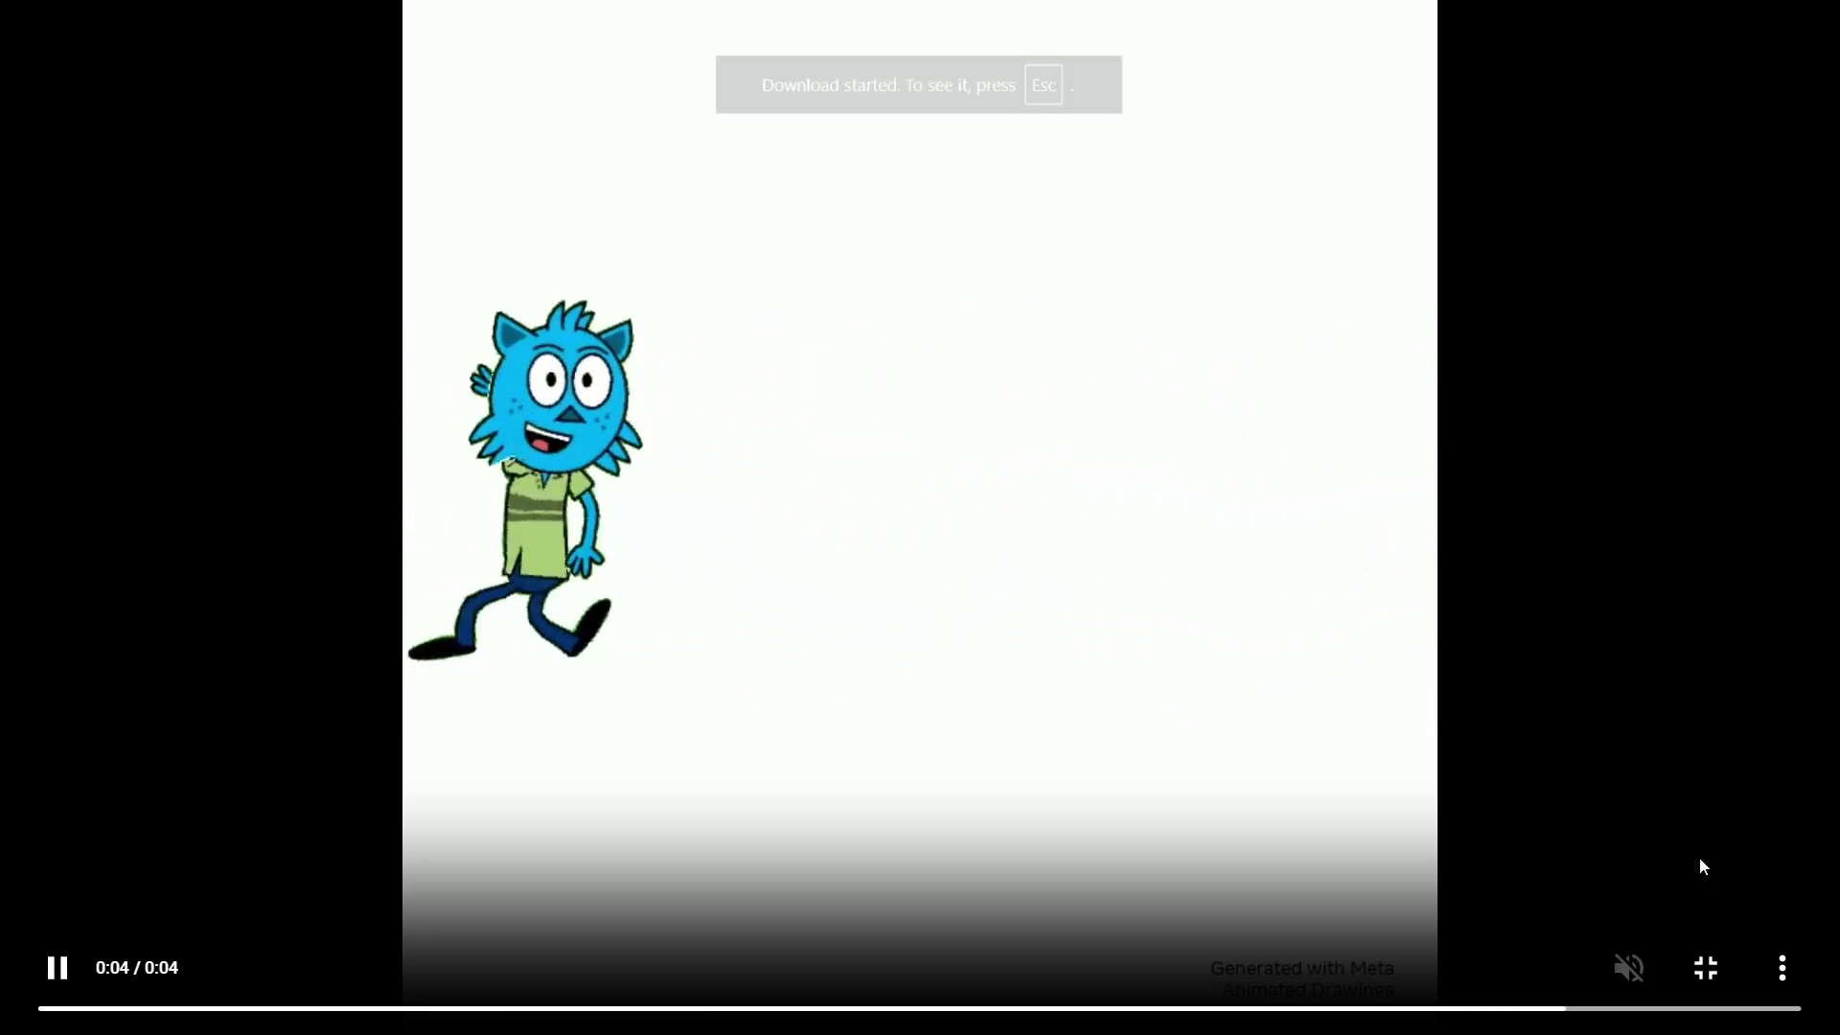
pyautogui.click(1707, 971)
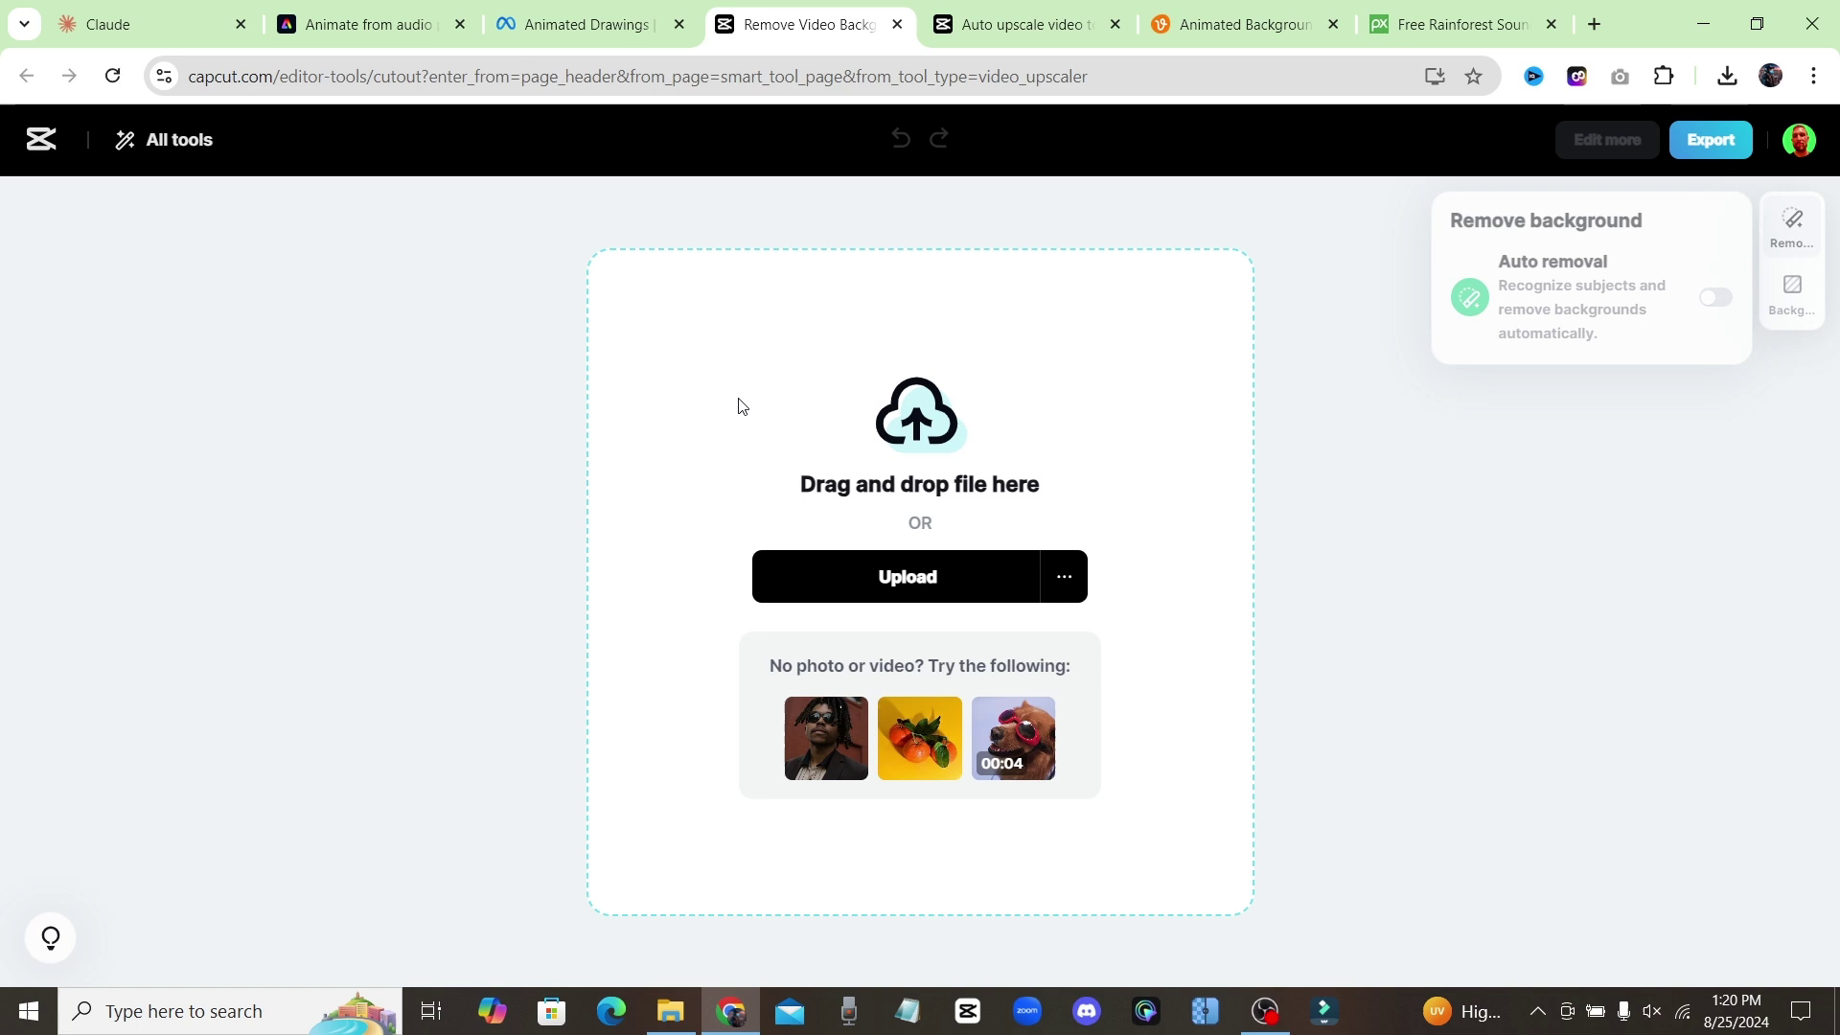
# Upload the walking cat video, give it a bright green background, preview it and bring up export options
pyautogui.click(944, 601)
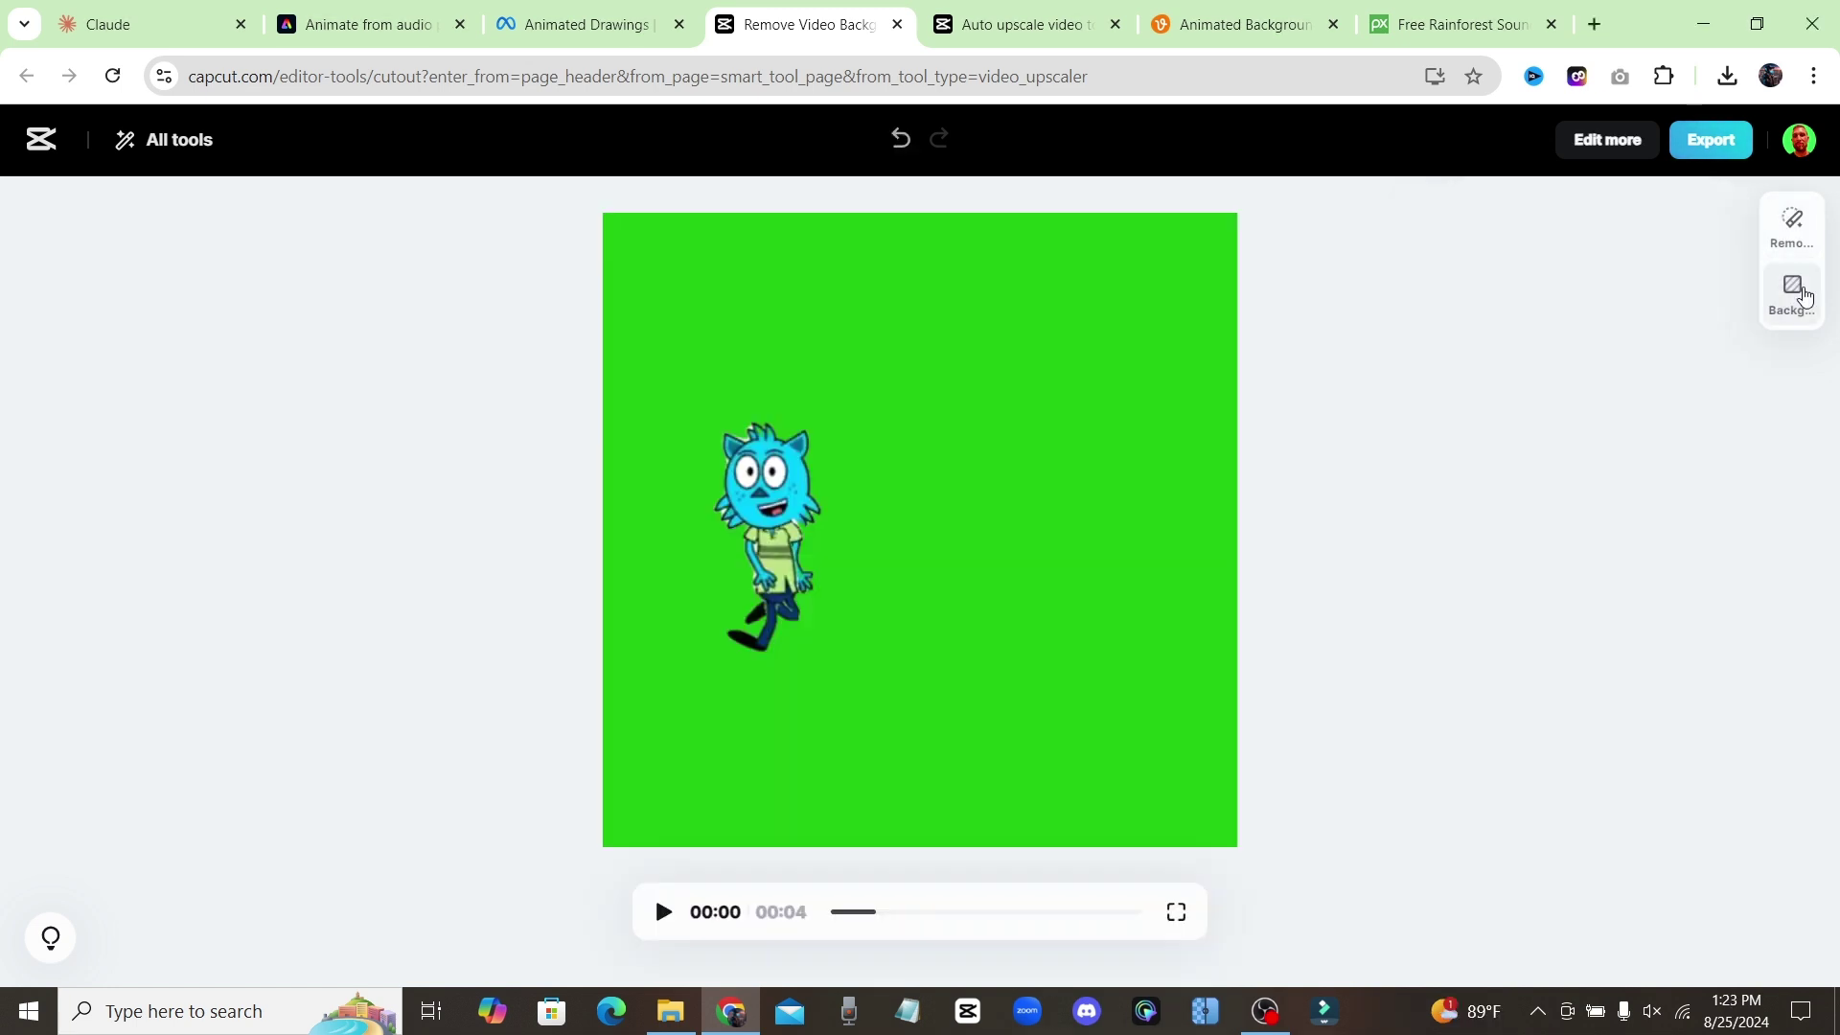
pyautogui.click(1805, 297)
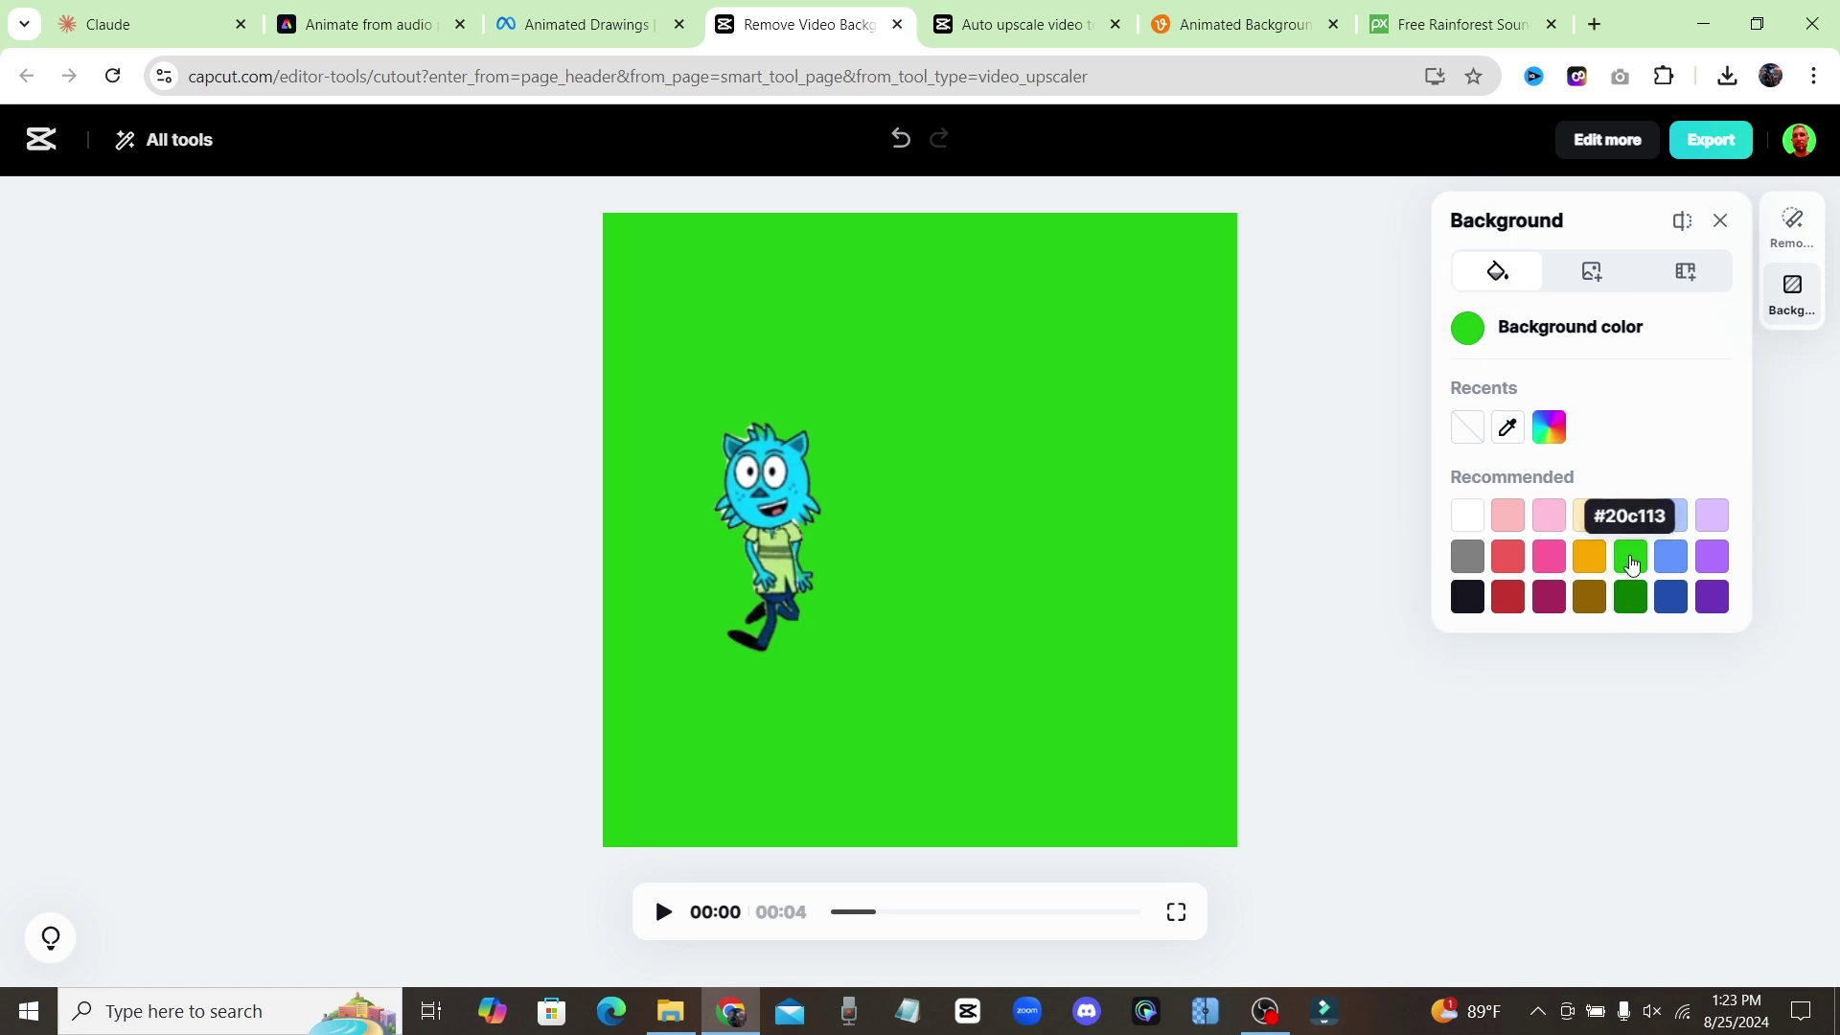
pyautogui.click(1632, 564)
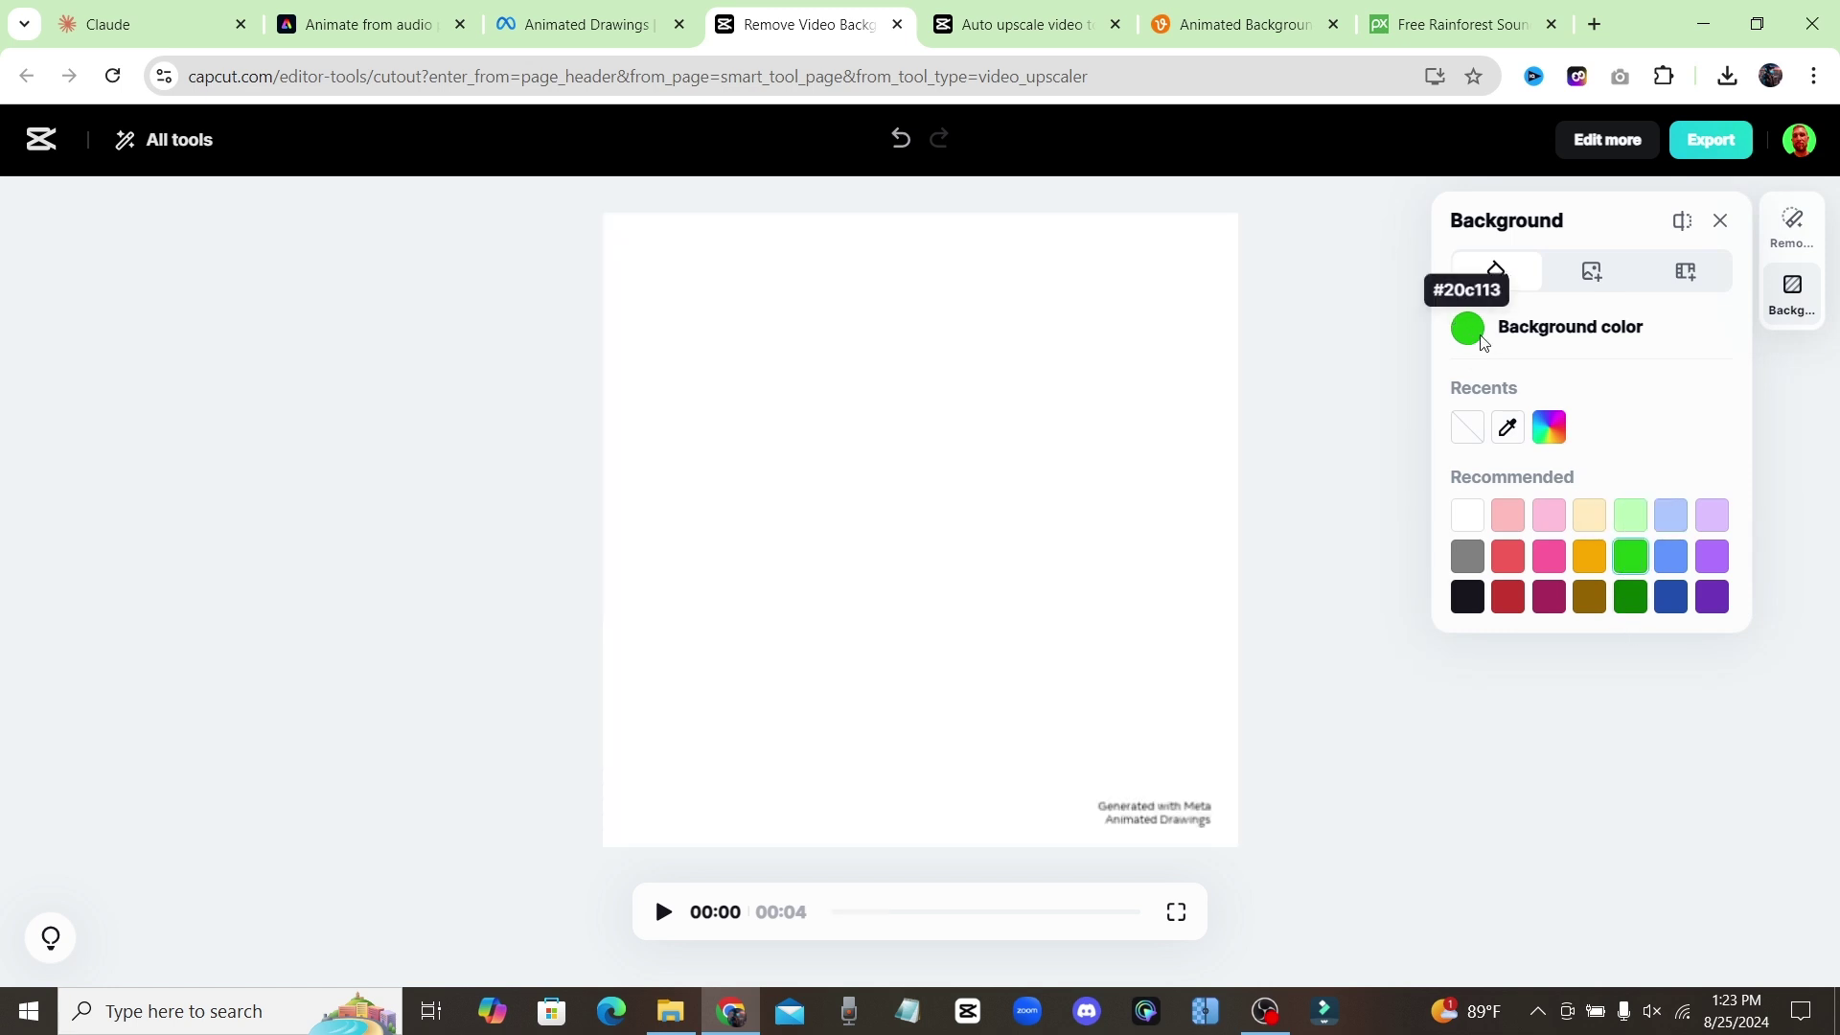
pyautogui.click(662, 911)
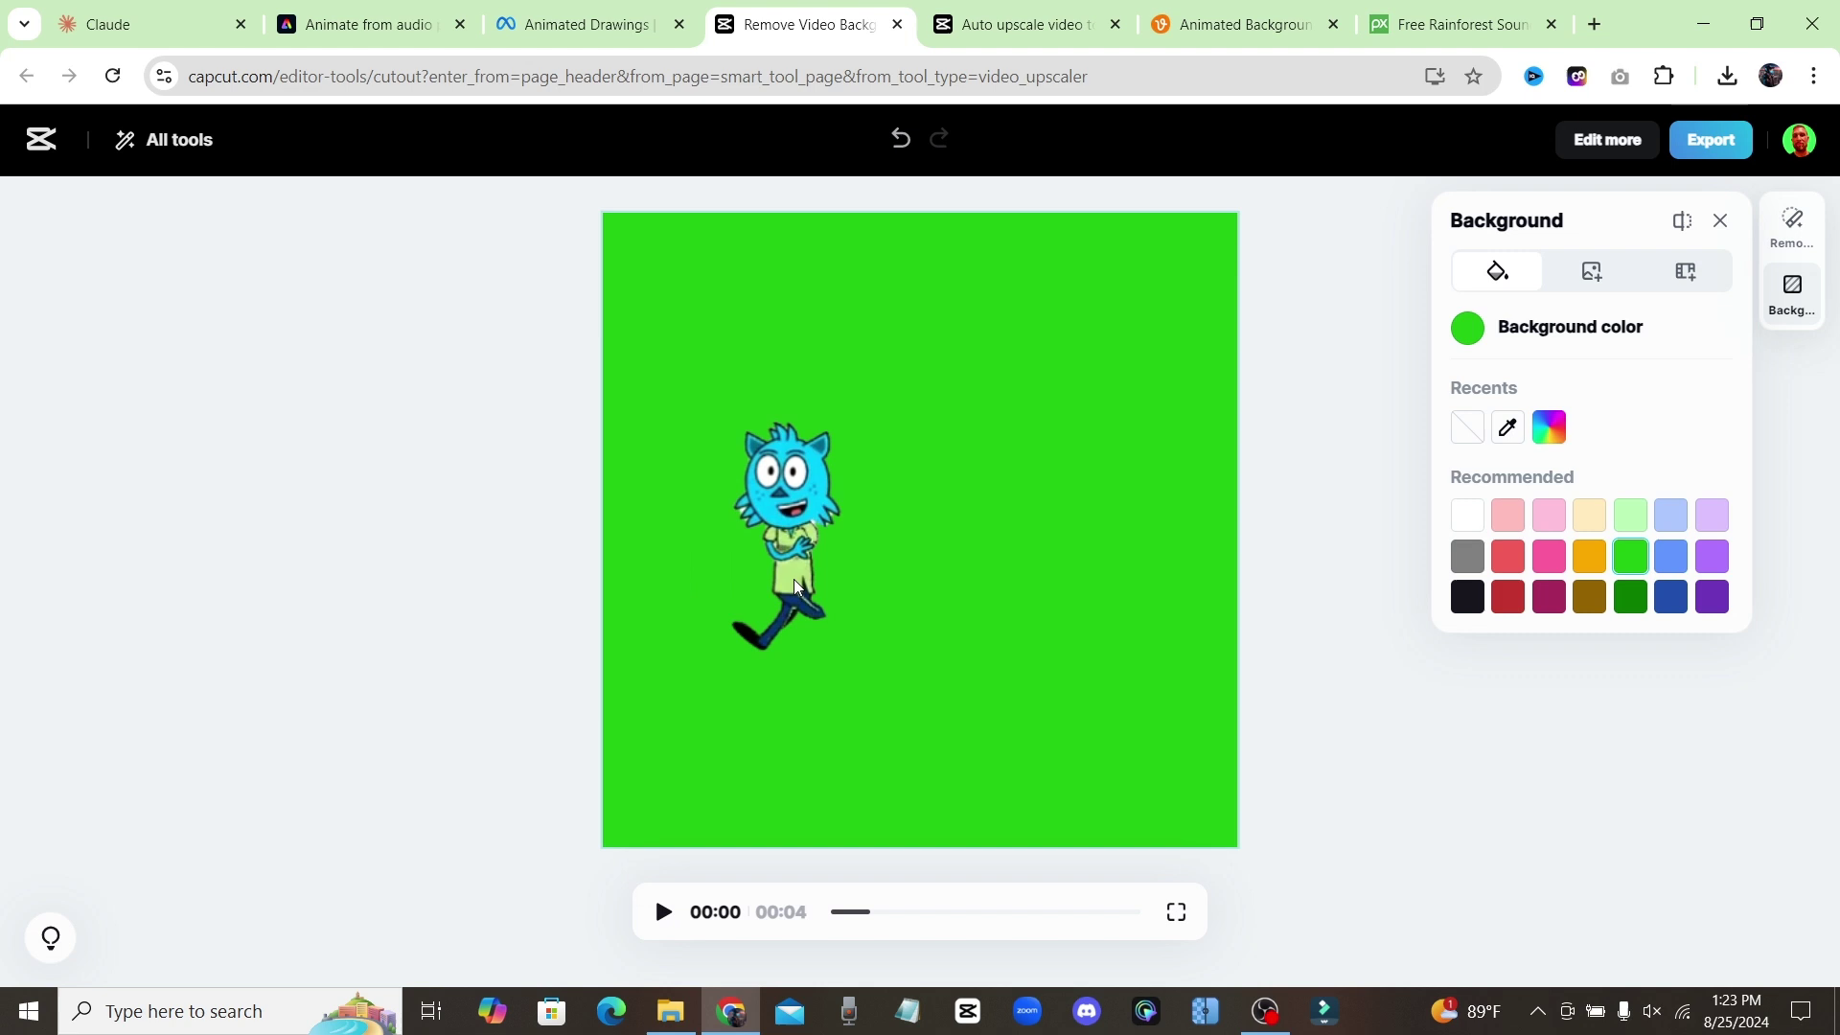
pyautogui.click(1720, 221)
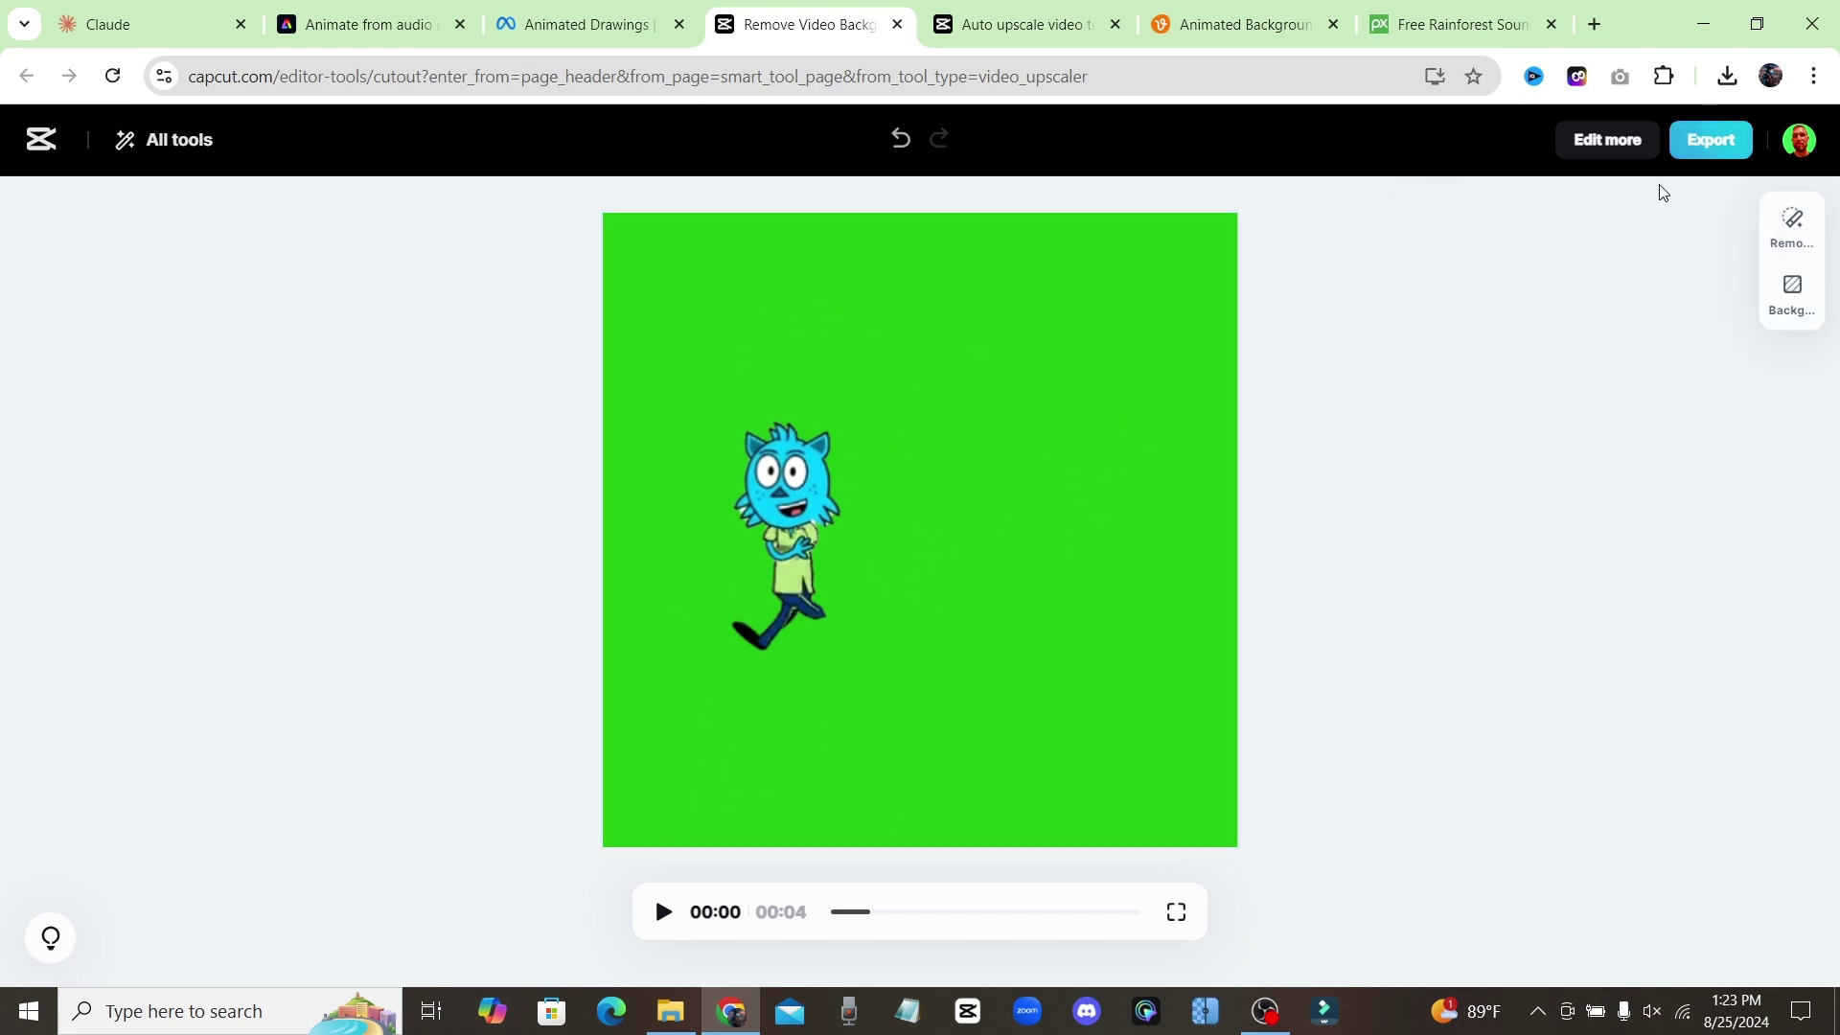
pyautogui.click(1707, 145)
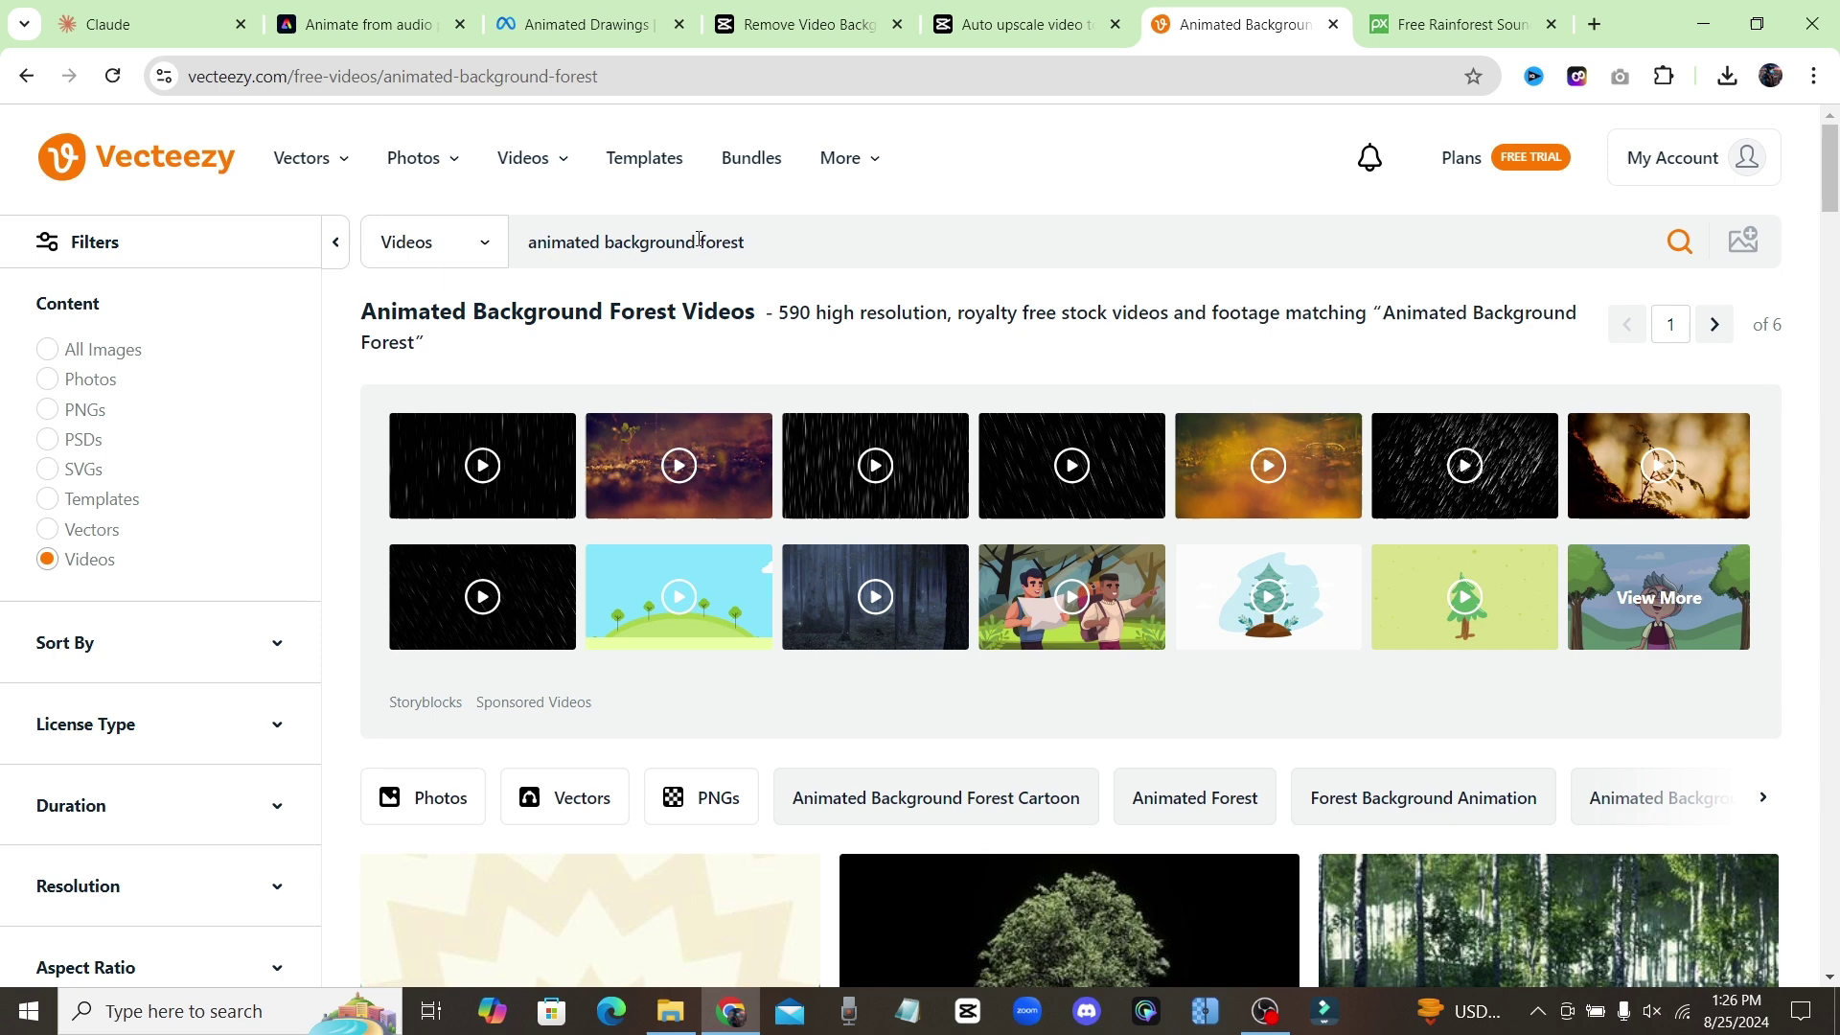
# Filter forest results to Free License, open the wavy river video, and dismiss the Pro offer
pyautogui.scroll(-3, 287, 534)
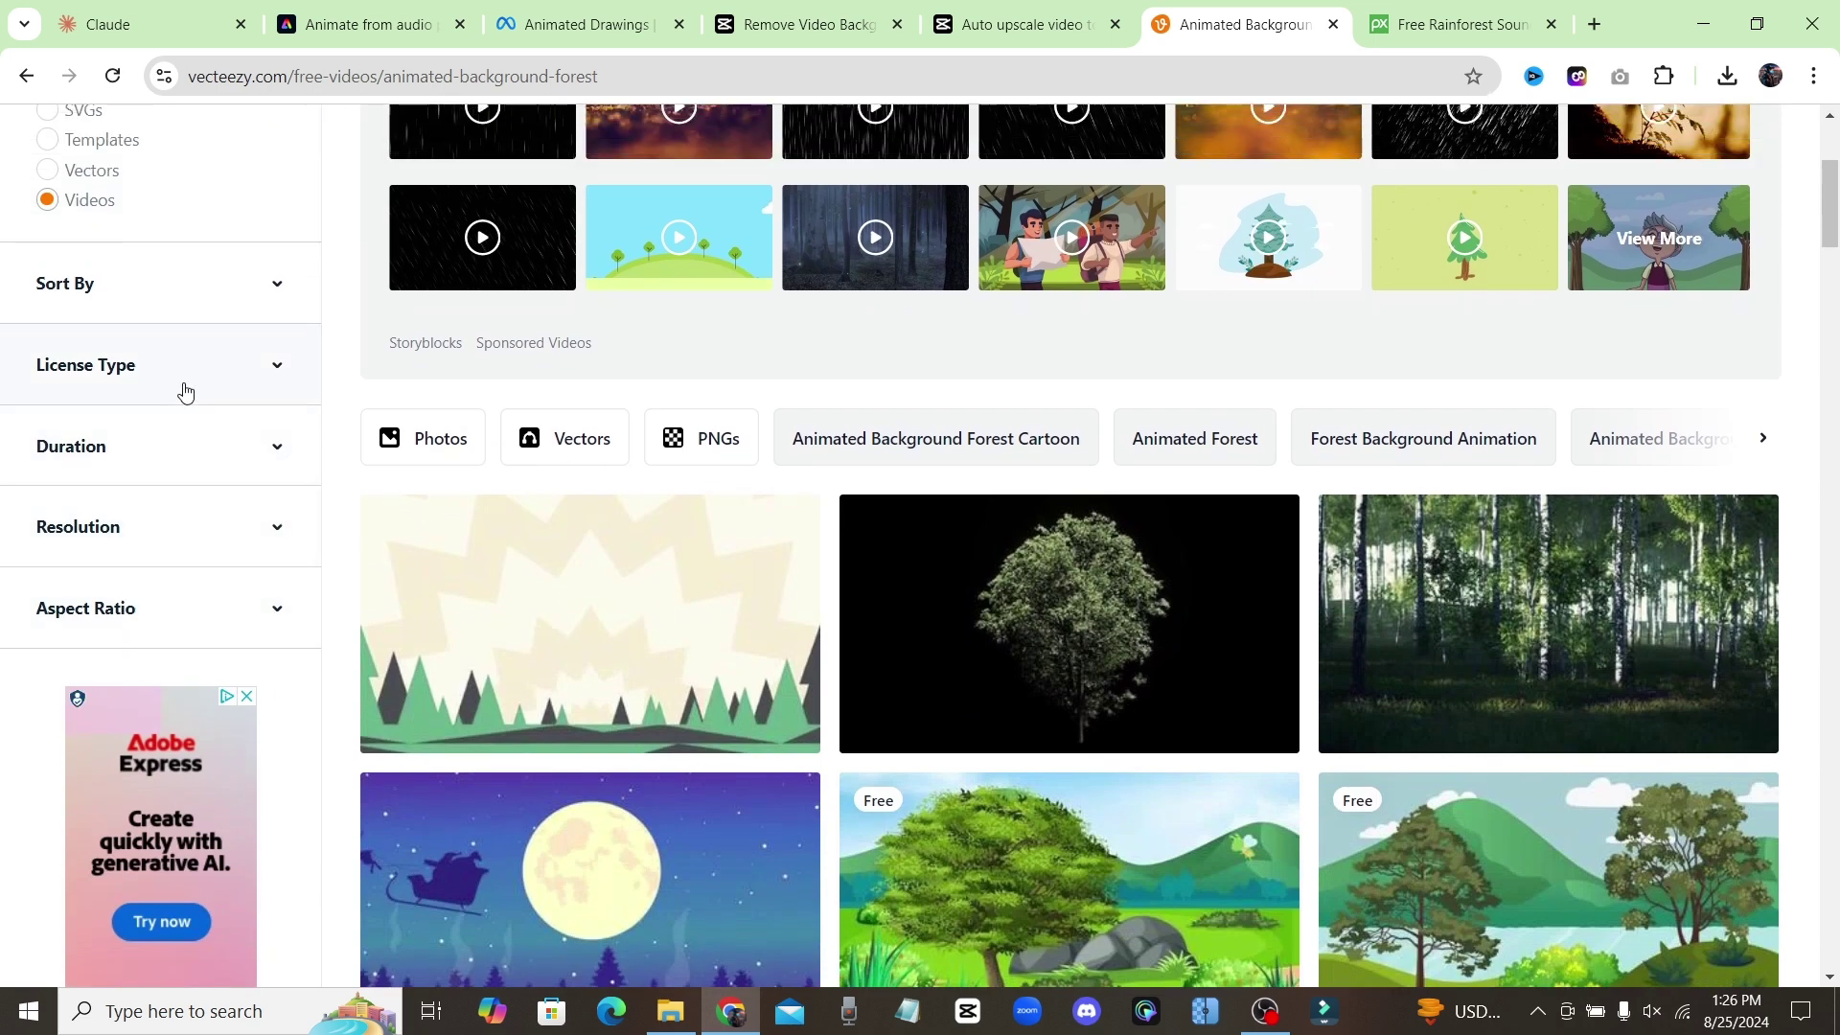
pyautogui.click(185, 389)
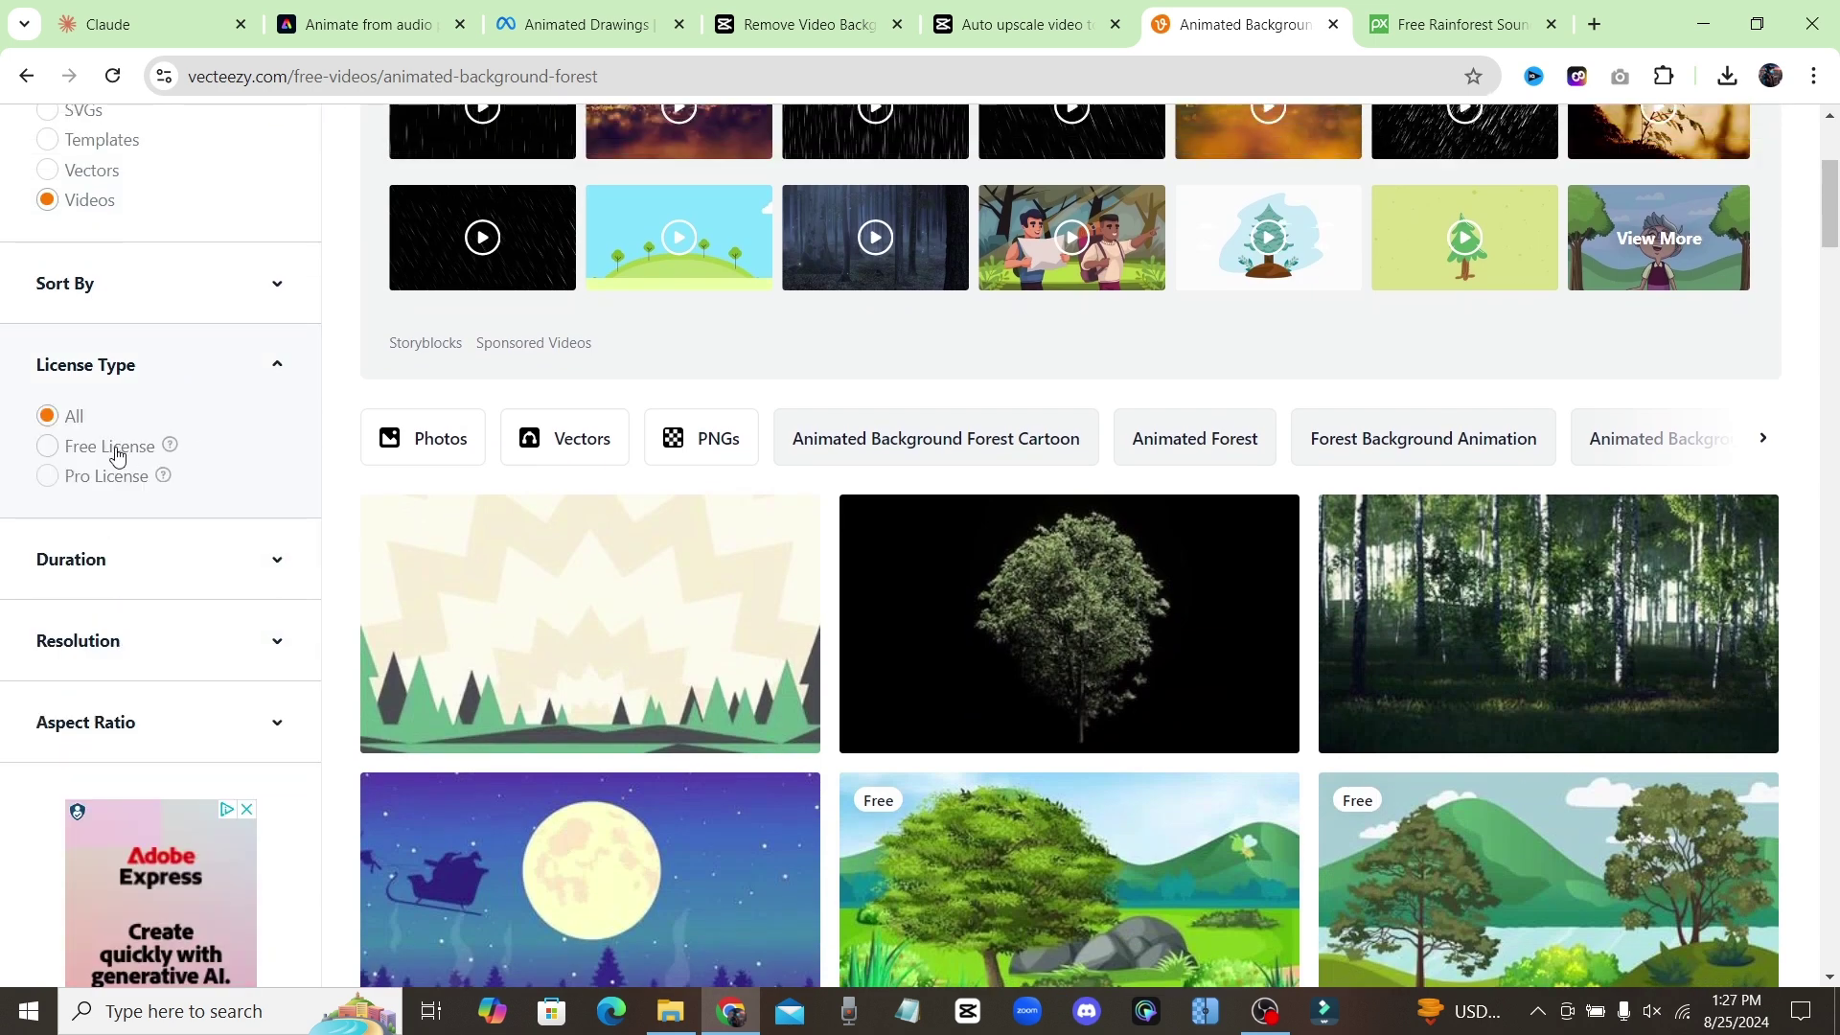
pyautogui.click(48, 447)
pyautogui.scroll(-3, 1162, 744)
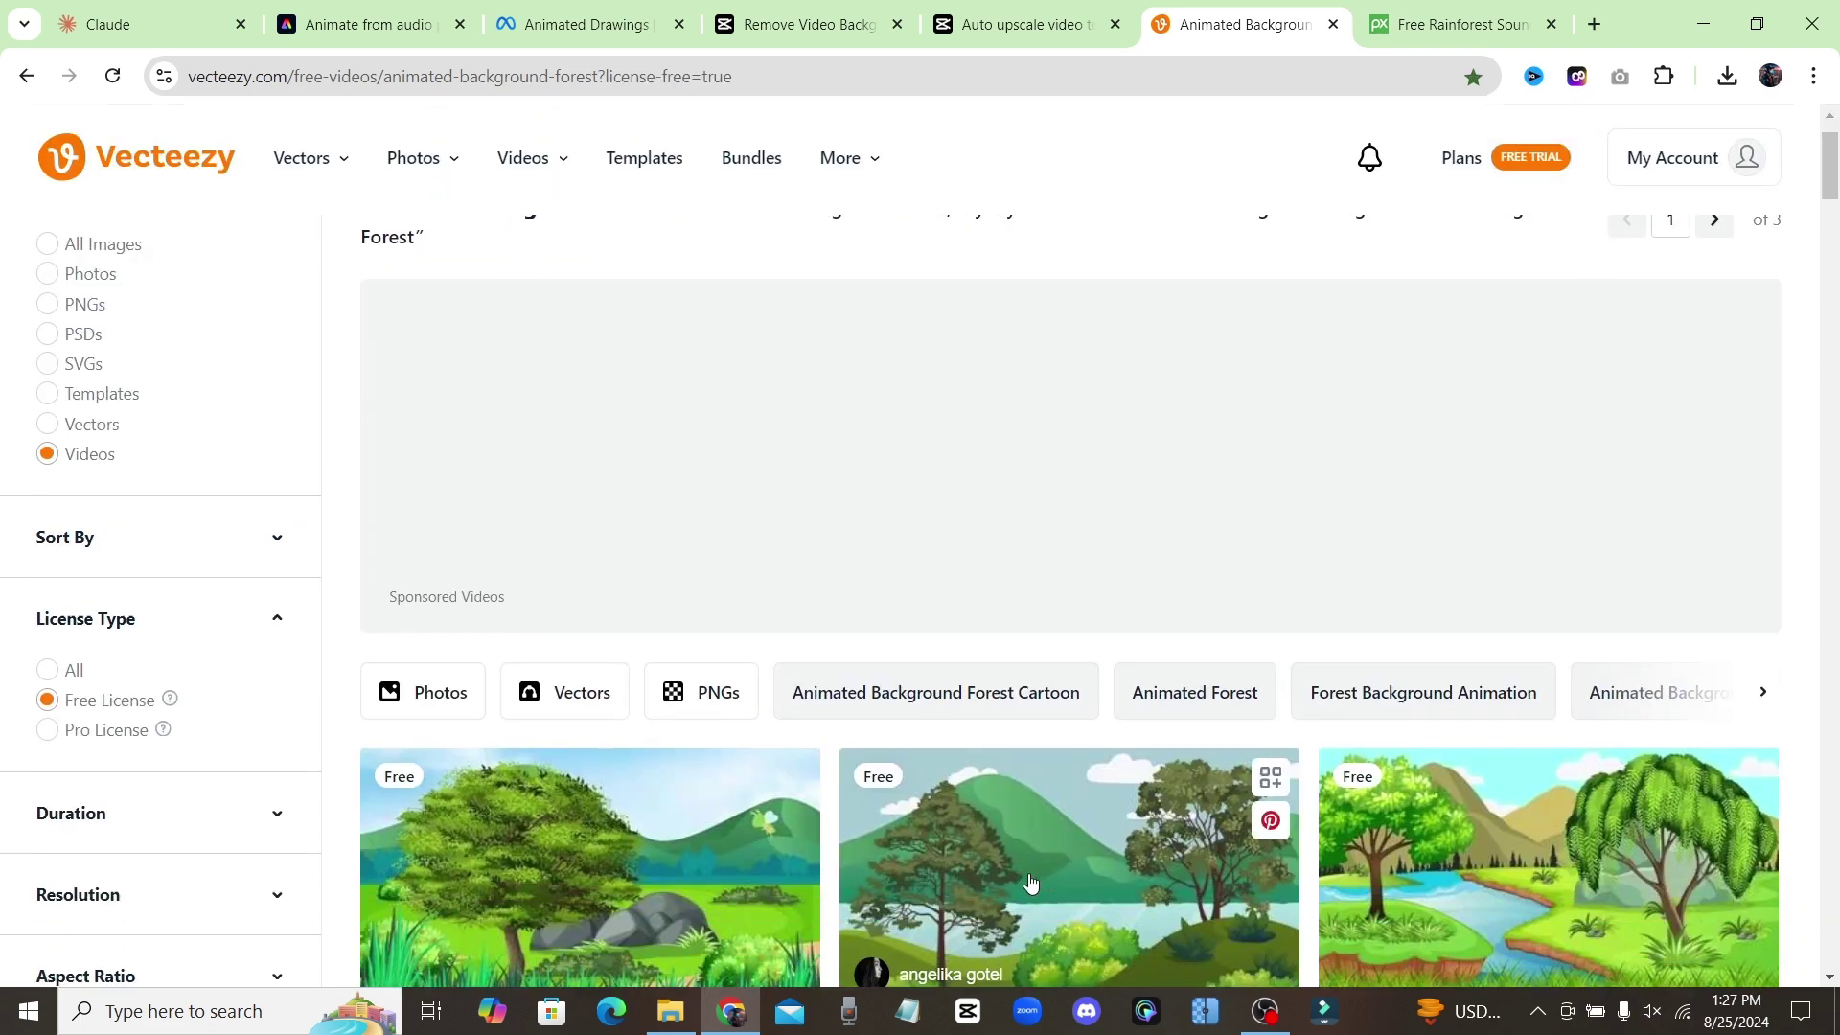
pyautogui.scroll(-2, 875, 793)
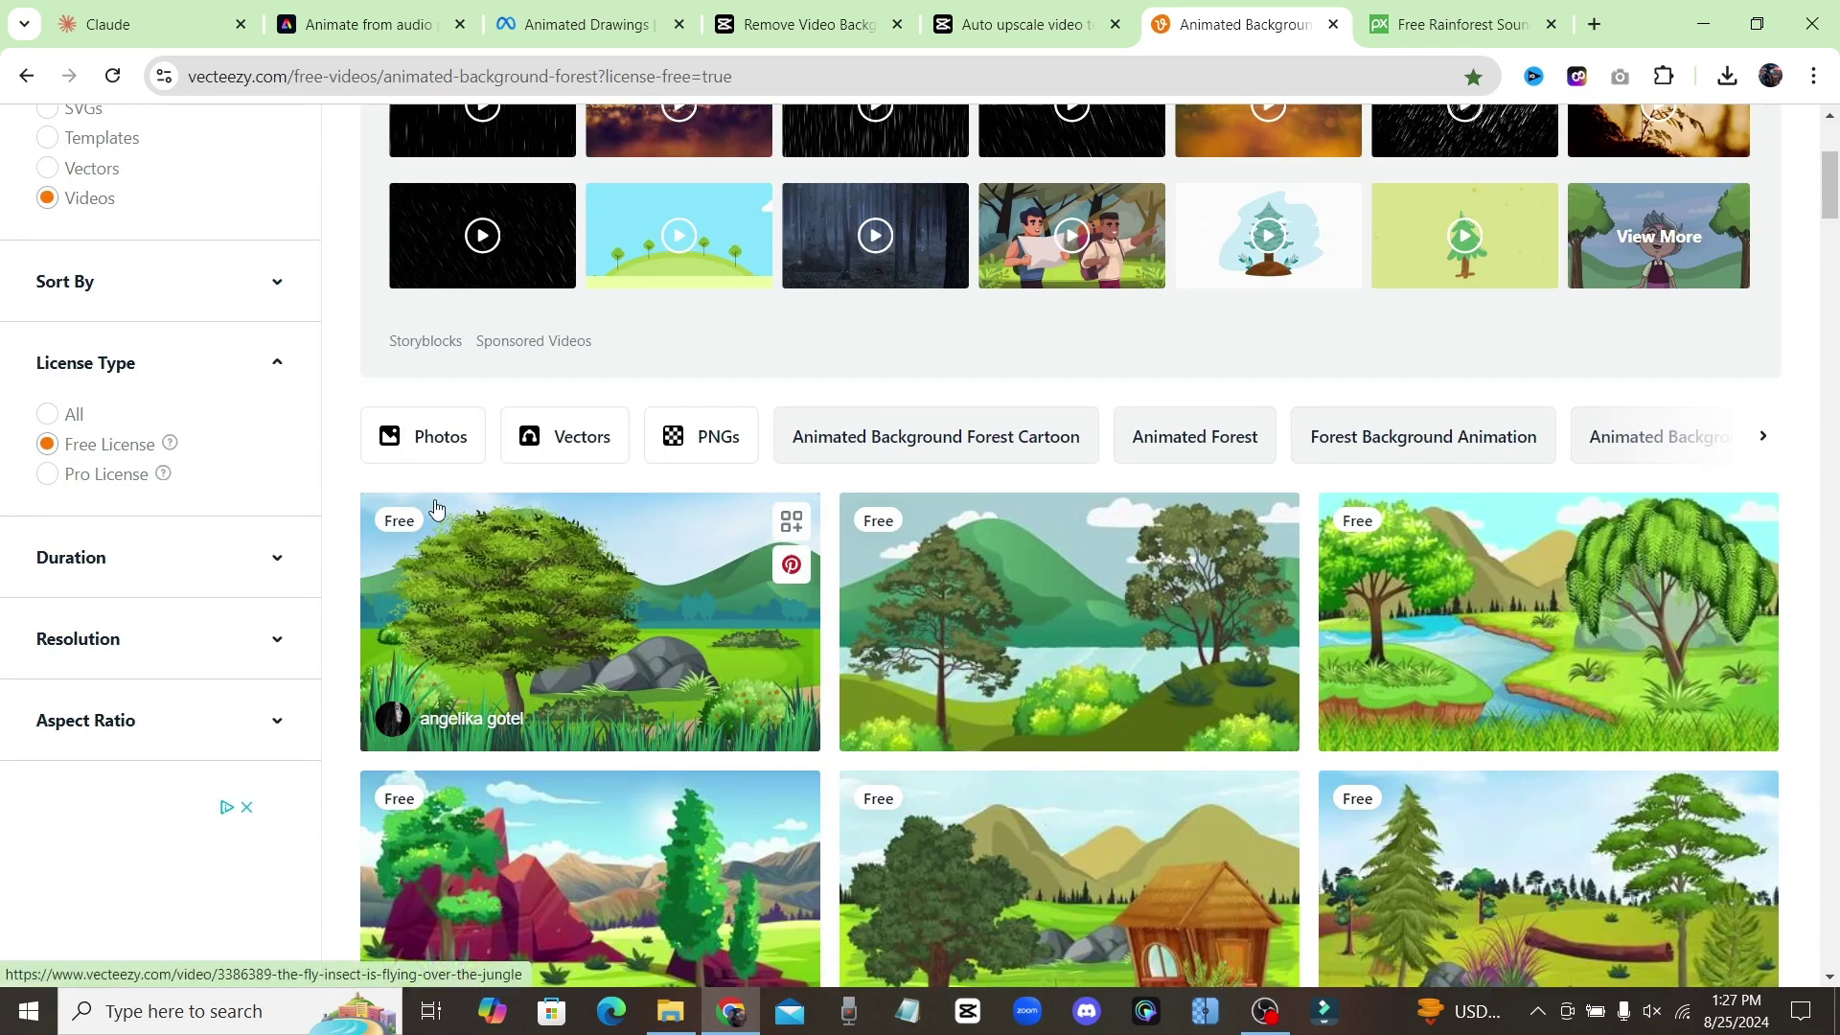
pyautogui.scroll(-2, 739, 641)
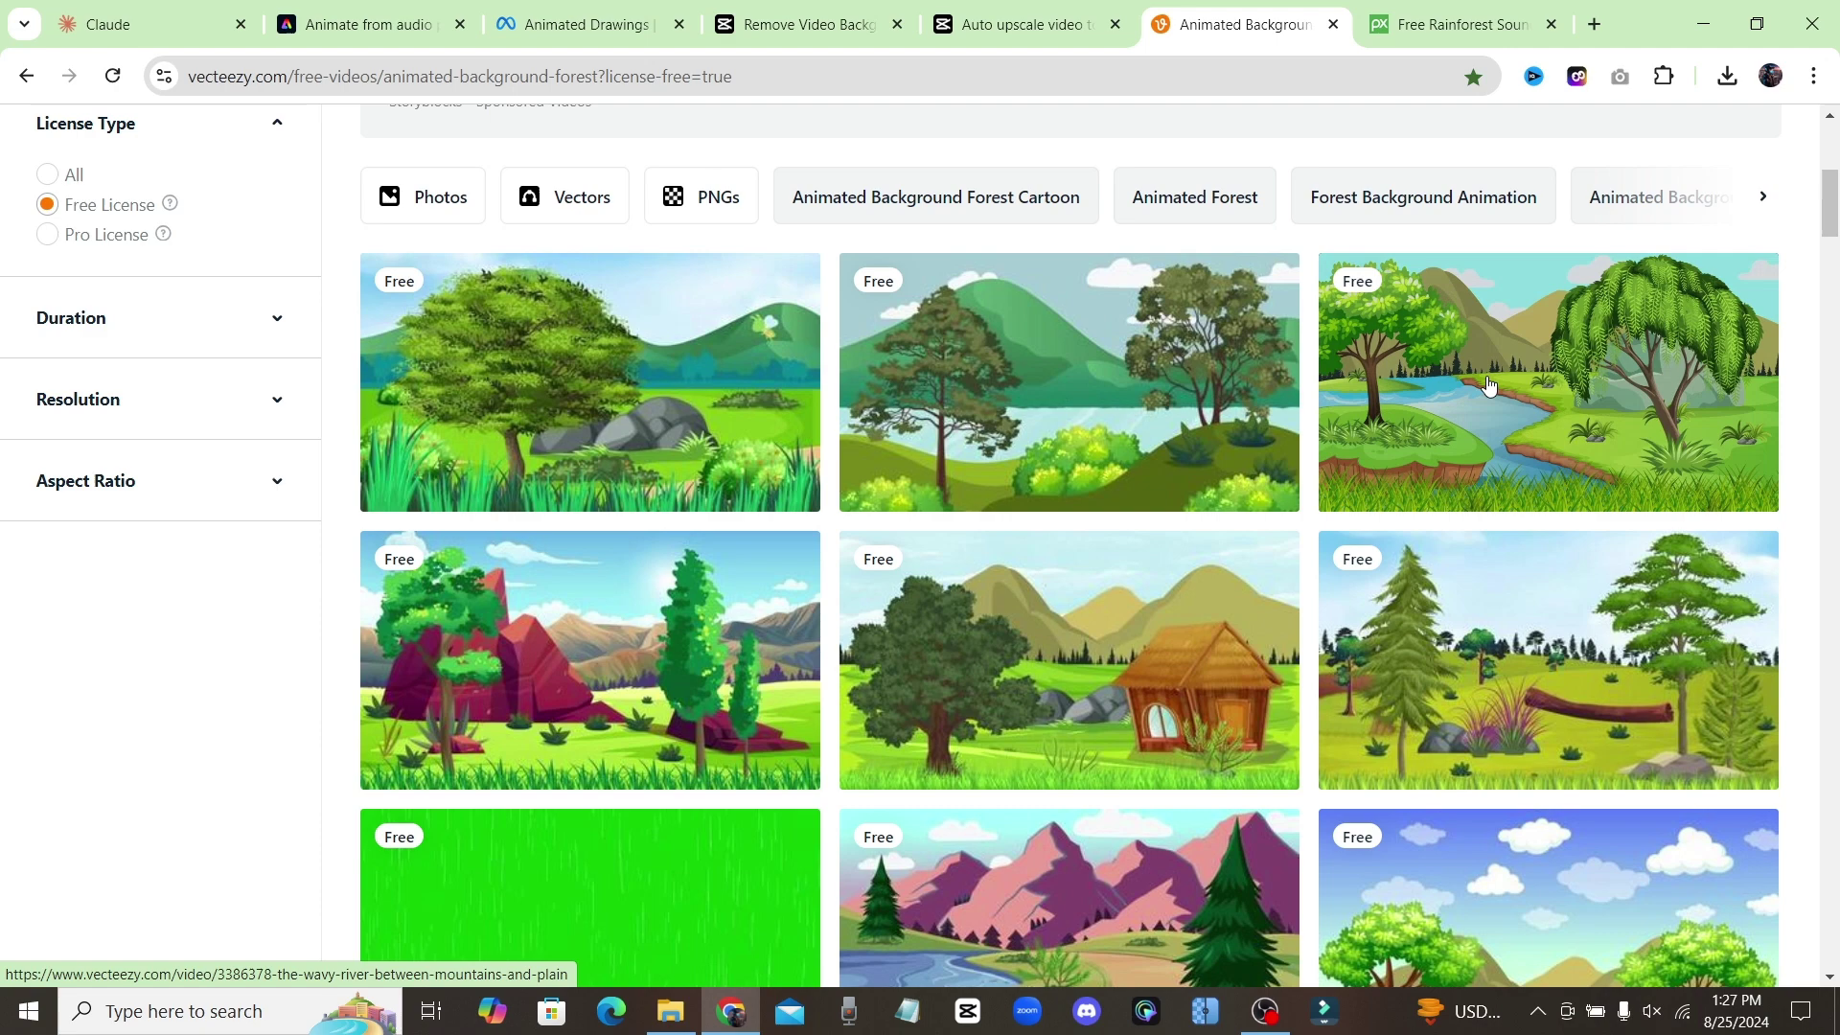
pyautogui.click(1503, 410)
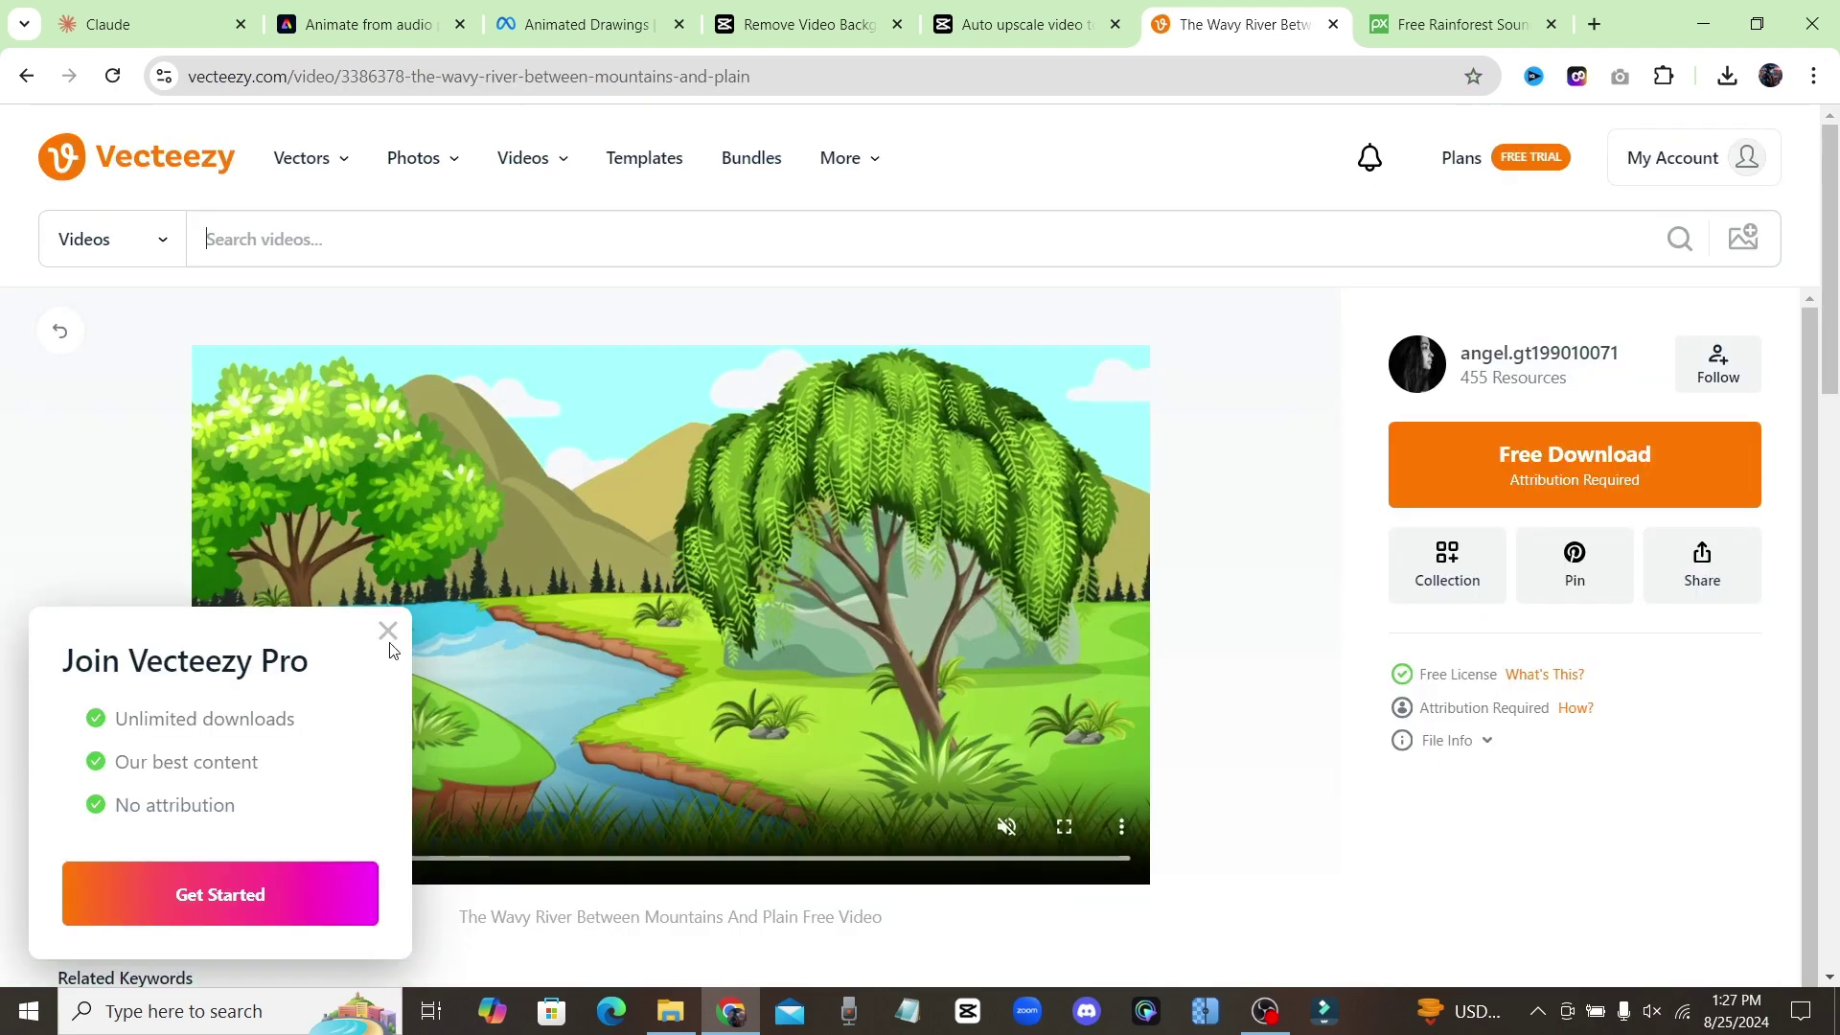
pyautogui.click(387, 629)
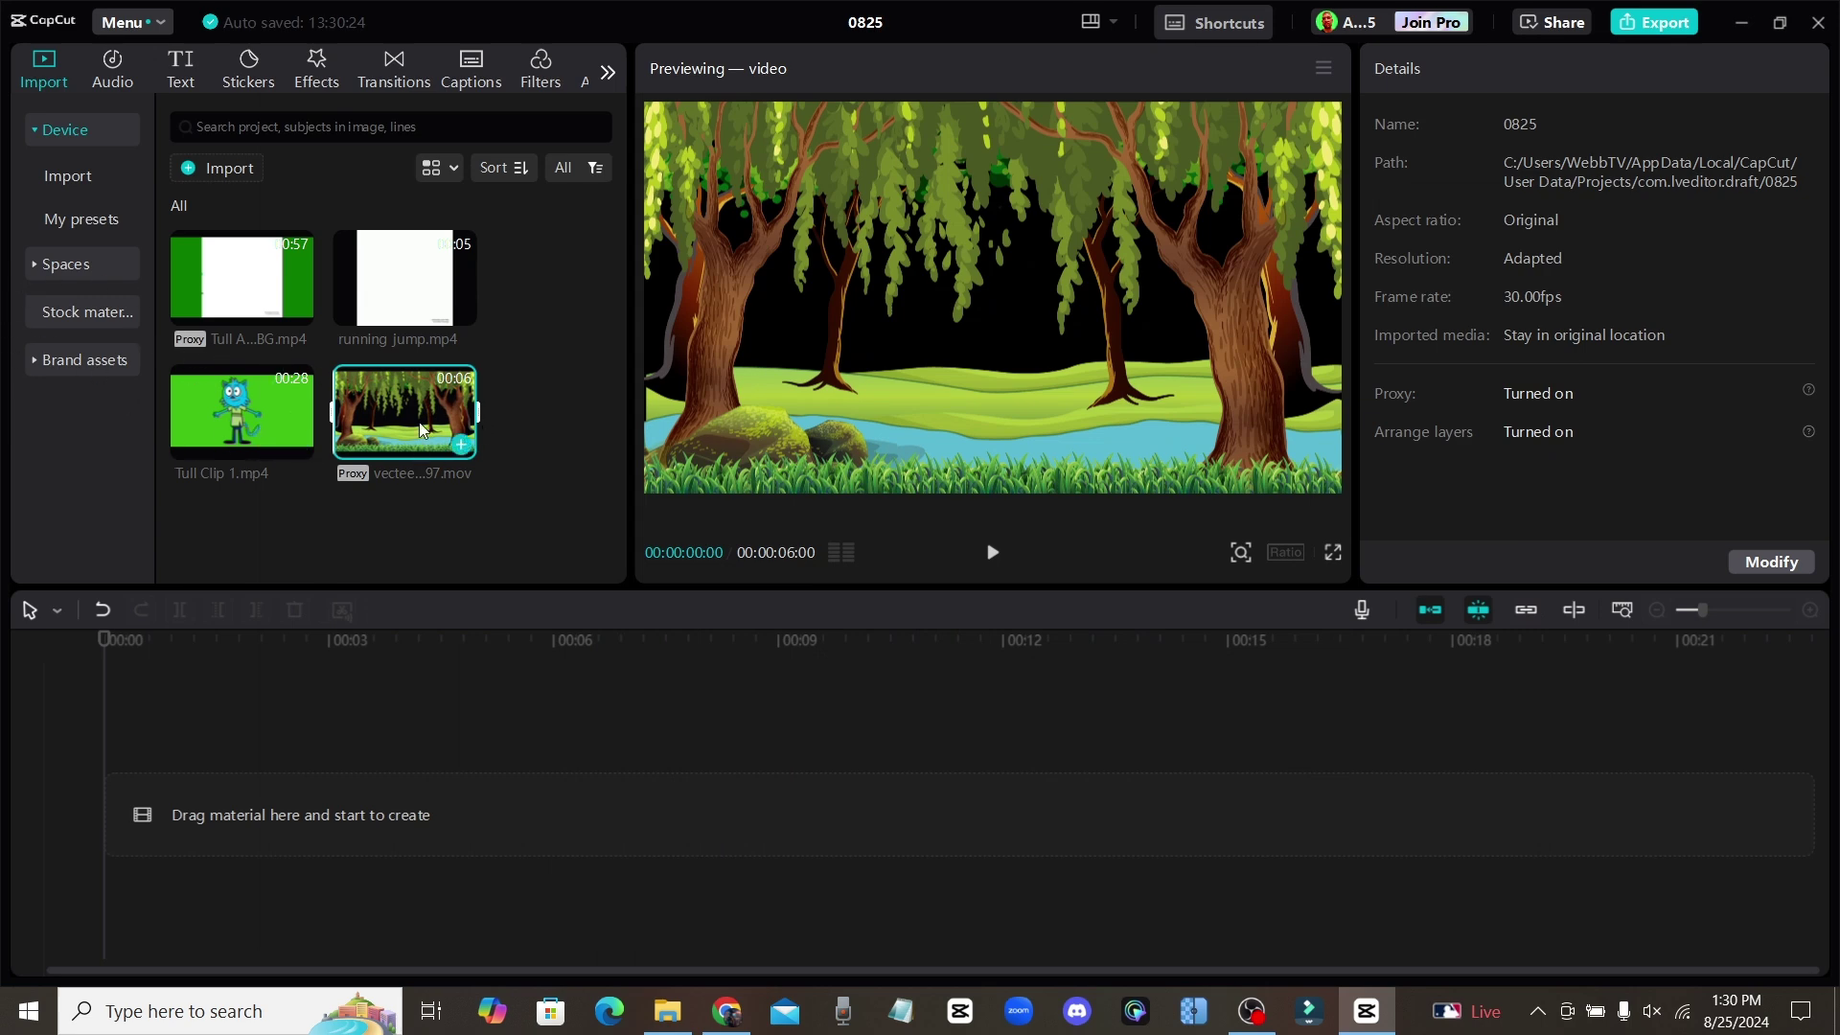
# Place the forest lake clip on the timeline with Tull Clip 1.mp4 on a track above it
pyautogui.moveTo(418, 399); pyautogui.dragTo(229, 805)
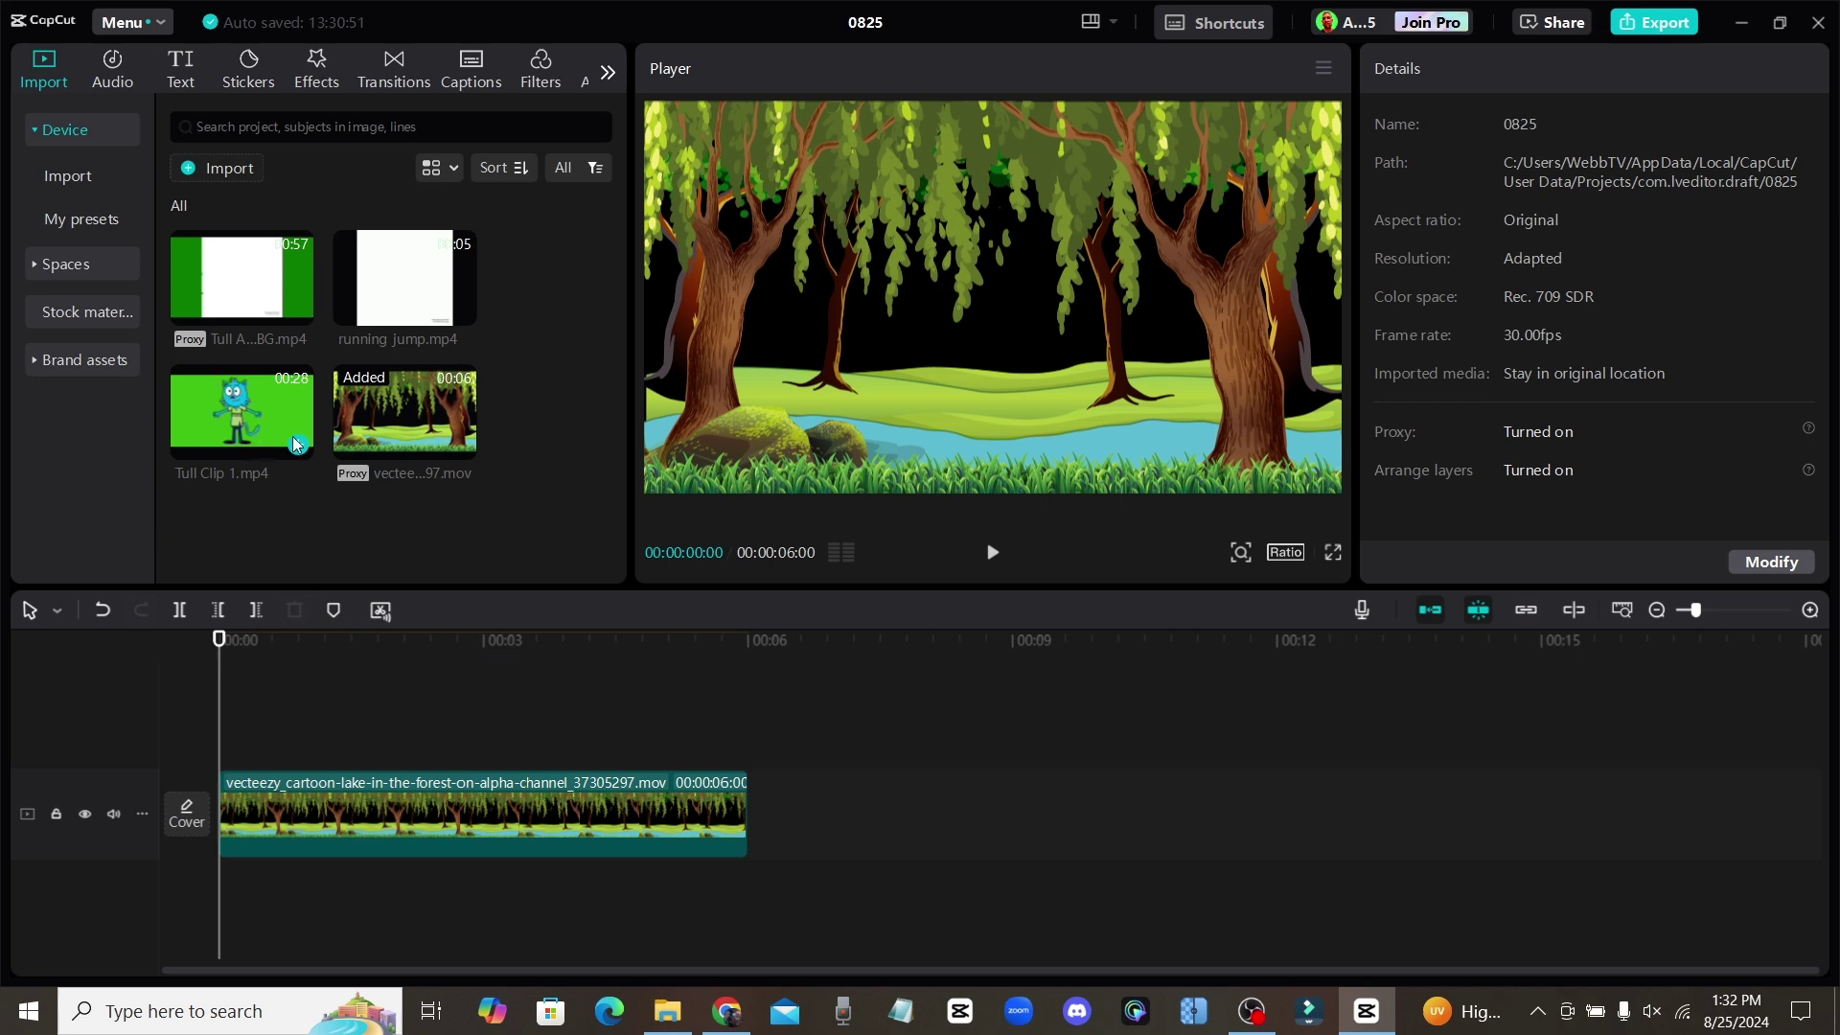
pyautogui.moveTo(214, 402); pyautogui.dragTo(228, 743)
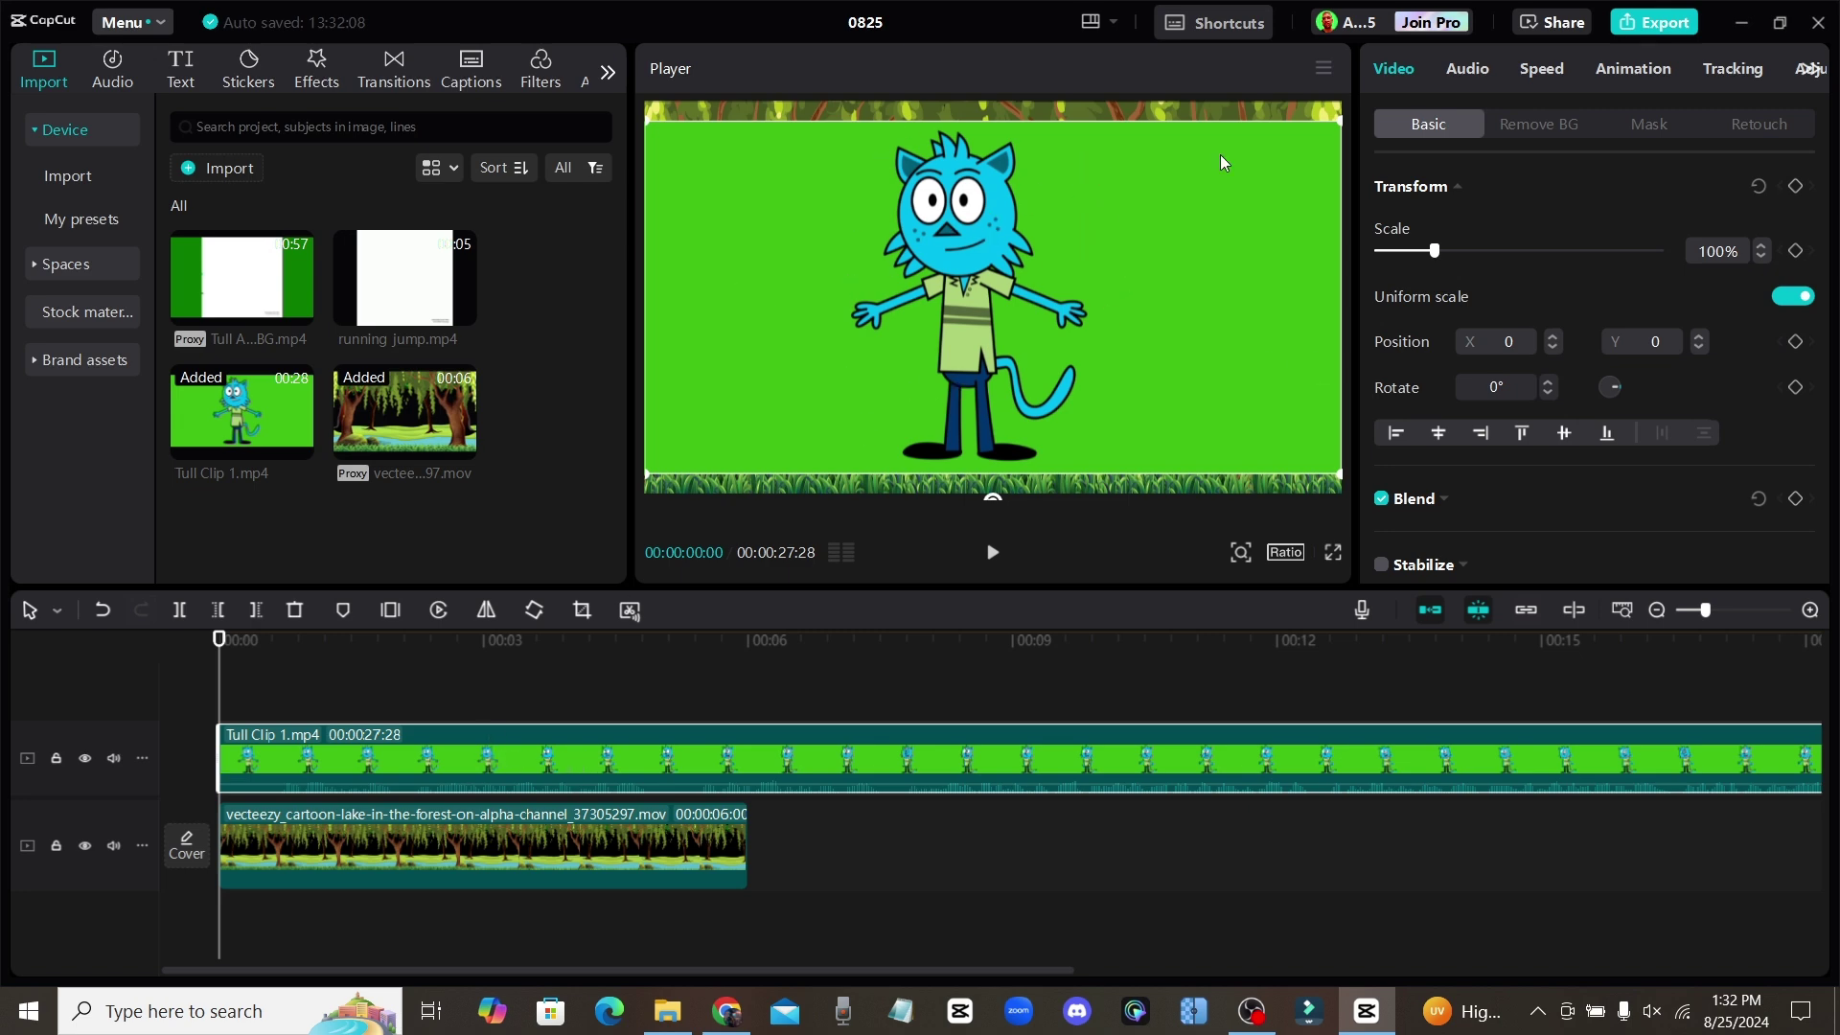
# Enable chroma key on the cat clip and pick the green so the forest shows through
pyautogui.click(1528, 125)
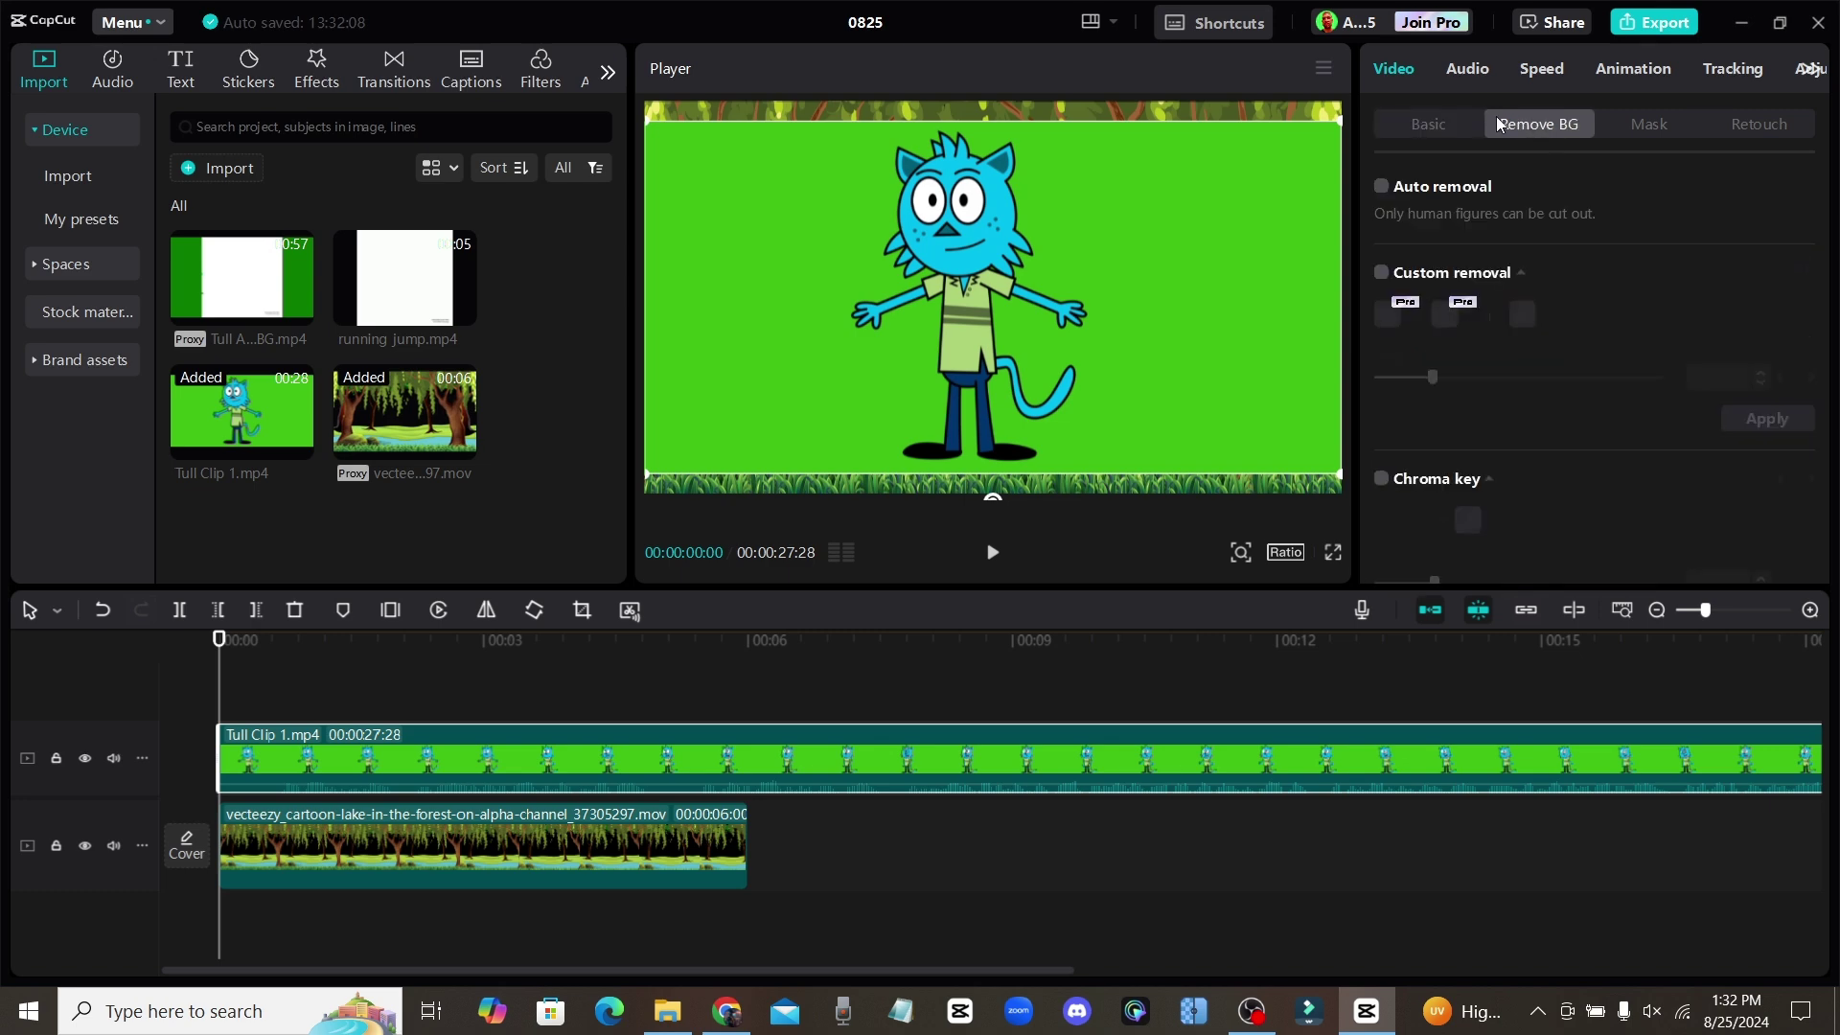
pyautogui.click(1382, 479)
pyautogui.click(1164, 255)
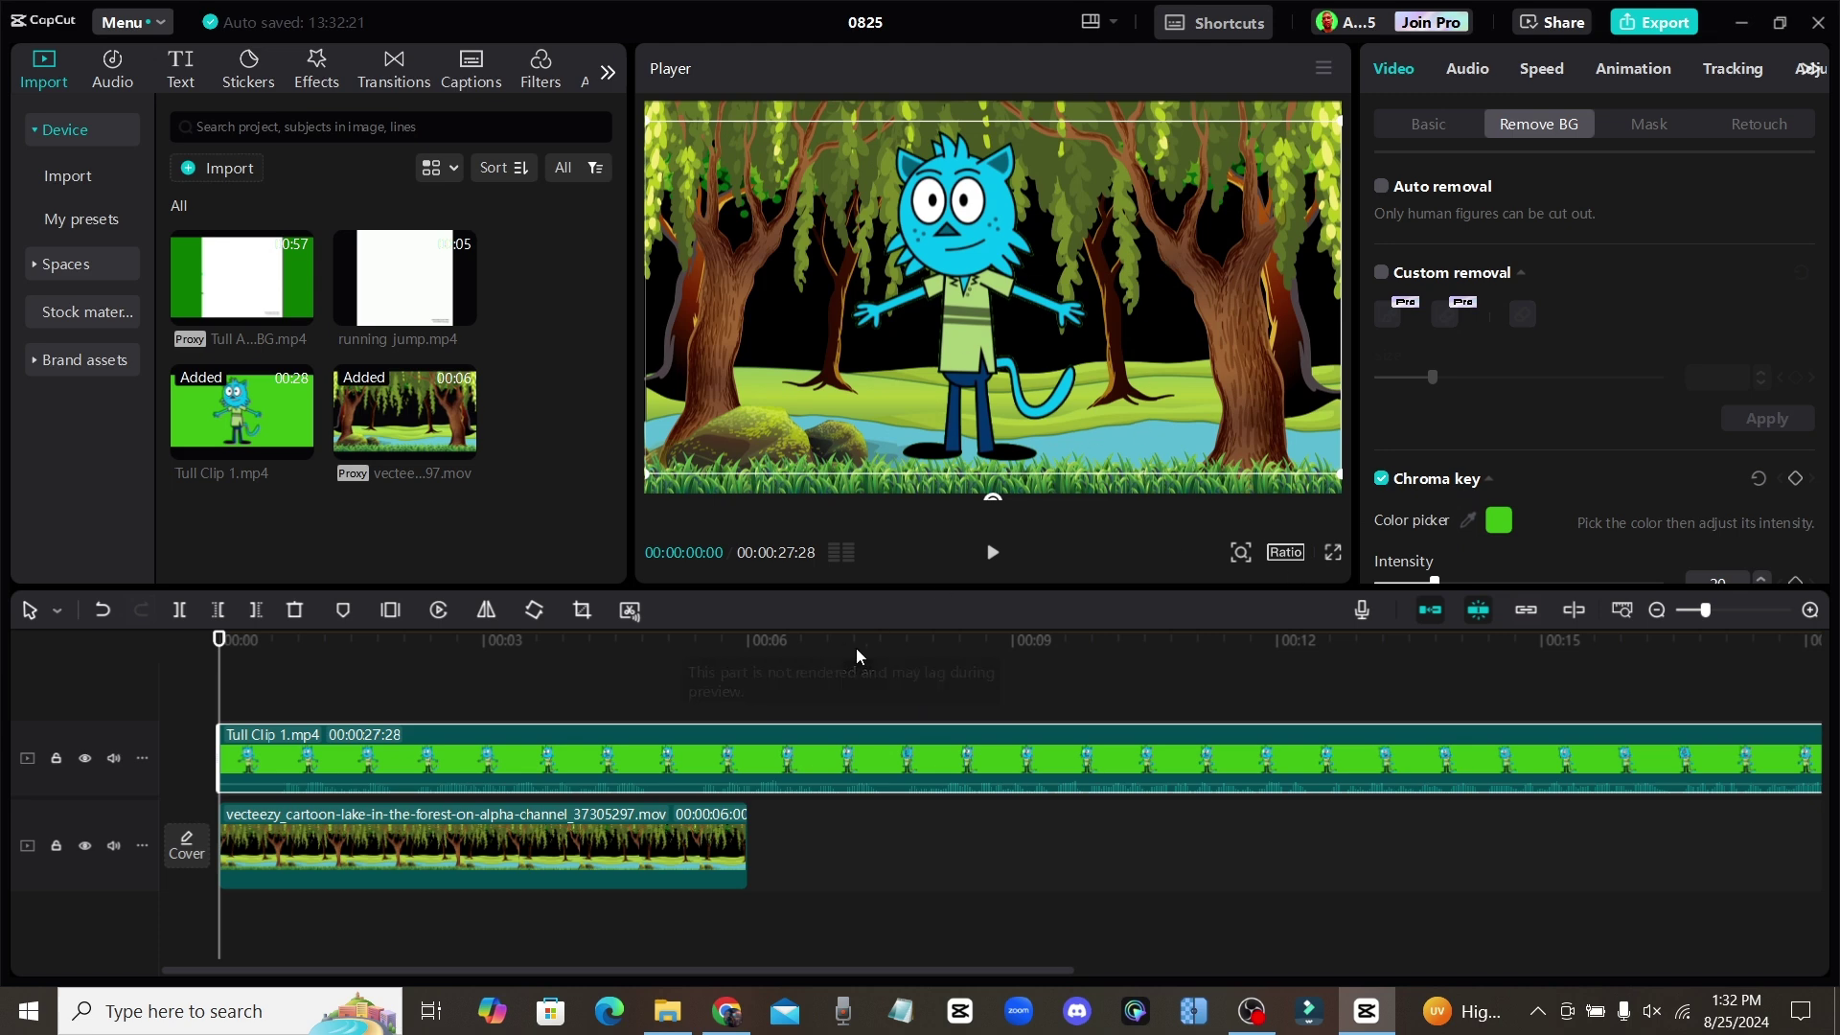
# Shrink the cat and position it in the forest clearing
pyautogui.moveTo(1125, 309); pyautogui.dragTo(1063, 271)
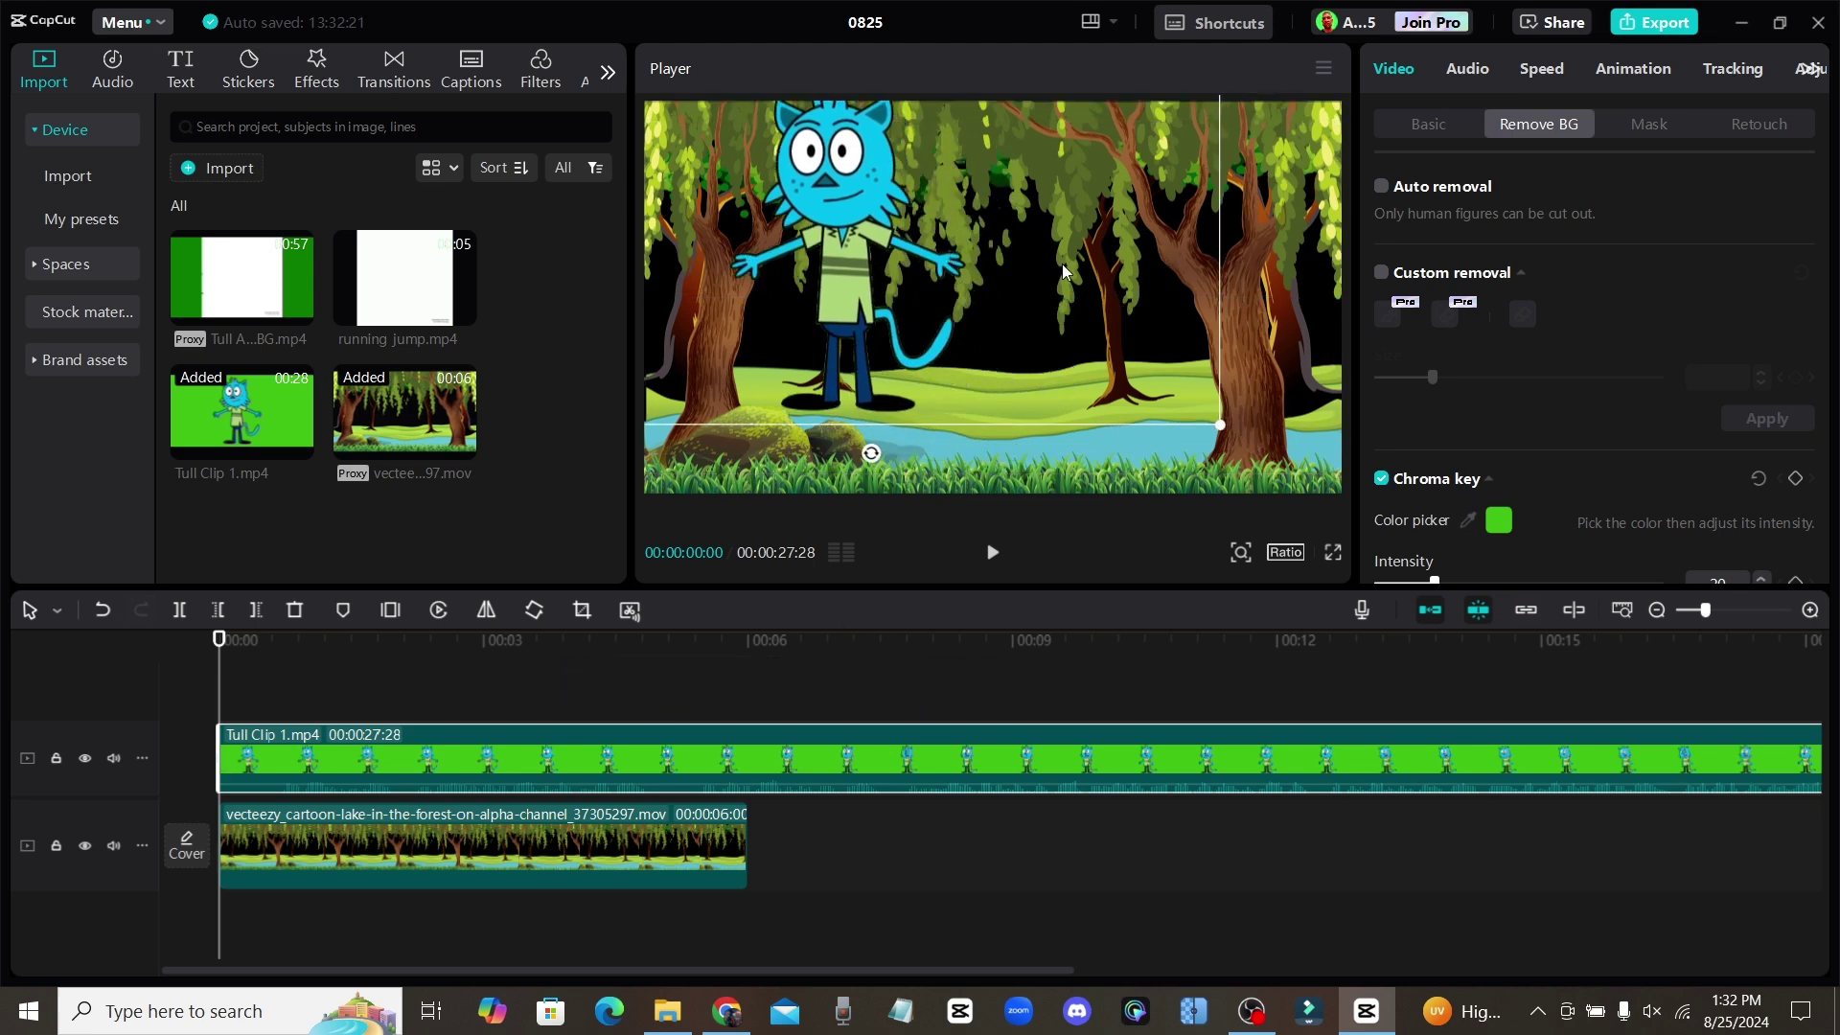
pyautogui.moveTo(1220, 425); pyautogui.dragTo(912, 287)
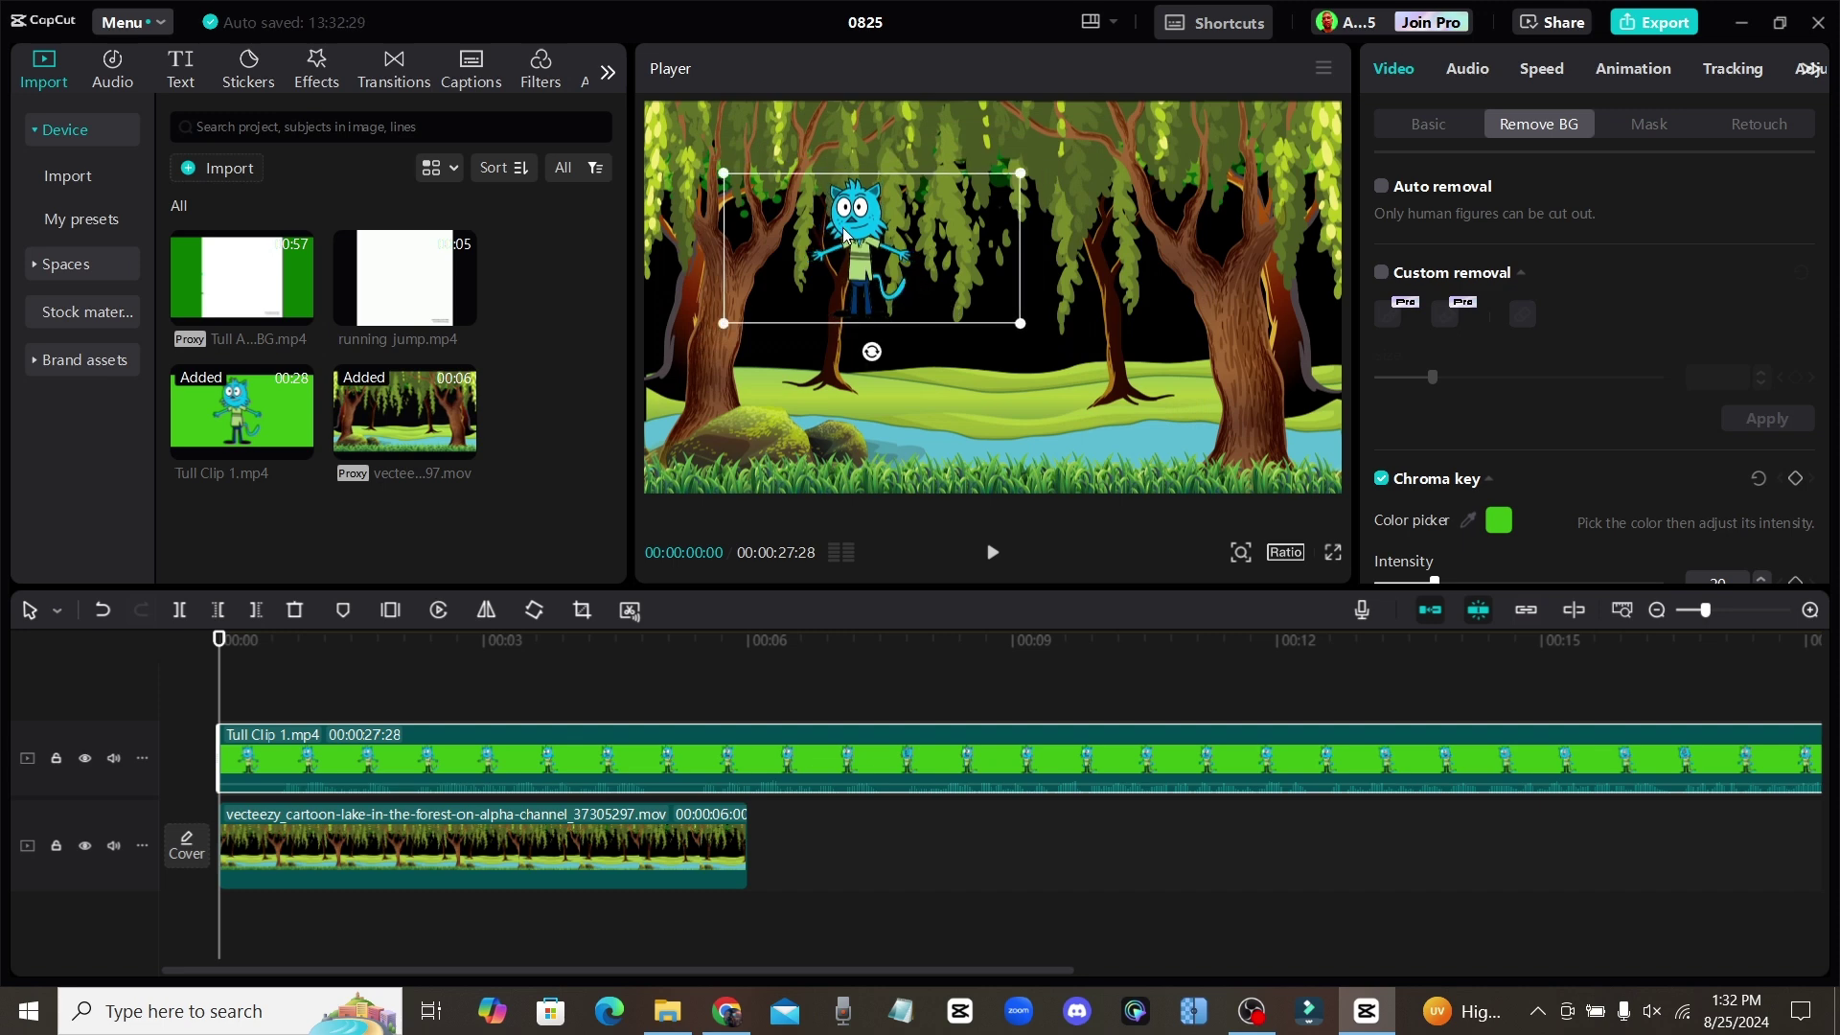
pyautogui.moveTo(843, 232); pyautogui.dragTo(1001, 324)
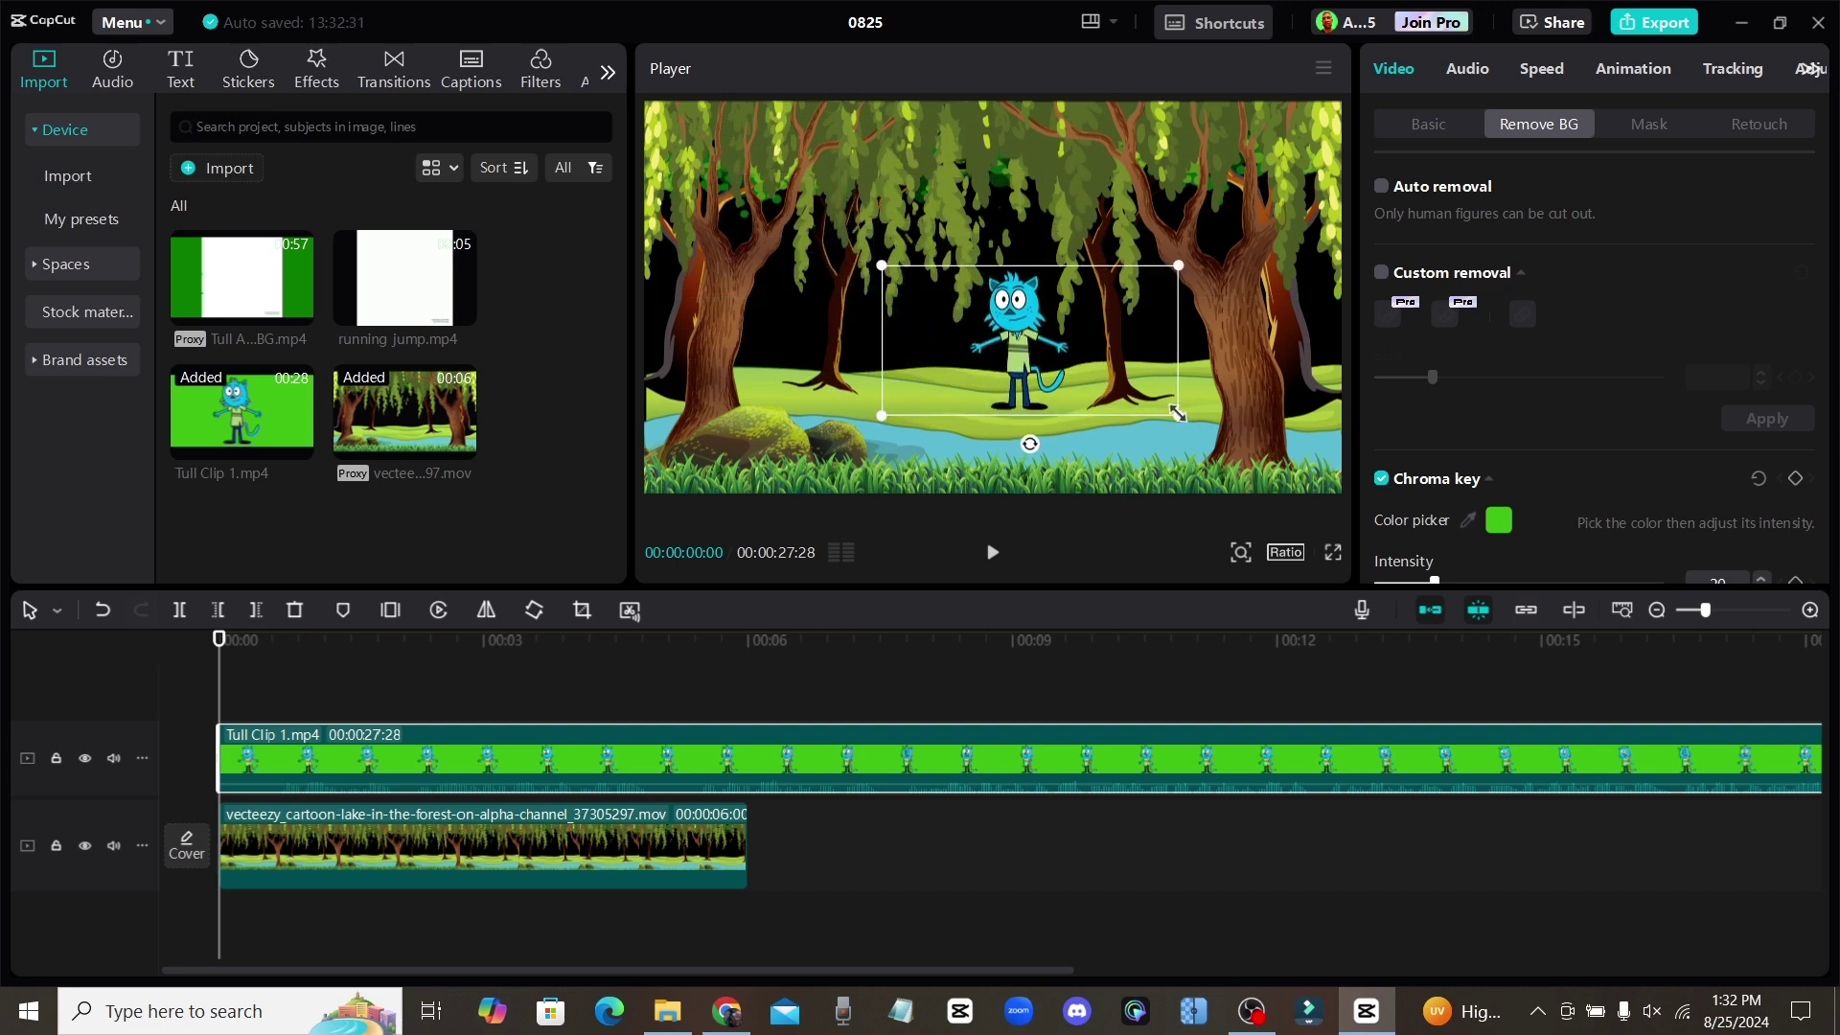
pyautogui.moveTo(1178, 413); pyautogui.dragTo(1053, 394)
# Play back the composite to preview it, then return to the video's start
pyautogui.click(1106, 682)
pyautogui.press('space')
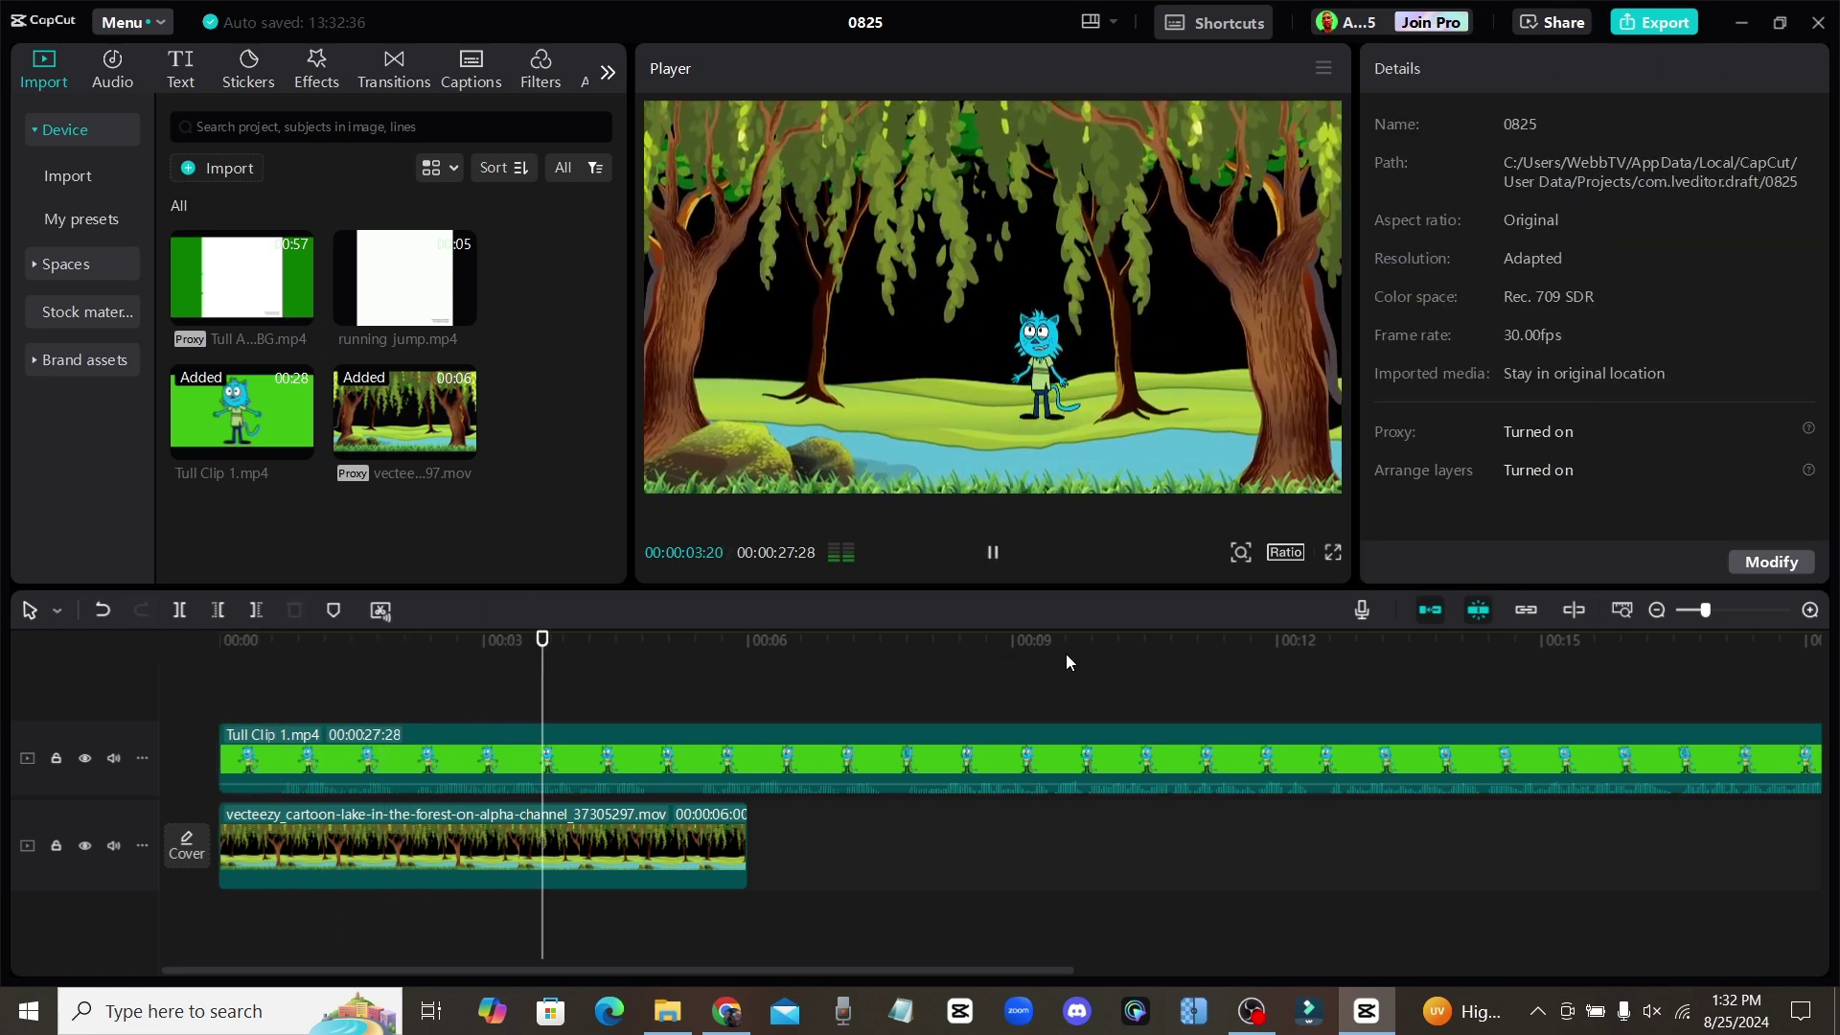
pyautogui.click(993, 554)
pyautogui.moveTo(736, 651); pyautogui.dragTo(219, 653)
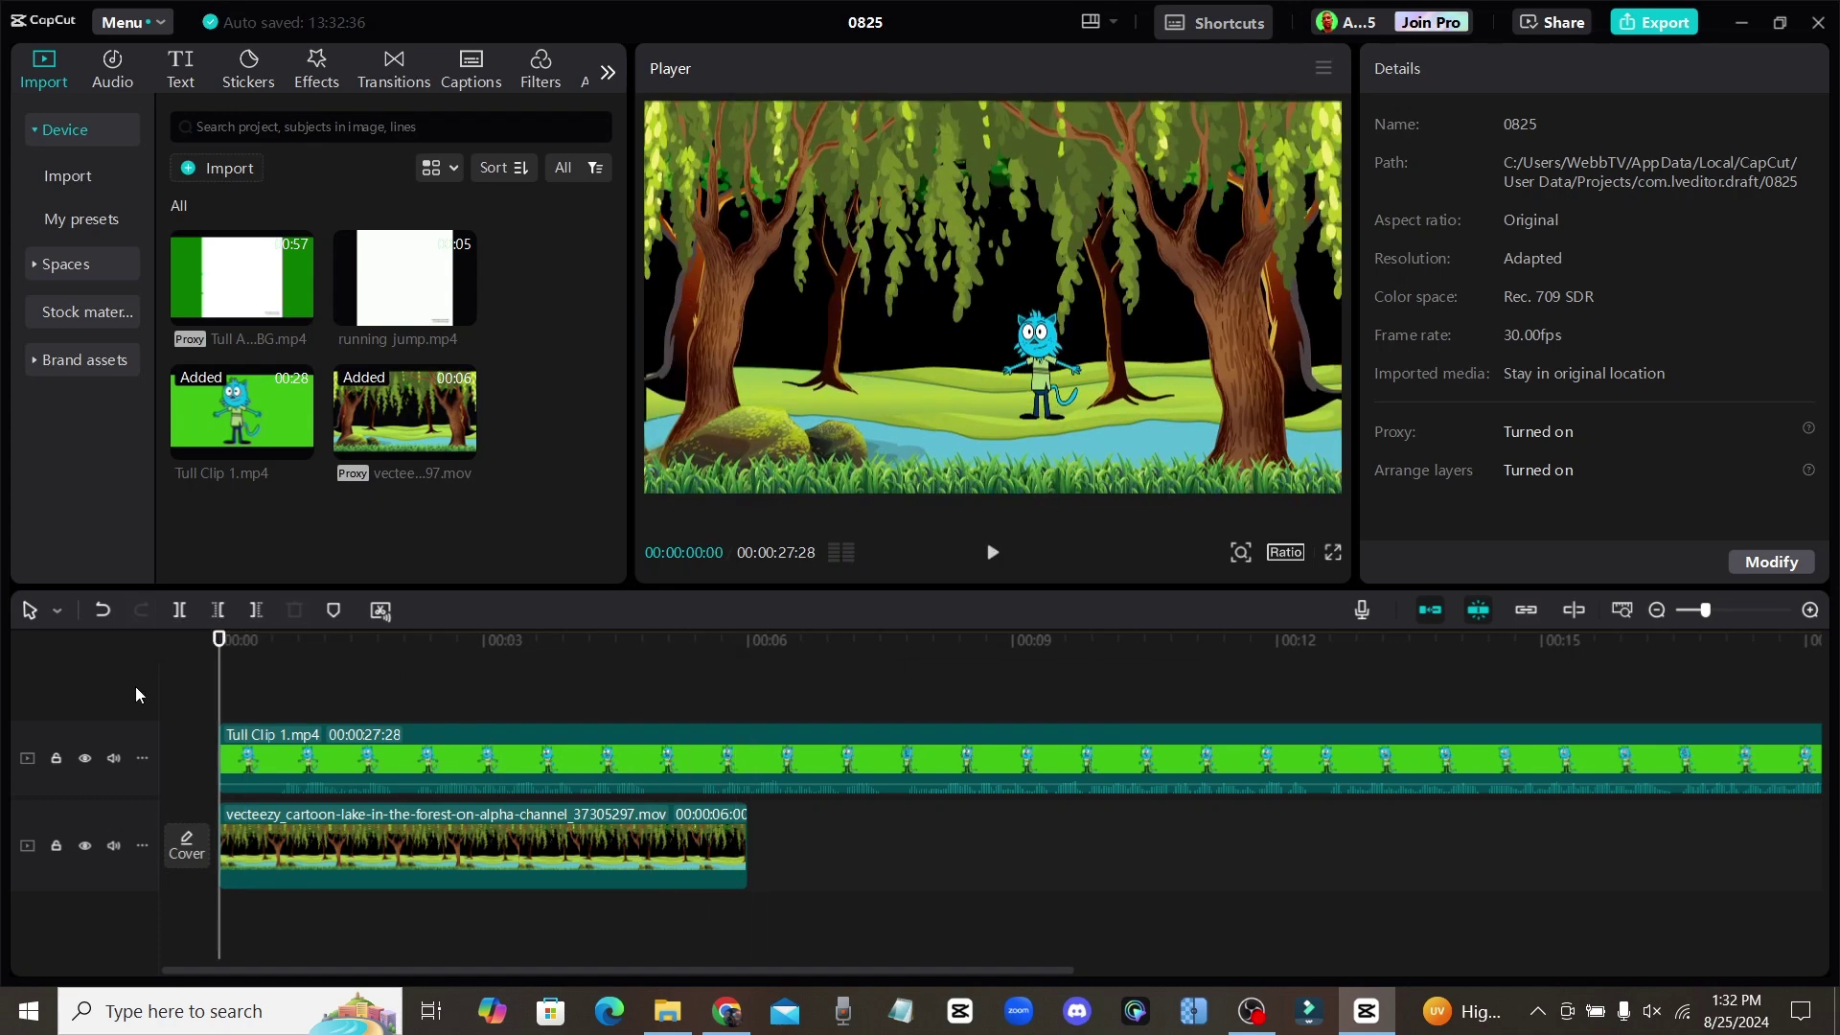
# Delete Tull Clip 1 and add Tull Animation Reel w greenBG.mp4 to the timeline
pyautogui.click(455, 760)
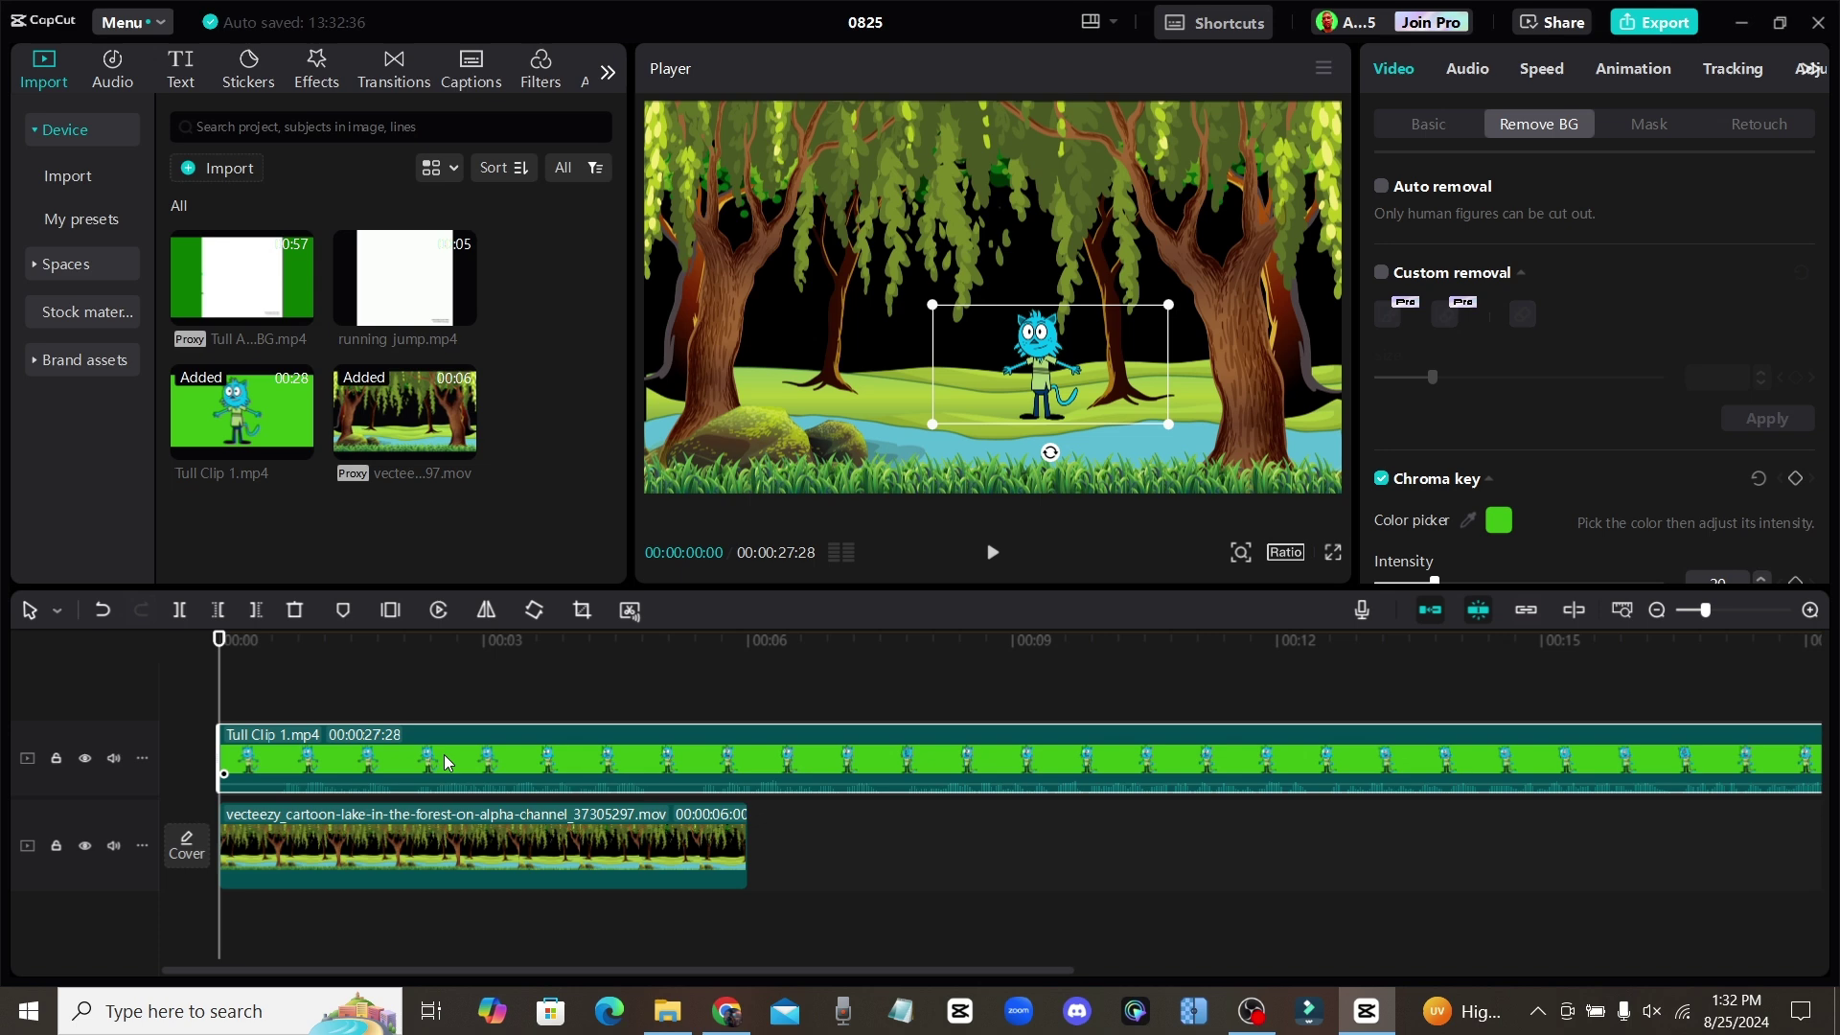
pyautogui.rightClick(444, 762)
pyautogui.click(515, 279)
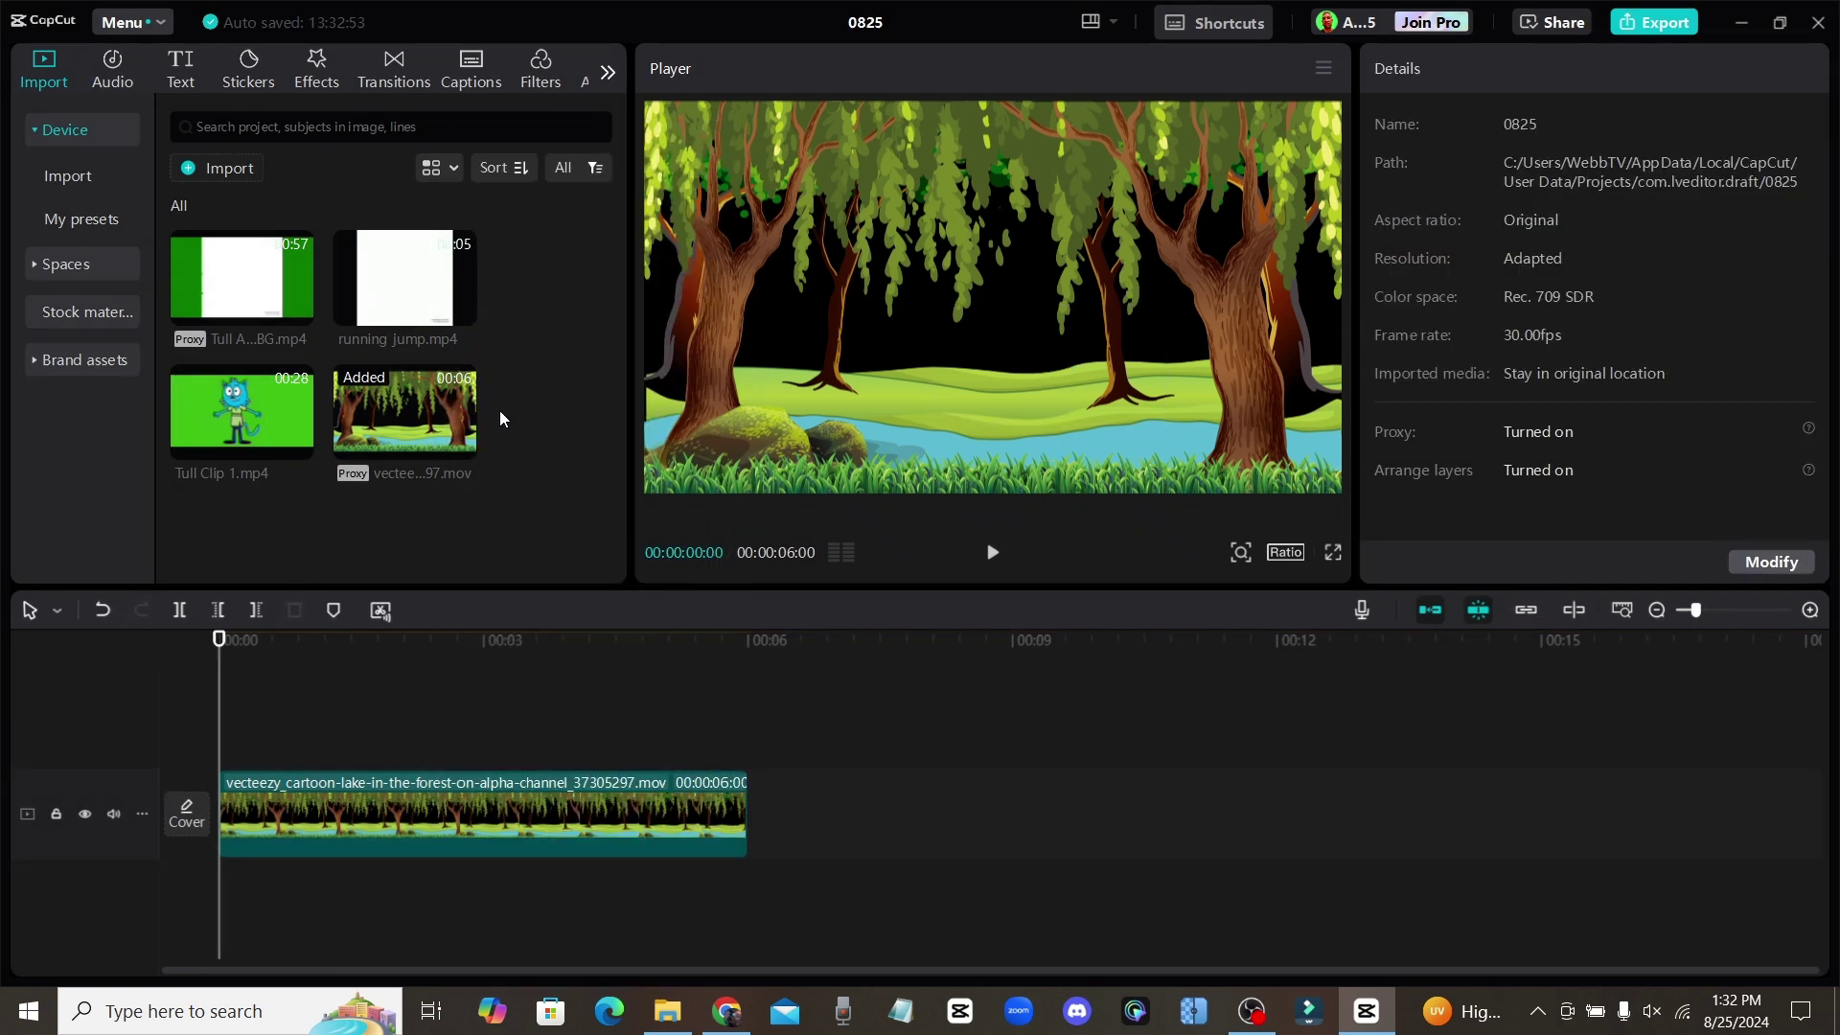
pyautogui.click(266, 283)
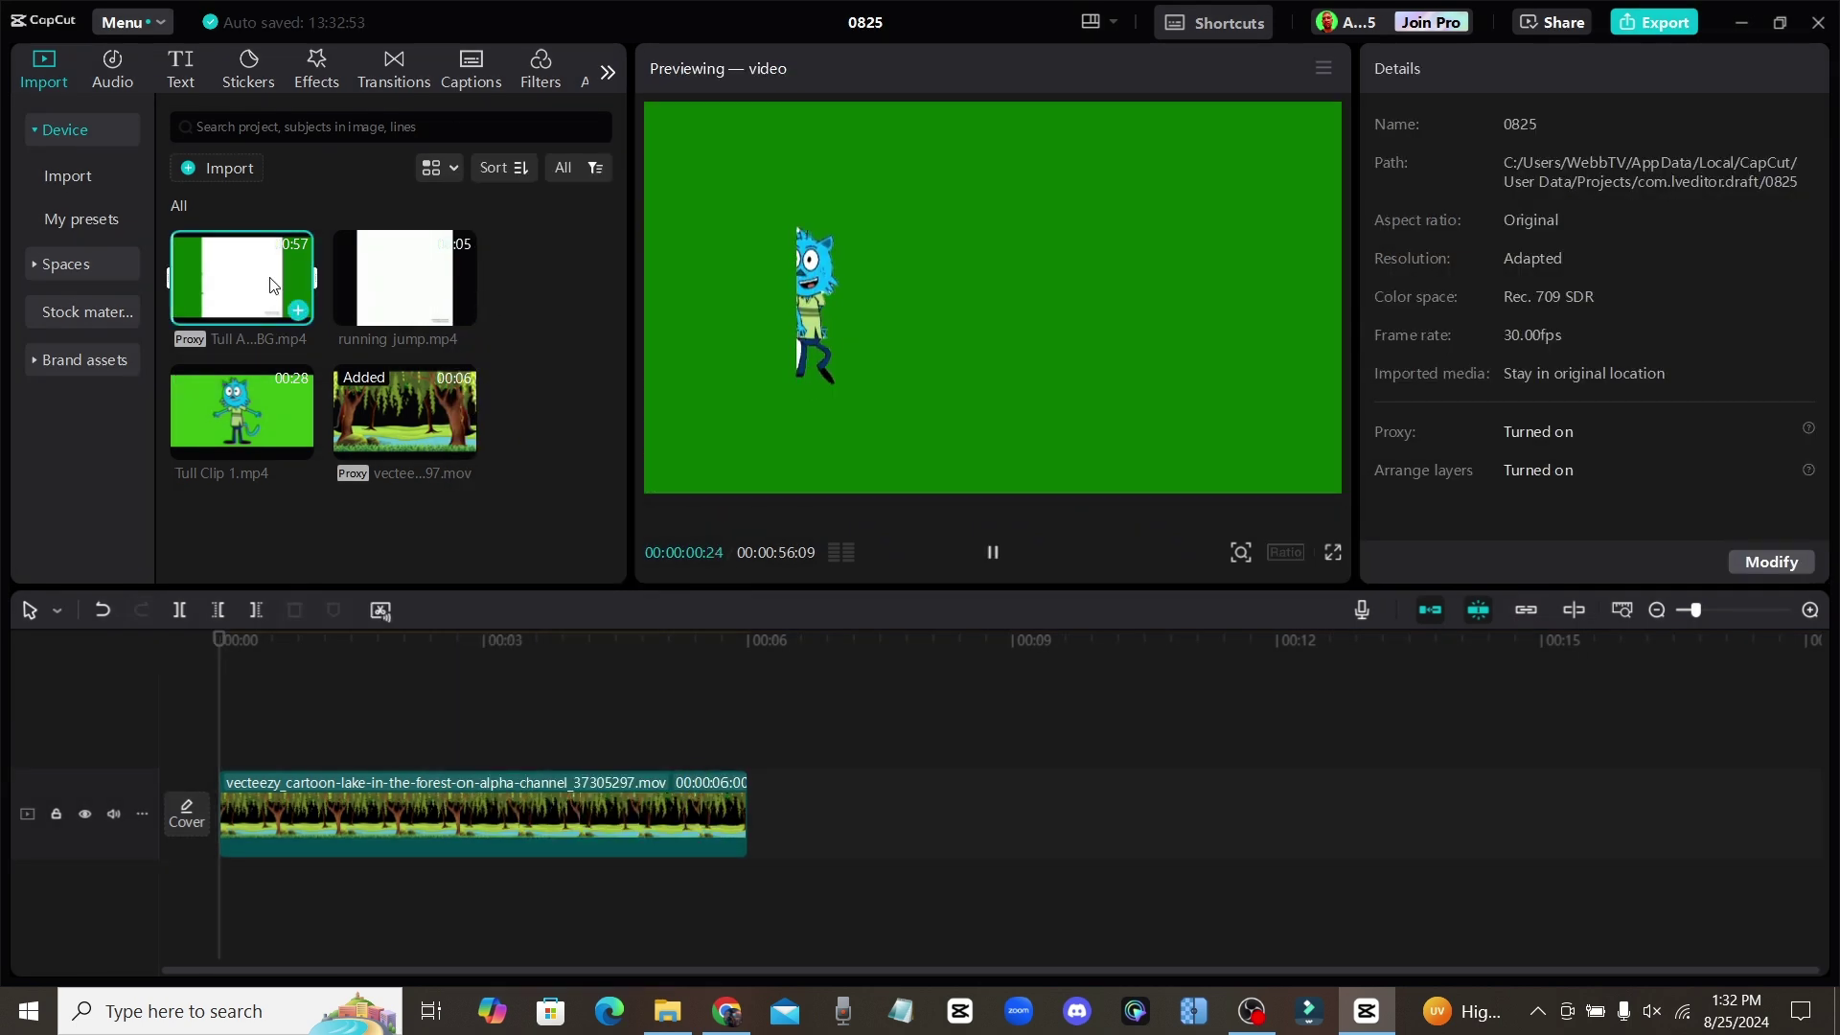
pyautogui.moveTo(266, 284); pyautogui.dragTo(791, 717)
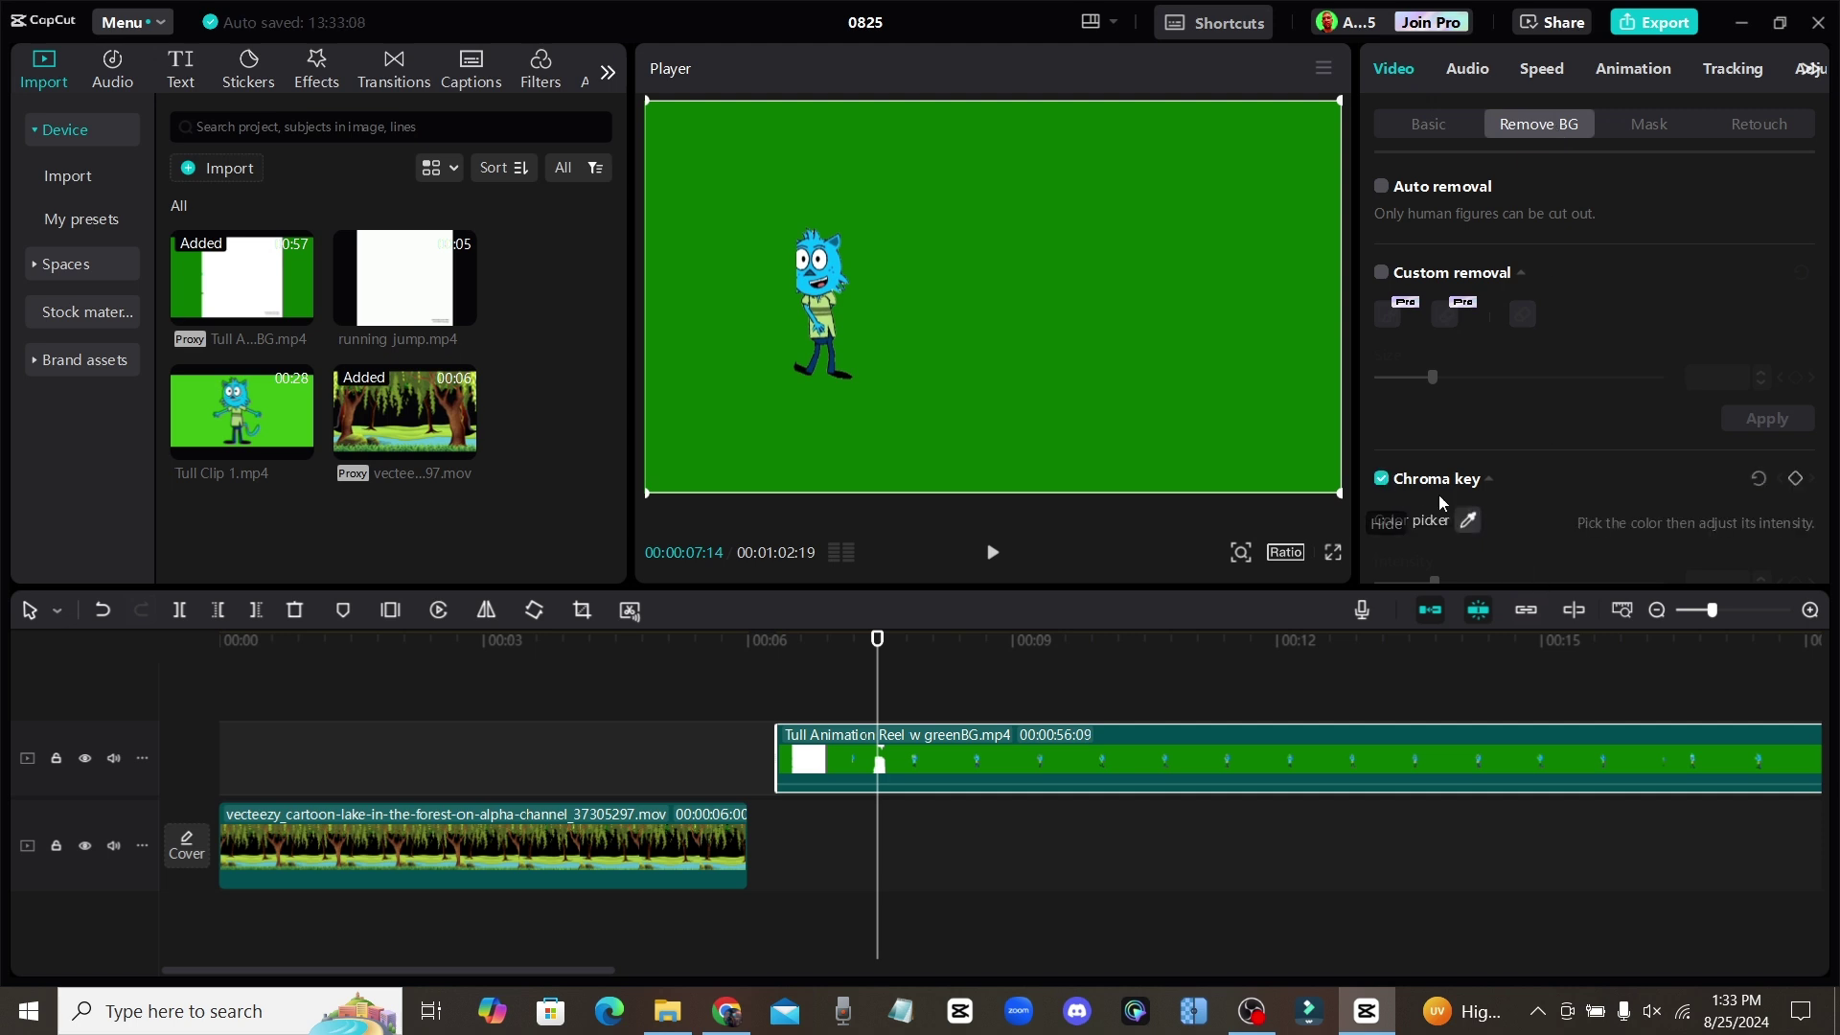
# Key out the reel's green with the eyedropper and place the trimmed clip at the video's start
pyautogui.click(1468, 519)
pyautogui.moveTo(1147, 325); pyautogui.dragTo(1095, 296)
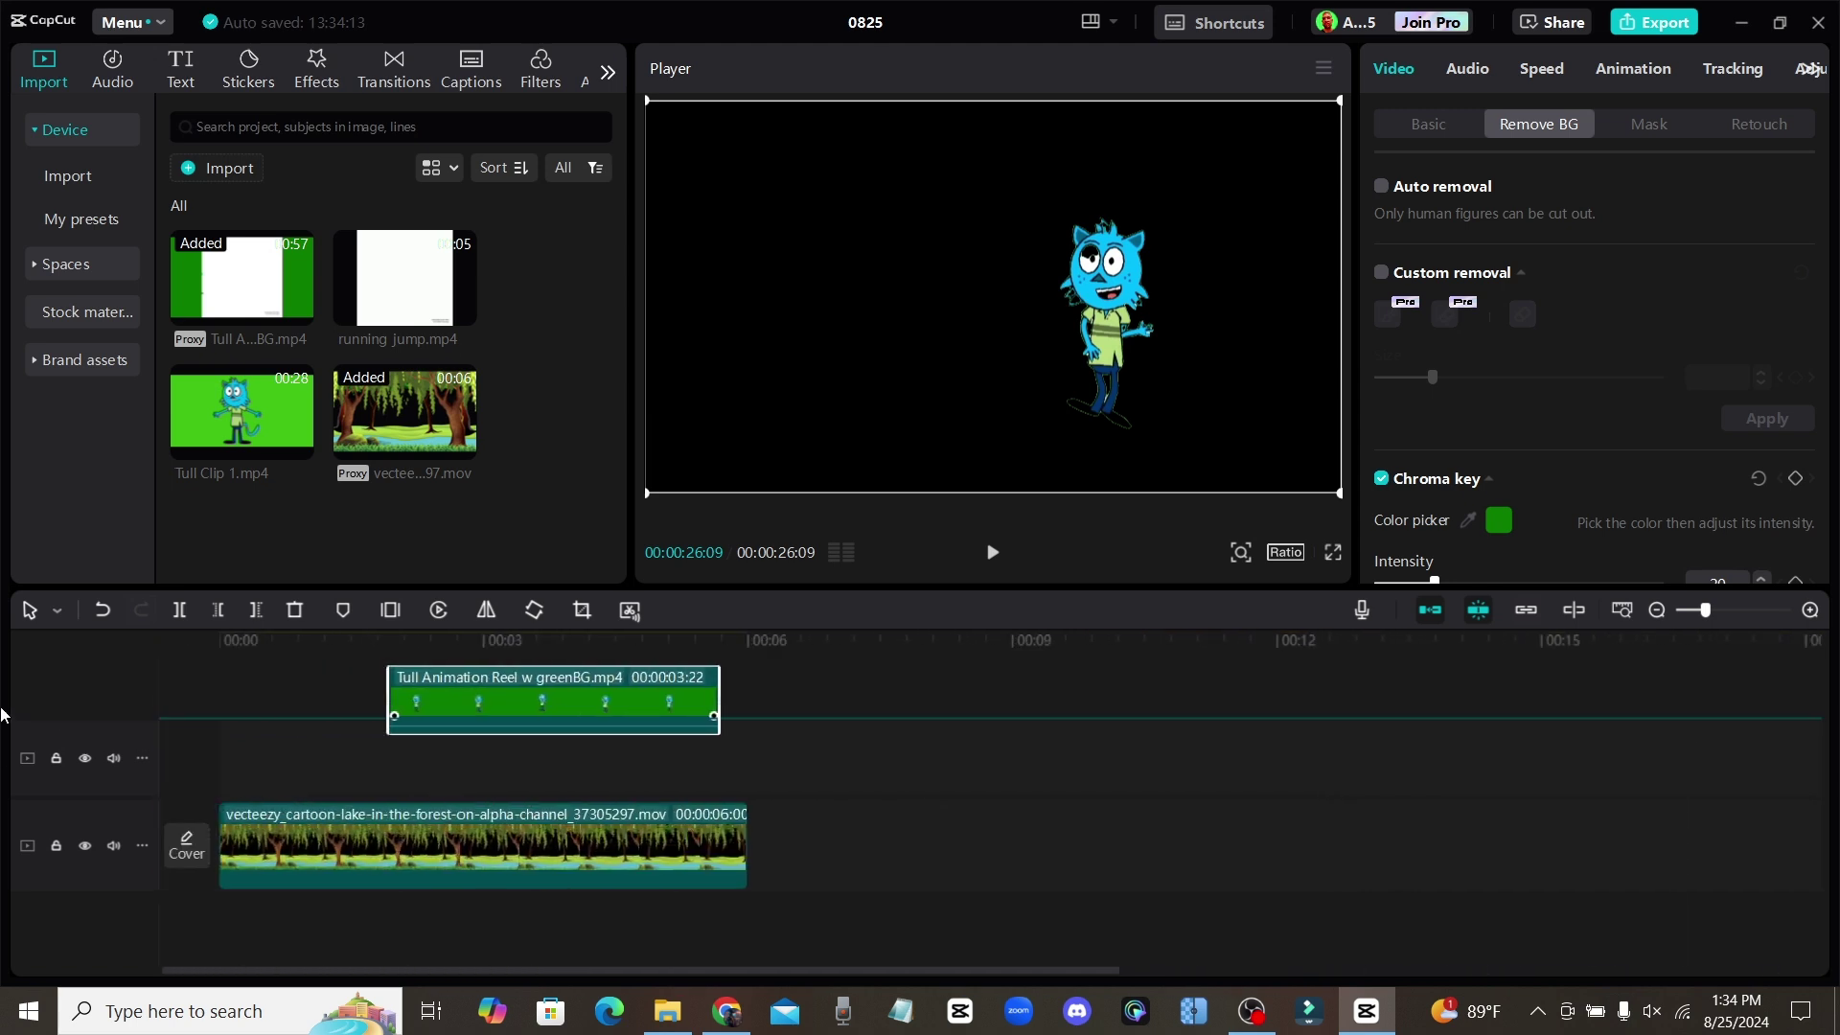
pyautogui.moveTo(459, 690); pyautogui.dragTo(288, 767)
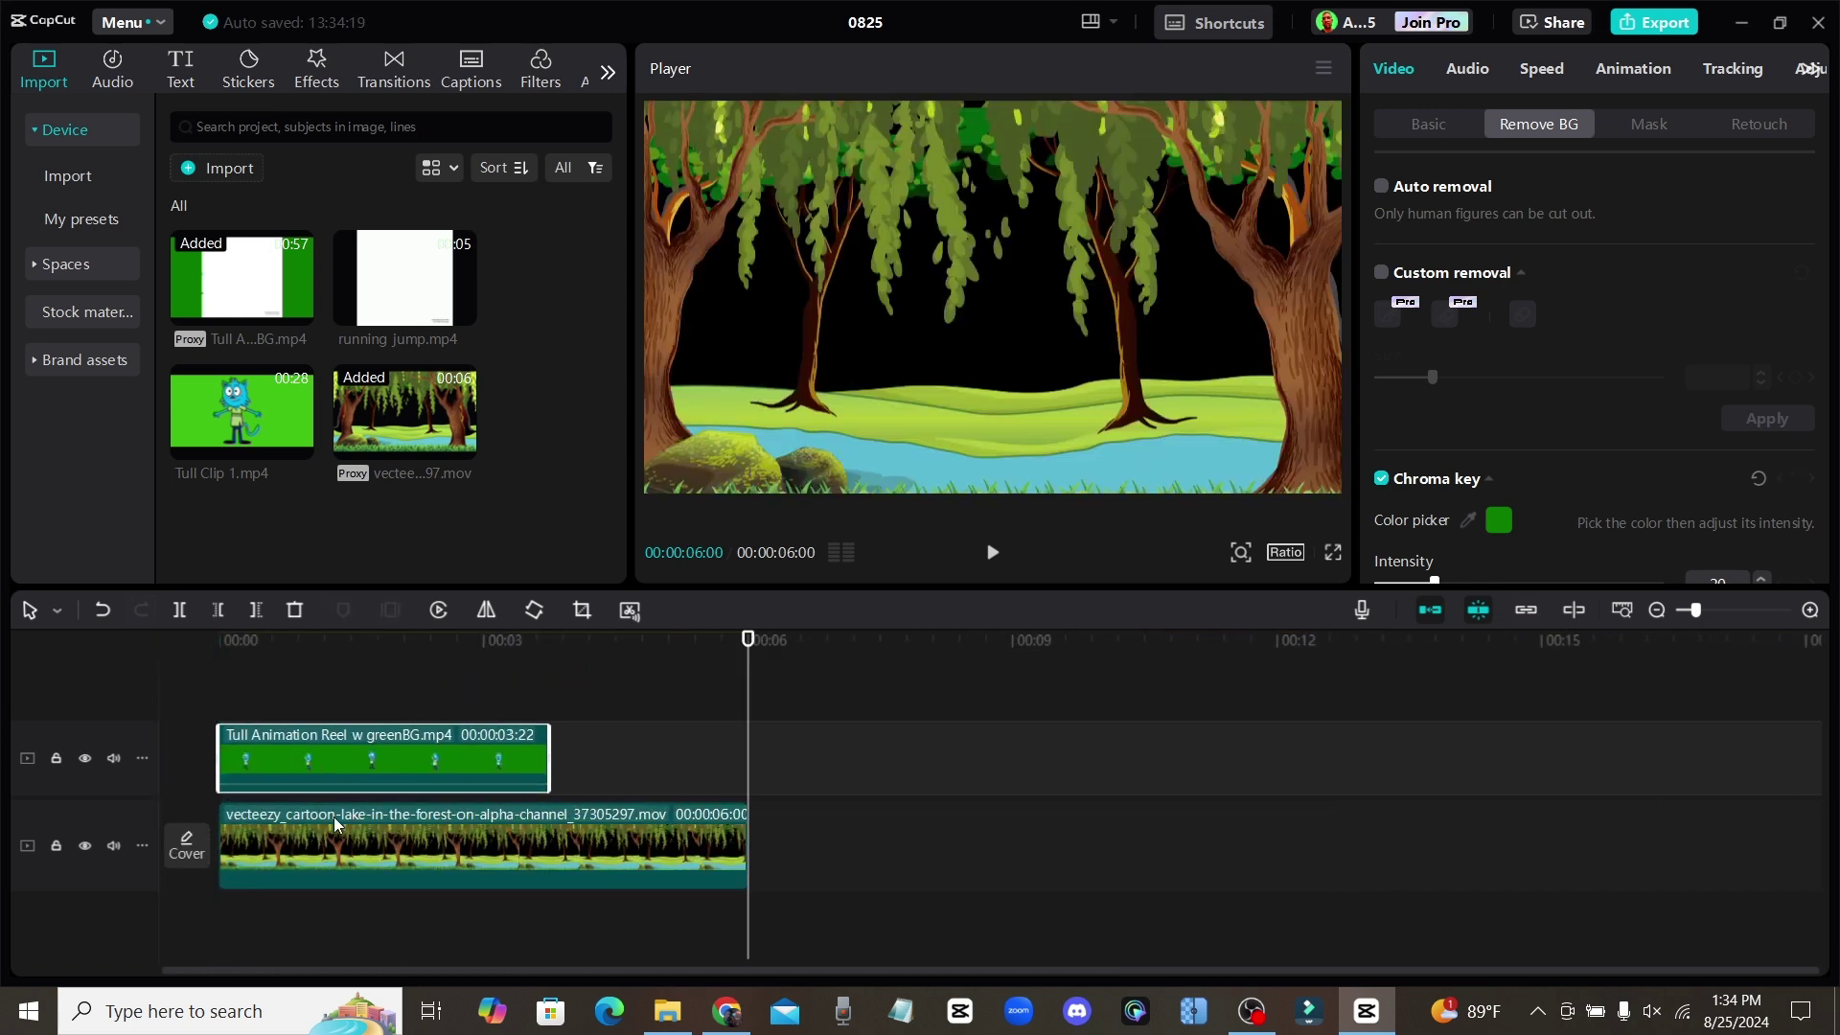
pyautogui.moveTo(323, 659); pyautogui.dragTo(220, 652)
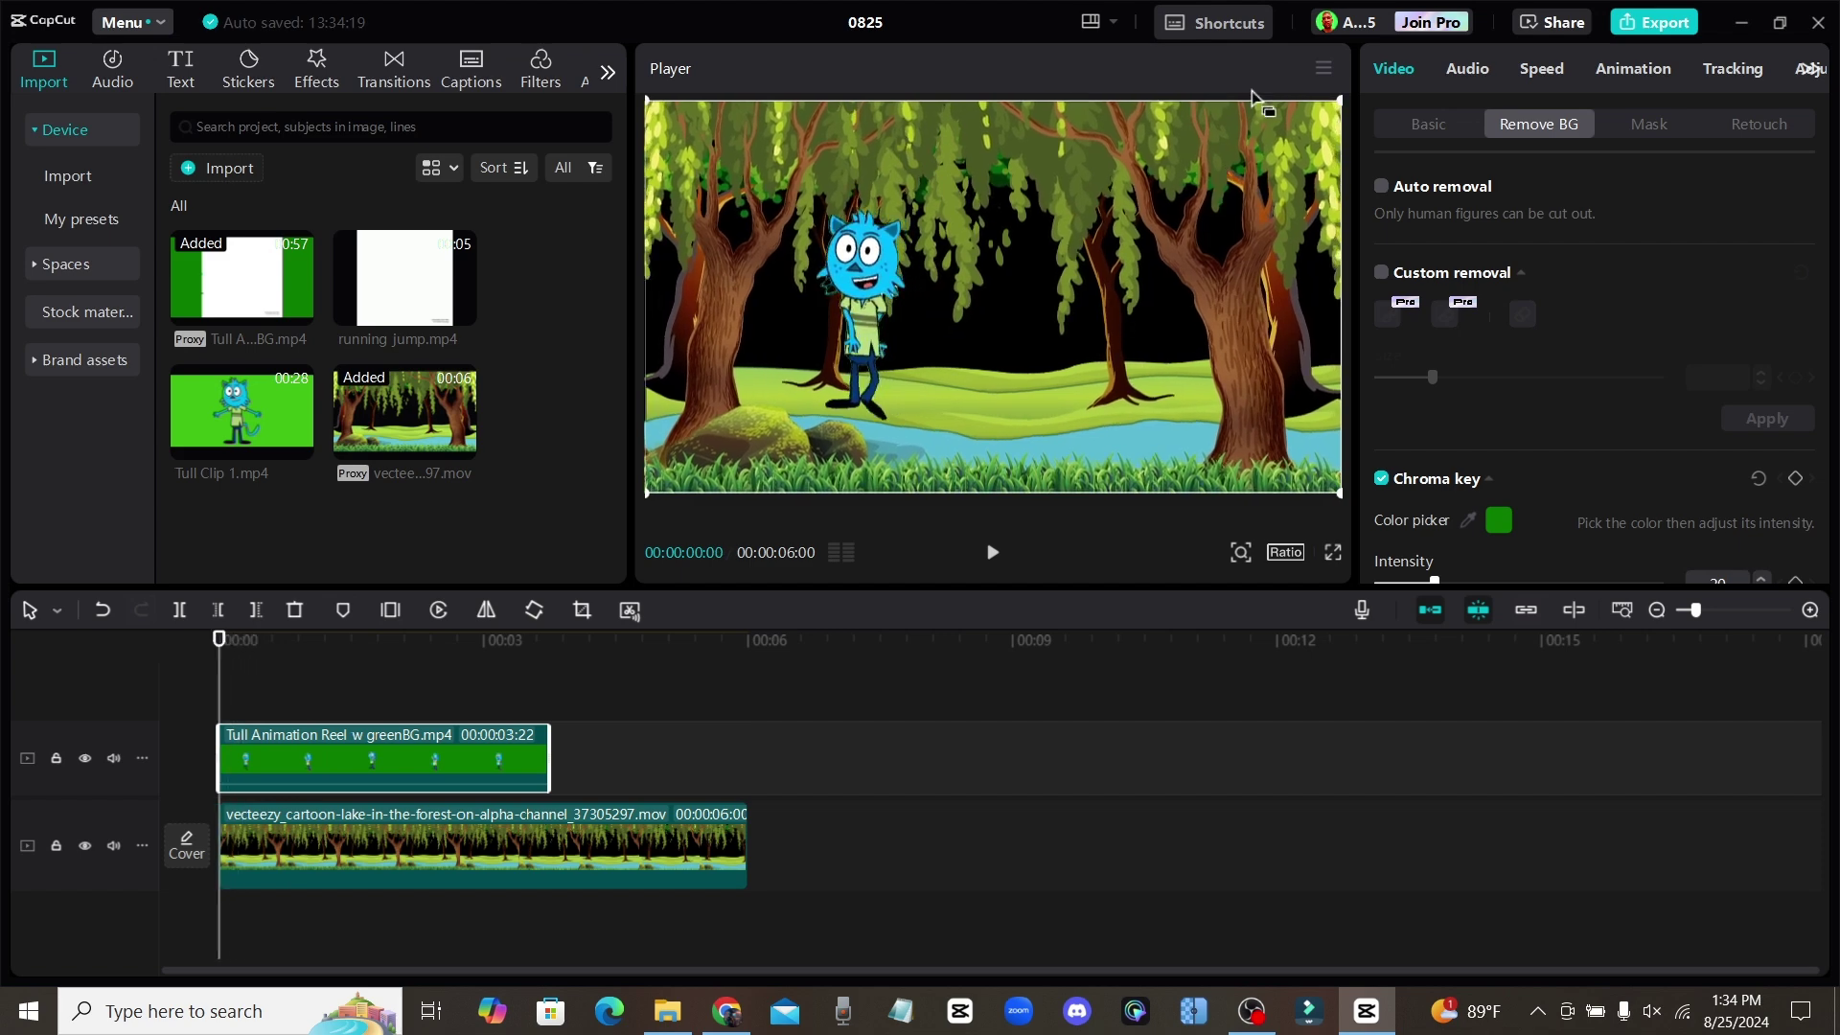
# Shrink the Tull character and move it left and down over the forest
pyautogui.moveTo(1337, 99); pyautogui.dragTo(1092, 192)
pyautogui.moveTo(959, 287); pyautogui.dragTo(911, 318)
pyautogui.click(1070, 573)
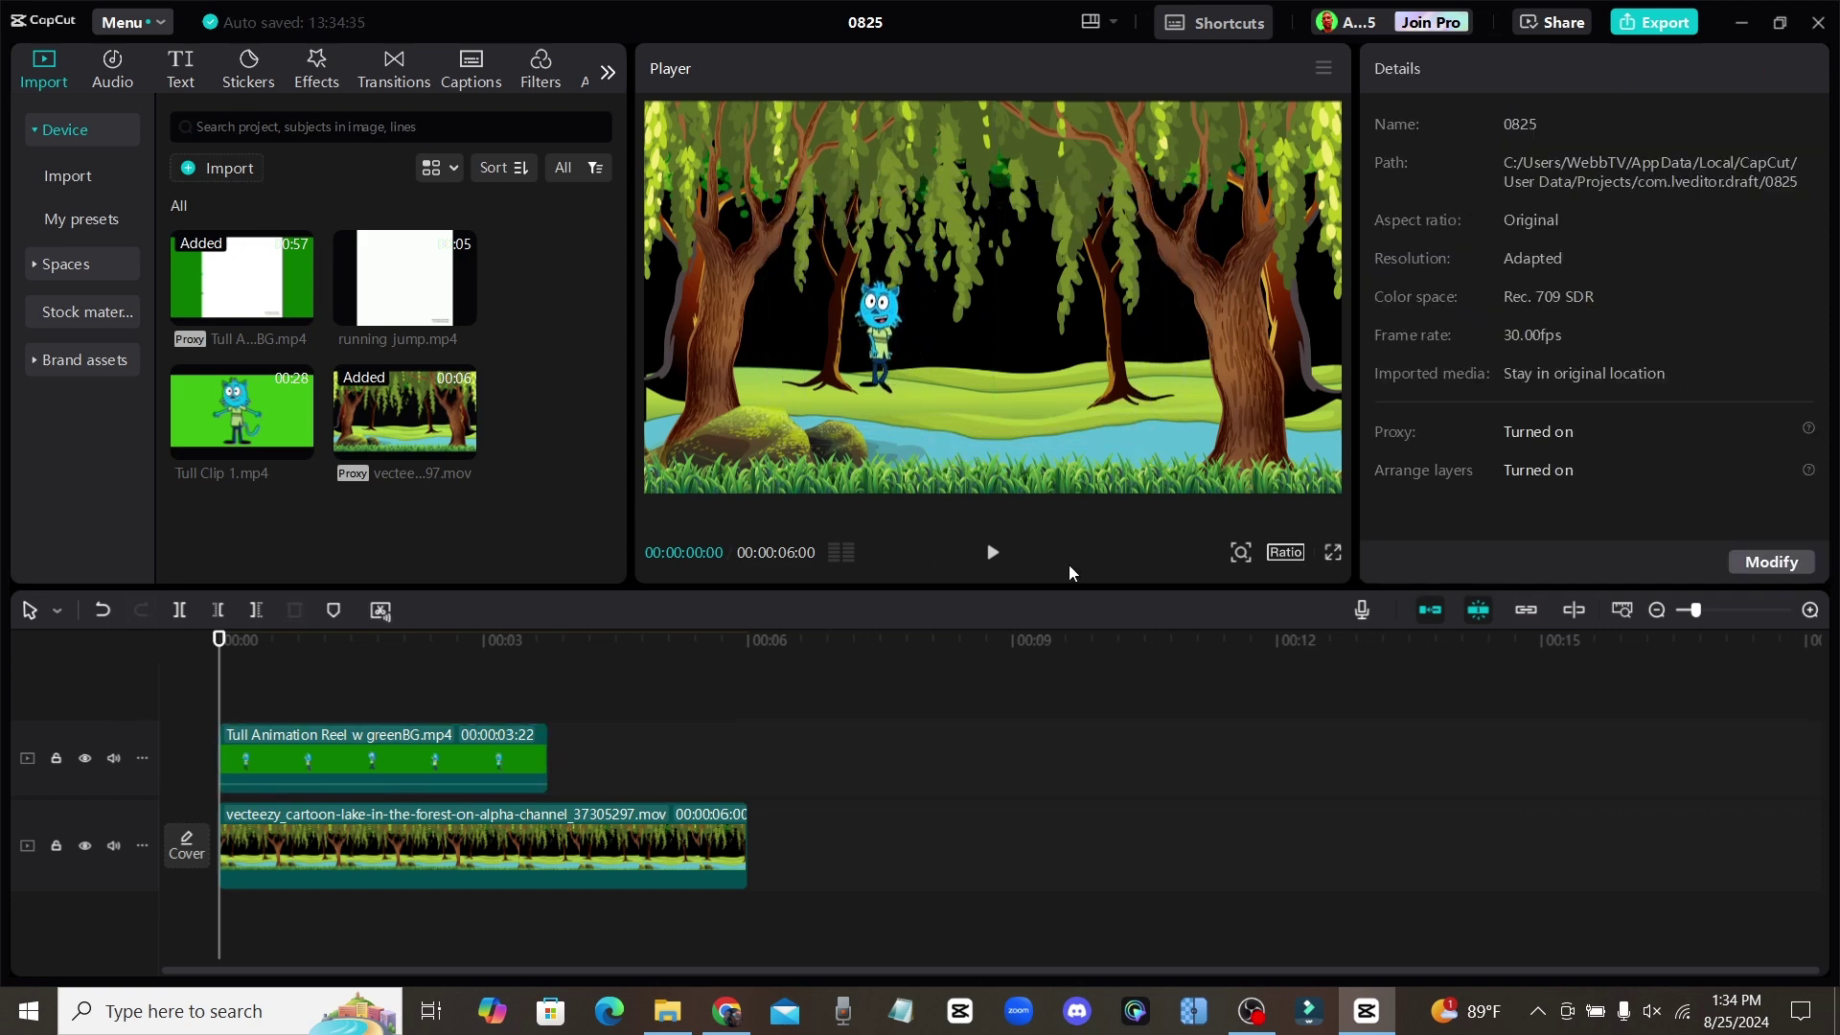